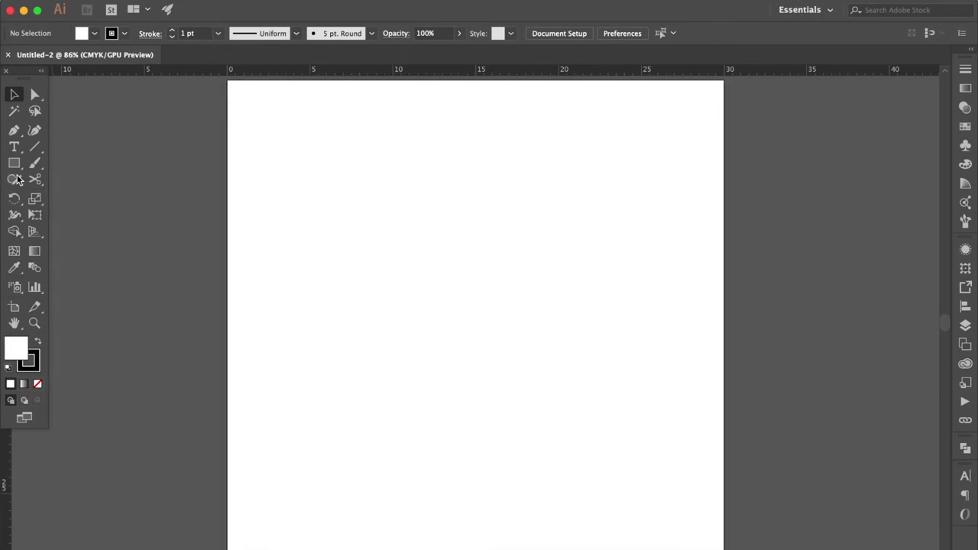
Step: Draw a small white, outline-free square beside the page and duplicate it twice below
click(13, 165)
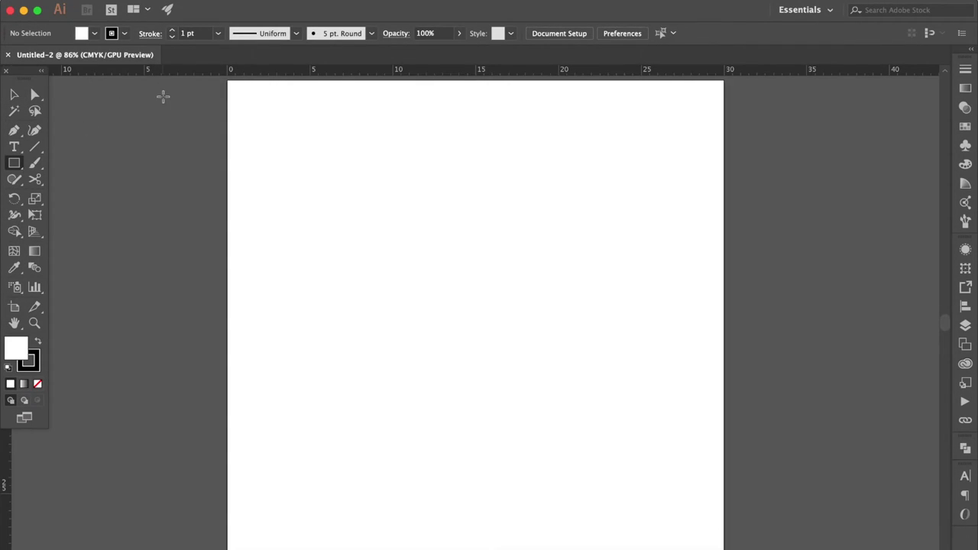
drag(163, 96, 189, 123)
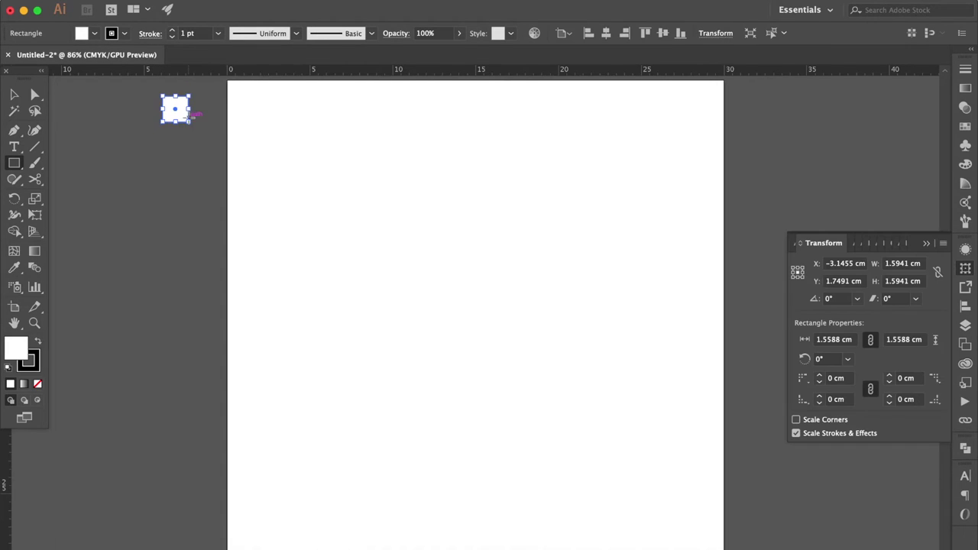
click(14, 94)
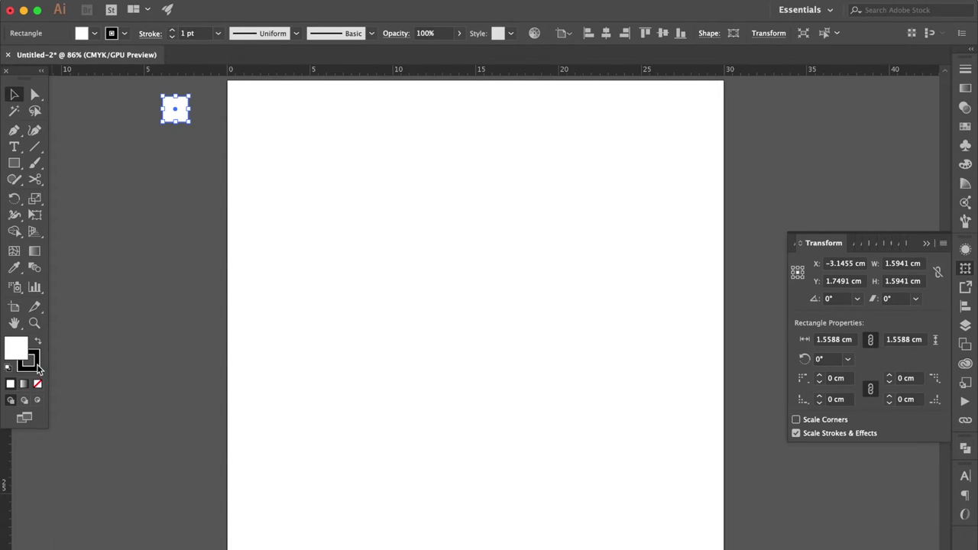
click(38, 366)
click(38, 384)
click(19, 350)
drag(177, 119, 176, 146)
key(super+d)
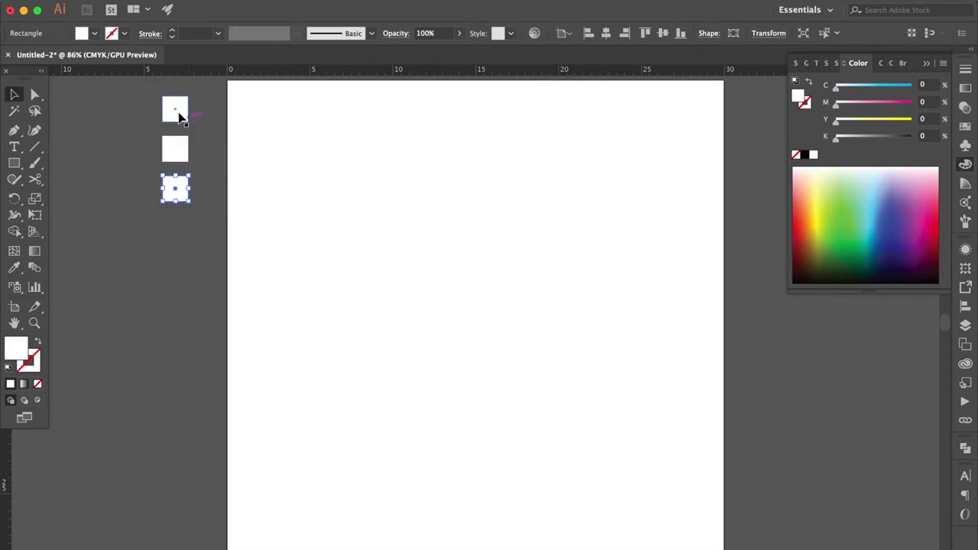
Step: Fill the top square brown with CMYK 30/55/100/20
click(179, 114)
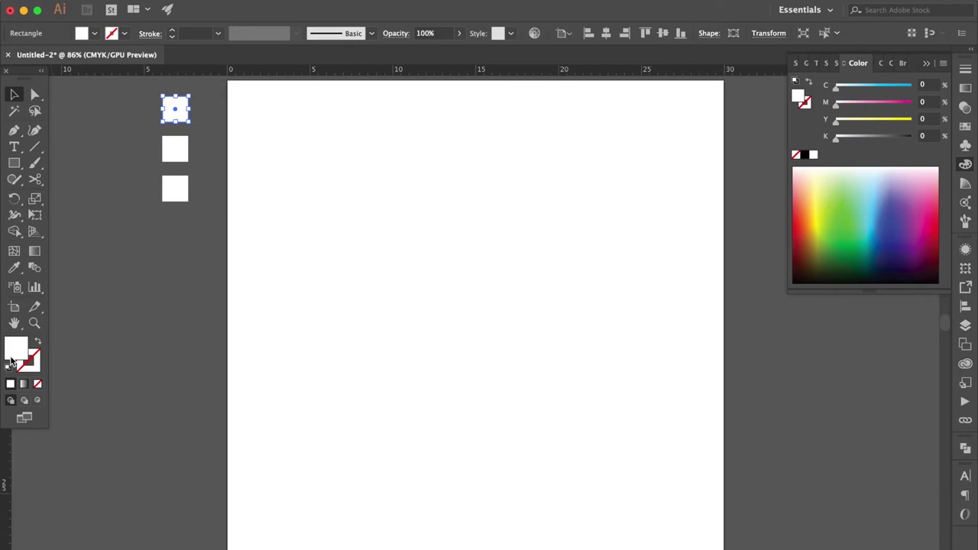
double_click(13, 356)
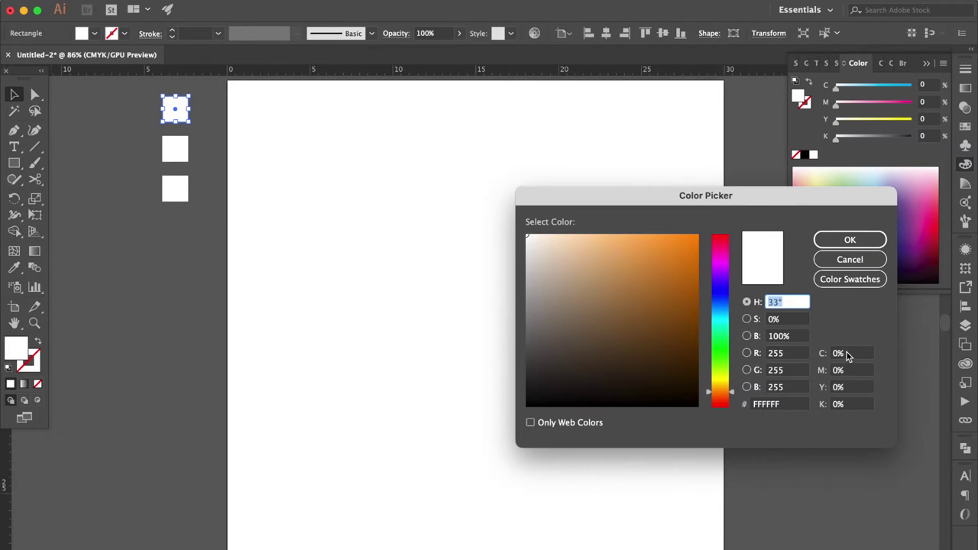
click(846, 353)
text(3)
key(Tab)
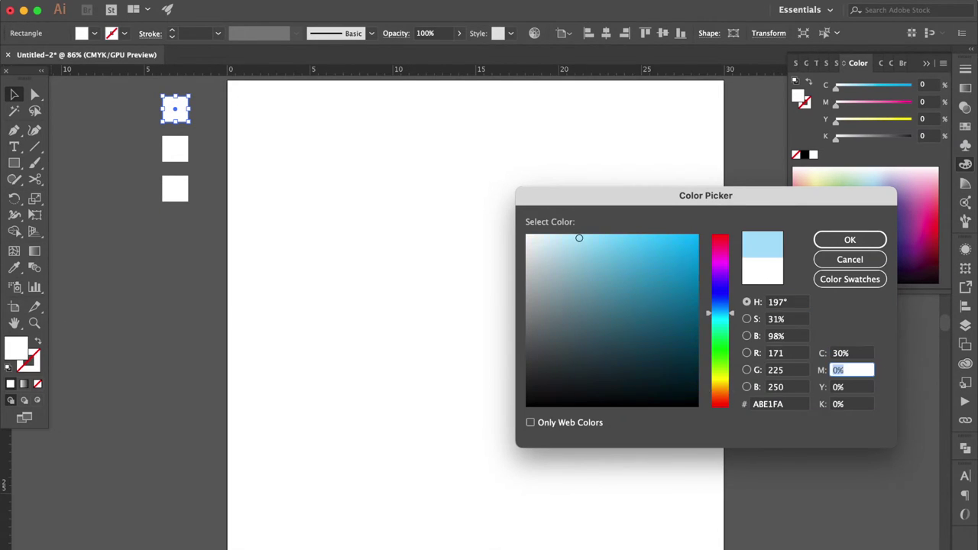
text(55)
key(Tab)
text(100)
key(Tab)
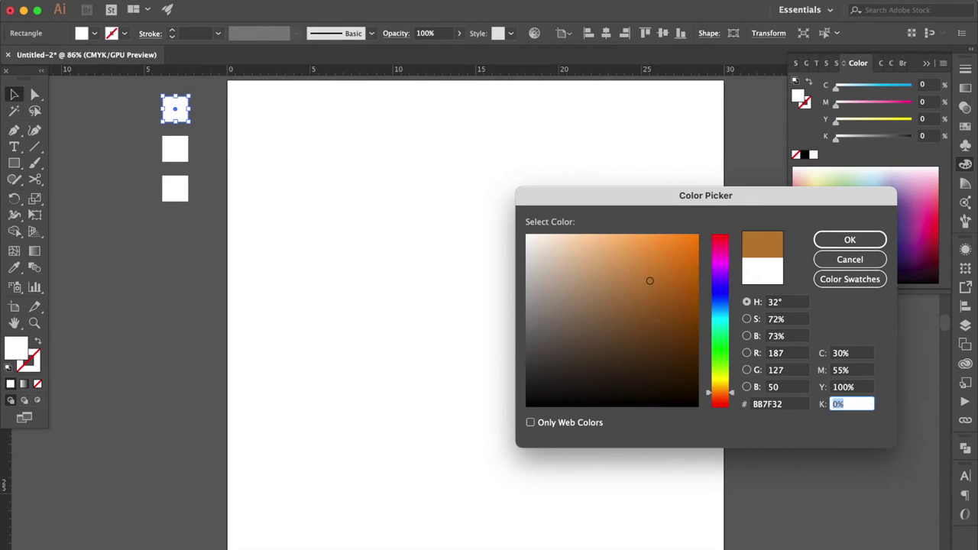
key(Return)
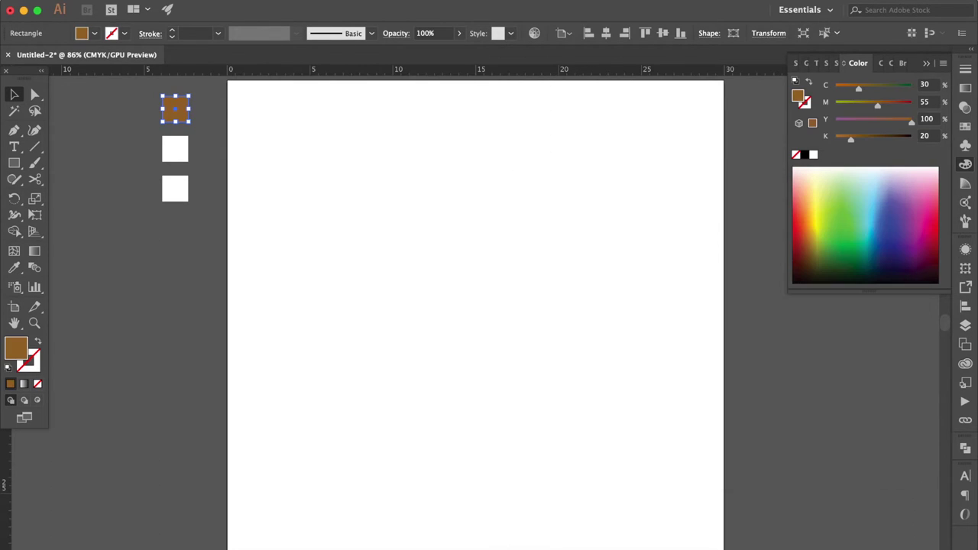
Step: Fill the second square light tan with CMYK 10/25/40/0
click(175, 150)
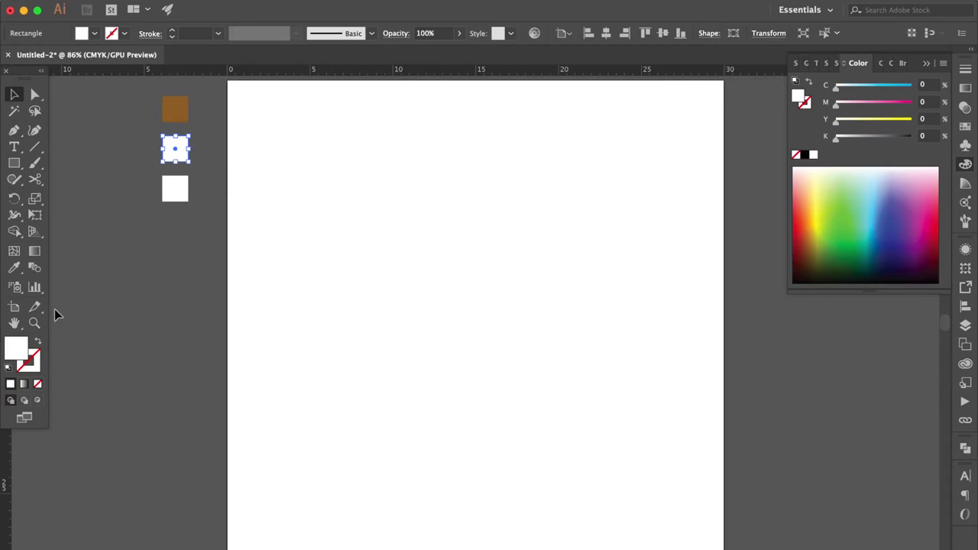
double_click(23, 346)
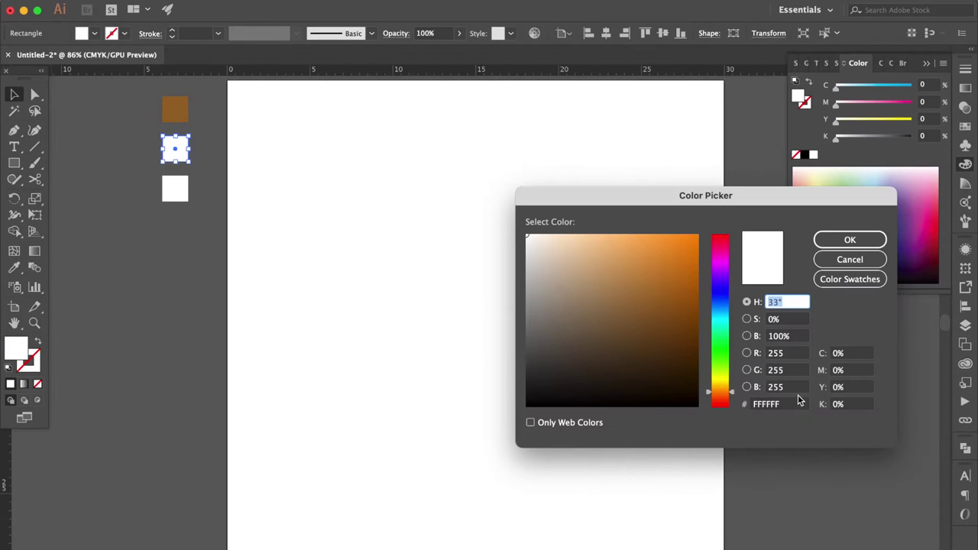
click(847, 354)
key(Tab)
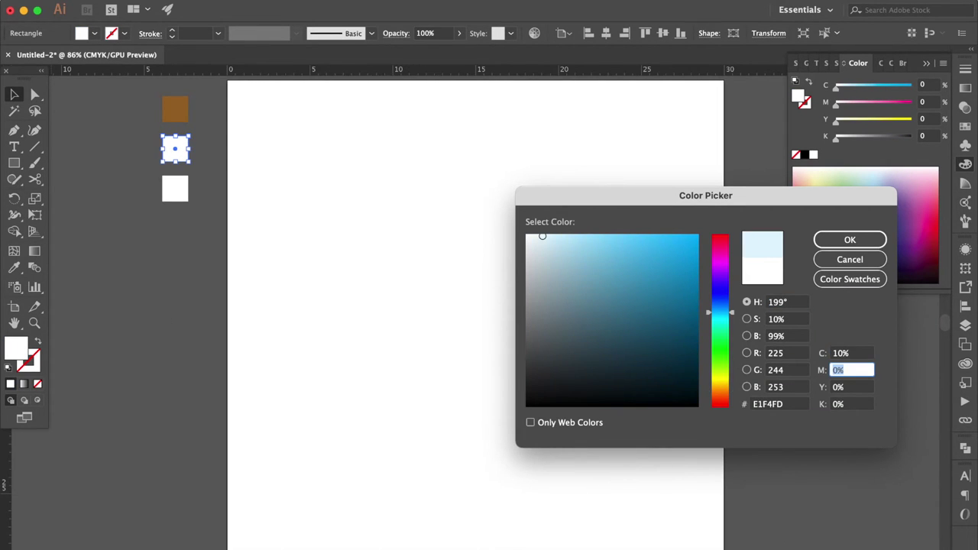
text(25)
key(Tab)
text(40)
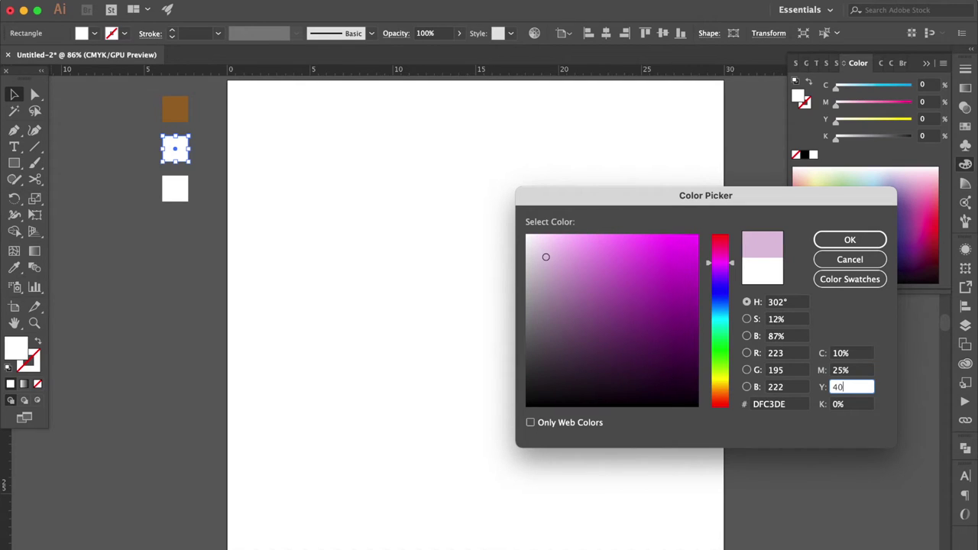
key(Return)
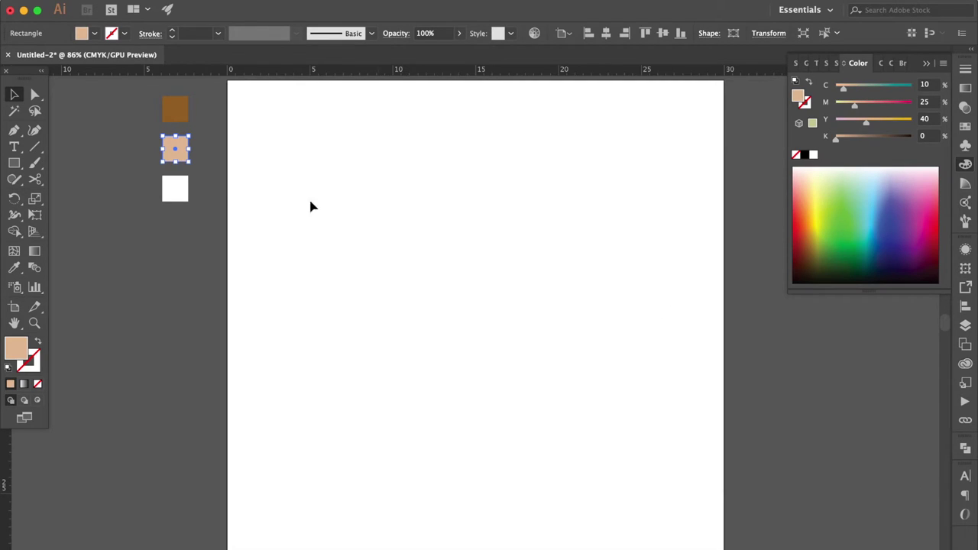
Step: Fill the third square orange with CMYK 10/50/100/0
click(176, 190)
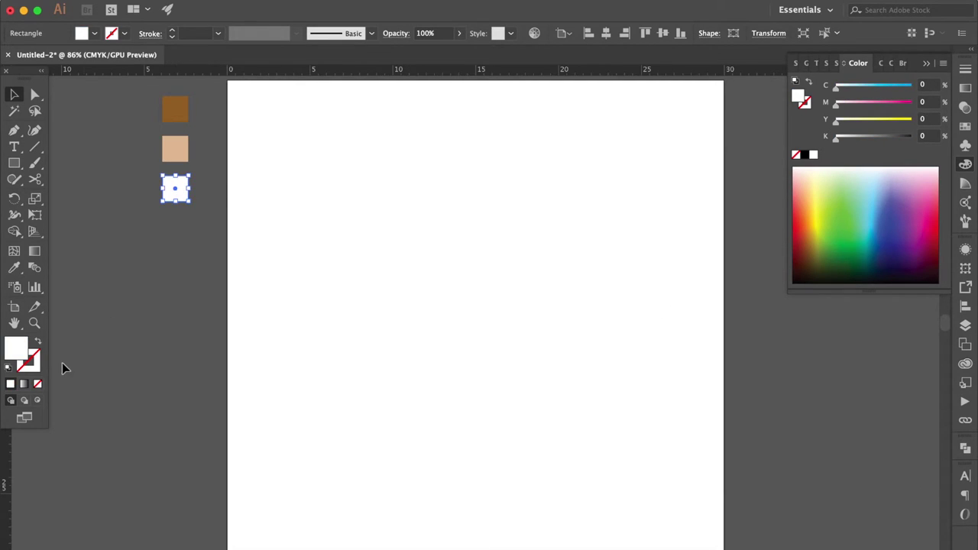
double_click(16, 351)
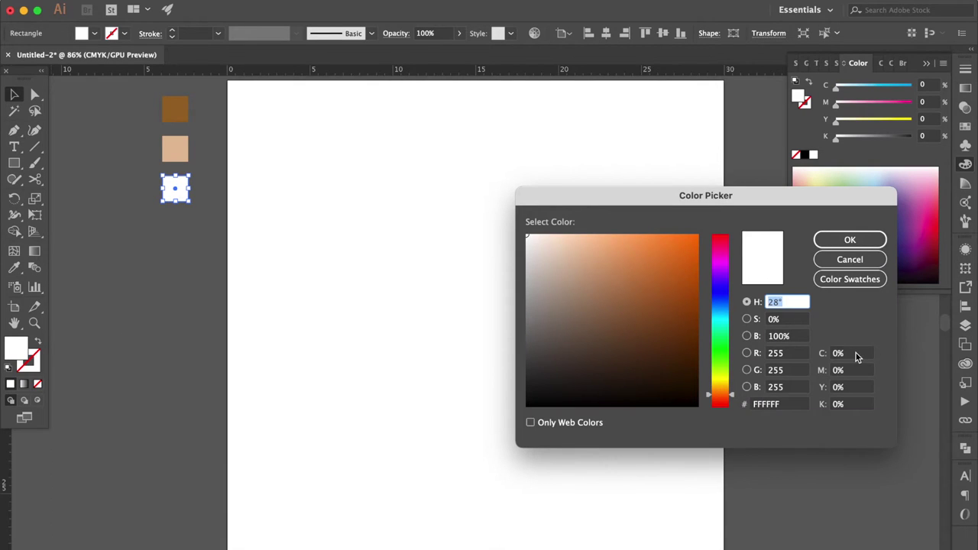
click(856, 354)
text(10)
key(Tab)
text(5)
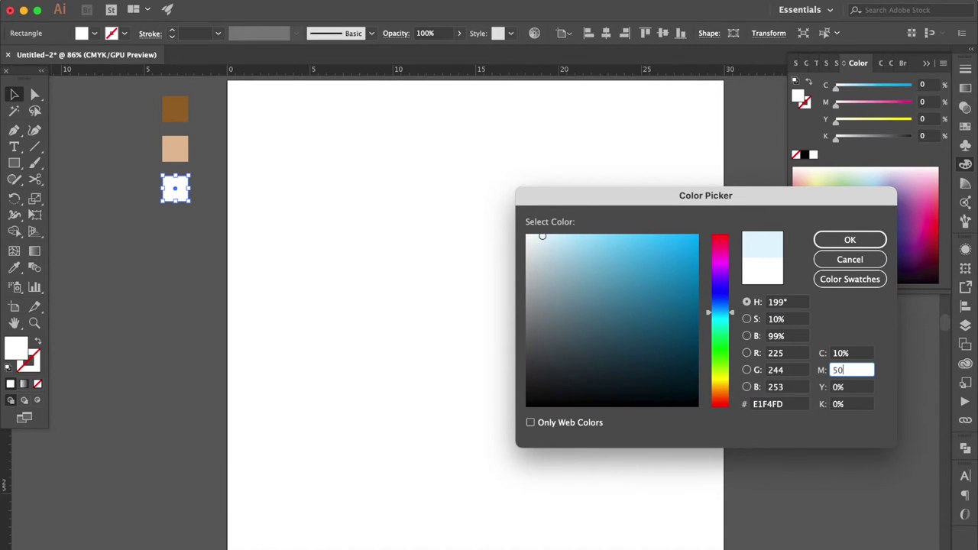
key(Tab)
key(Tab)
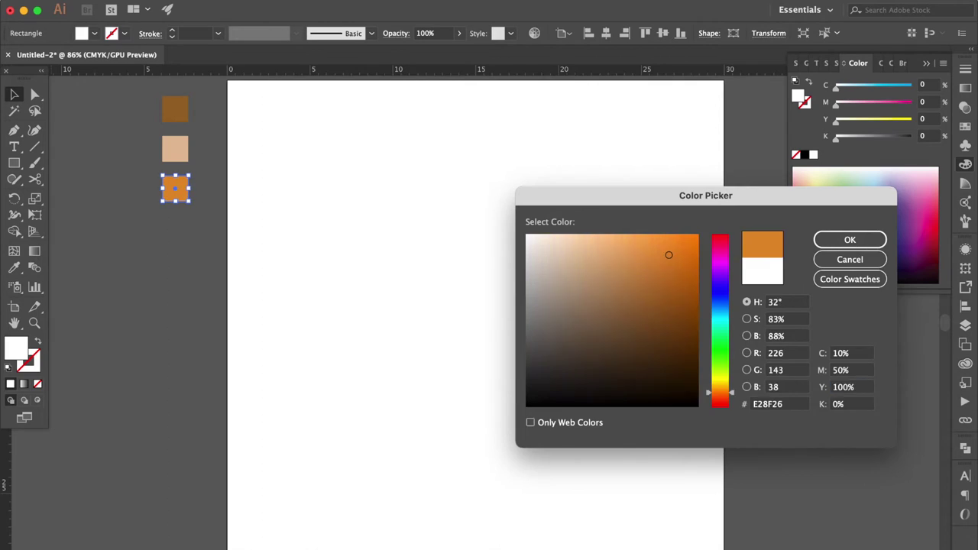
key(Return)
click(442, 281)
drag(14, 162, 77, 194)
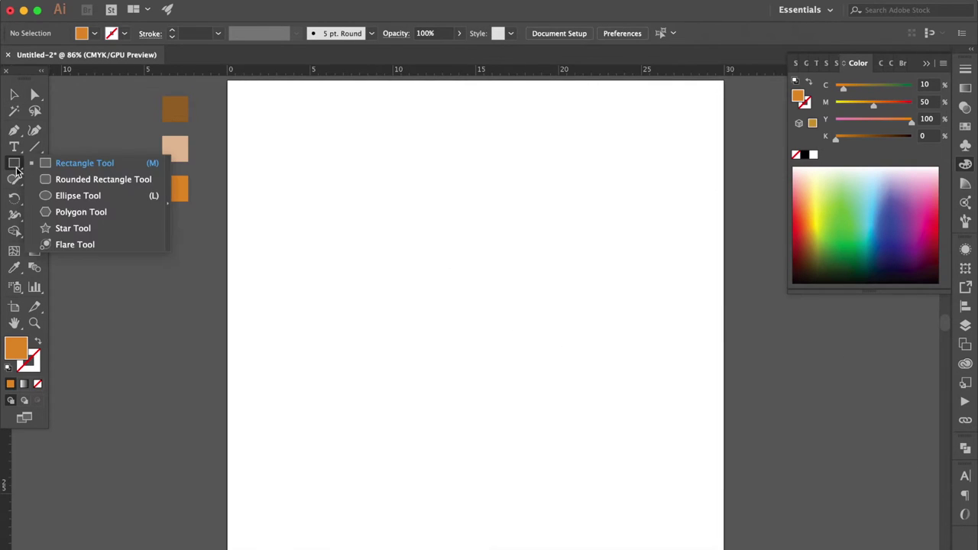
Step: Draw a large circle, fill it with the brown swatch colour, and centre it horizontally on the page
drag(385, 232, 578, 425)
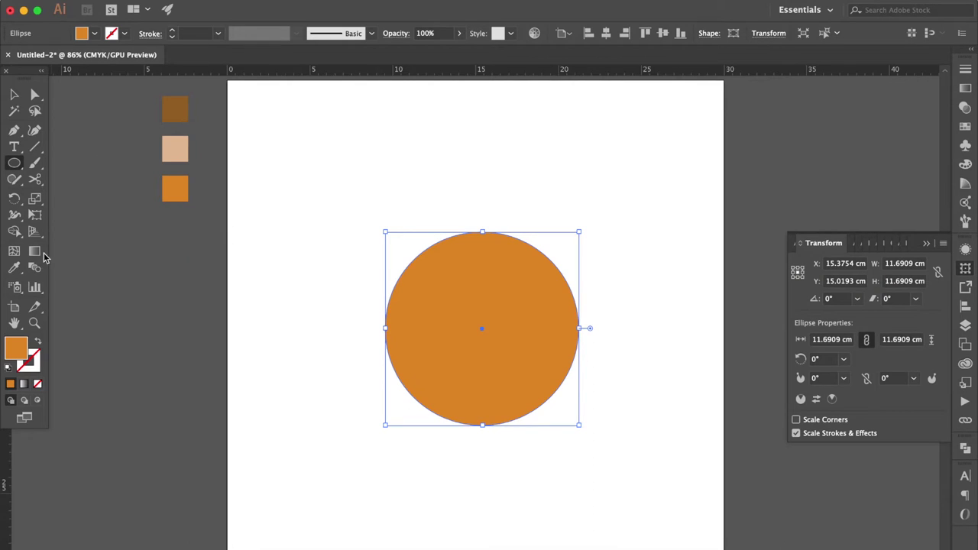
click(14, 267)
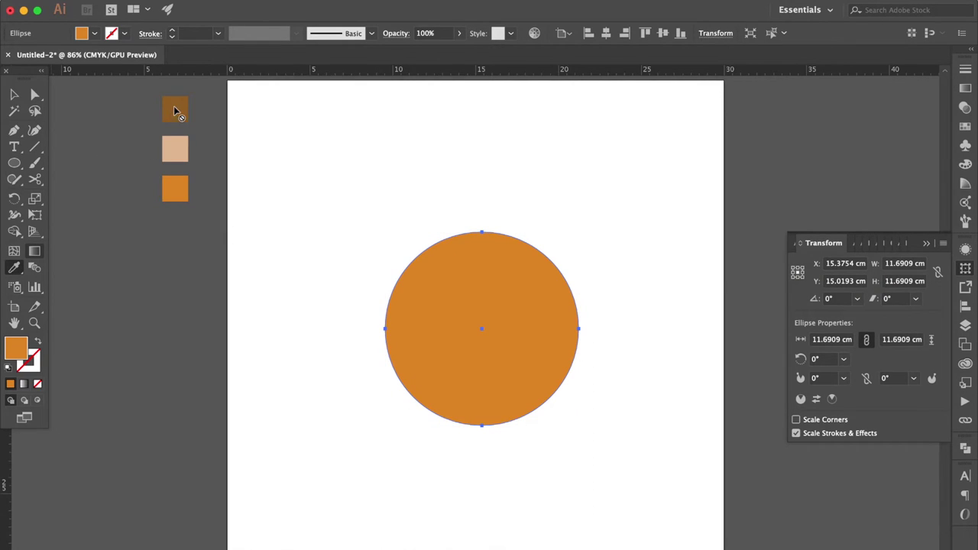
click(182, 113)
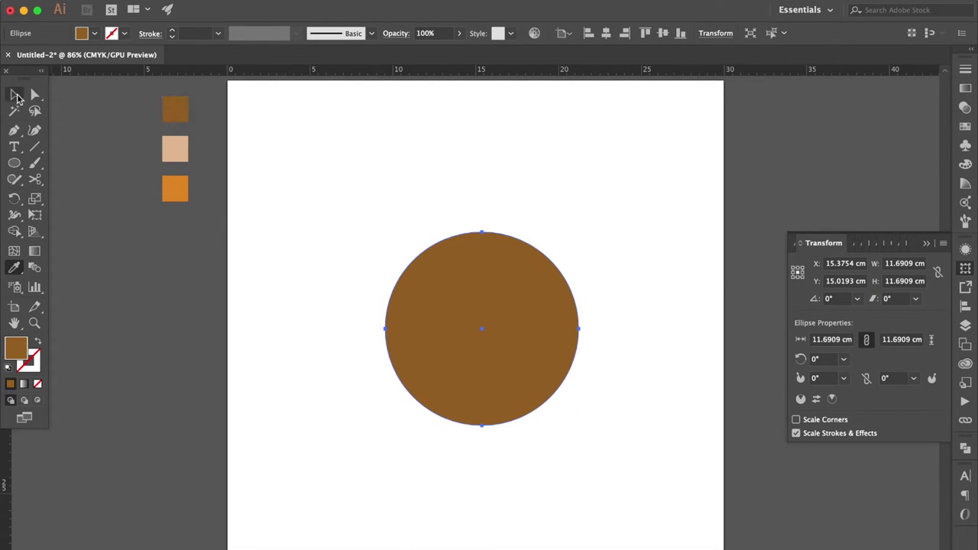
click(13, 96)
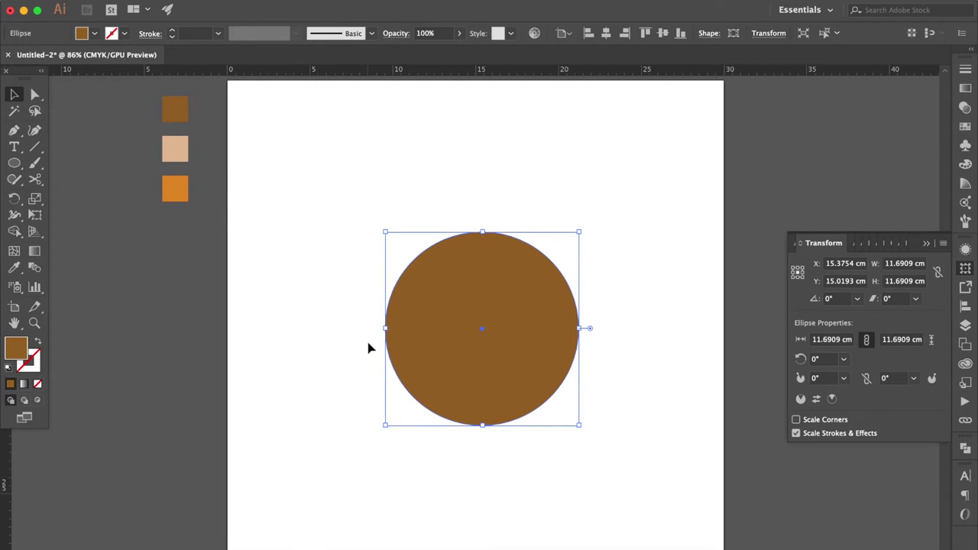
click(964, 307)
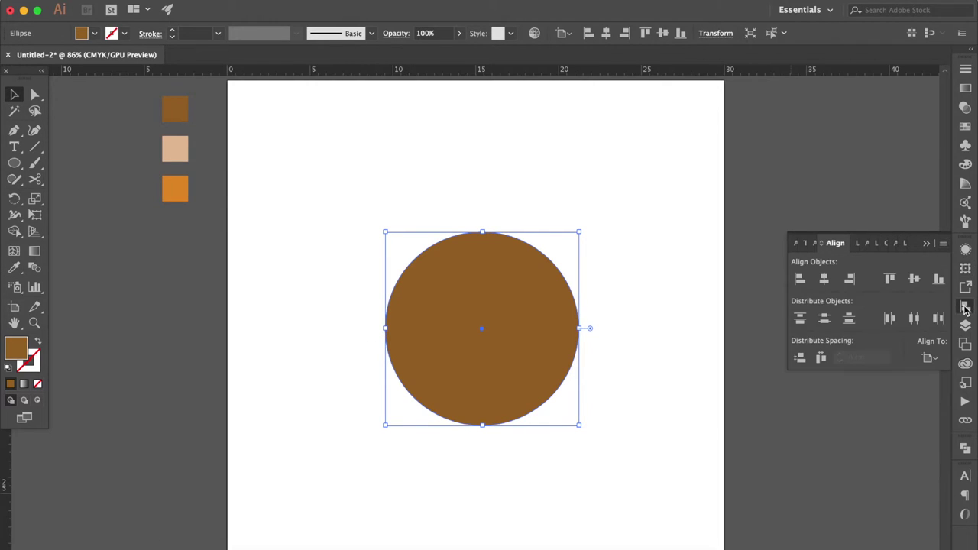
click(823, 279)
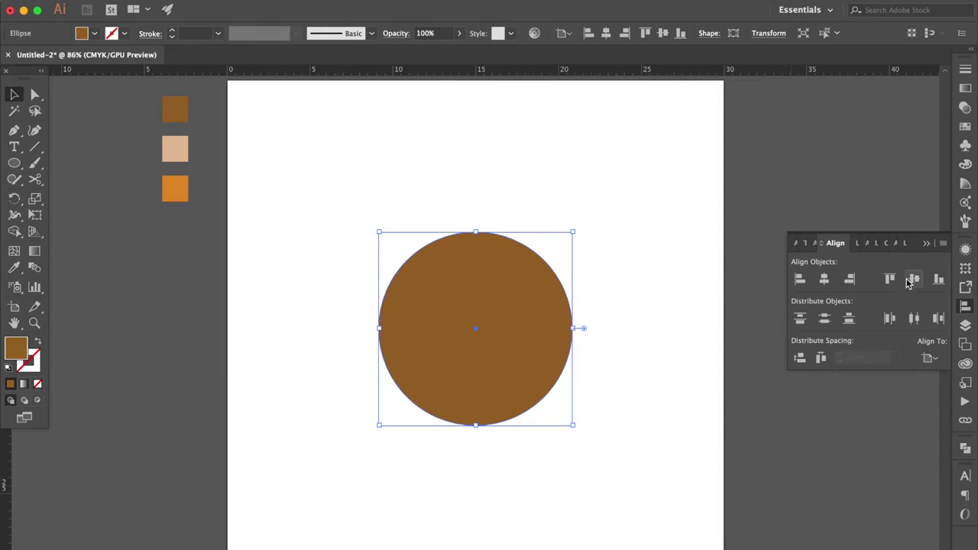
click(926, 245)
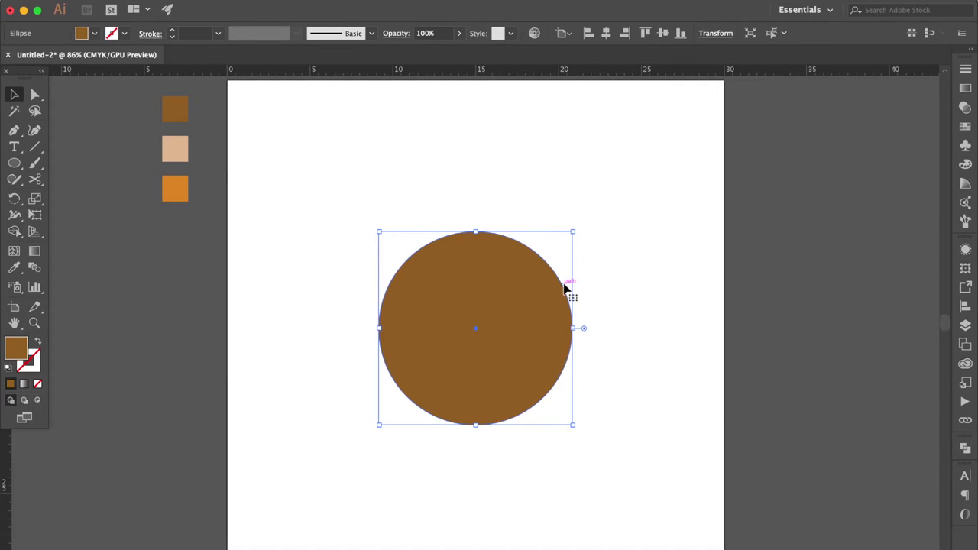
Step: Paste a copy of the circle in front and scale it to 90%
key(a)
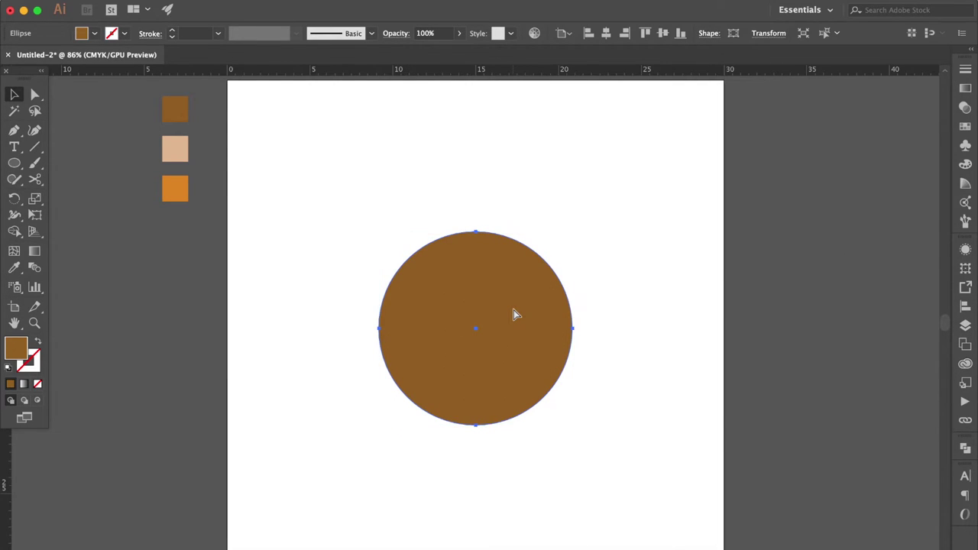
key(v)
right_click(513, 309)
mouse_move(578, 502)
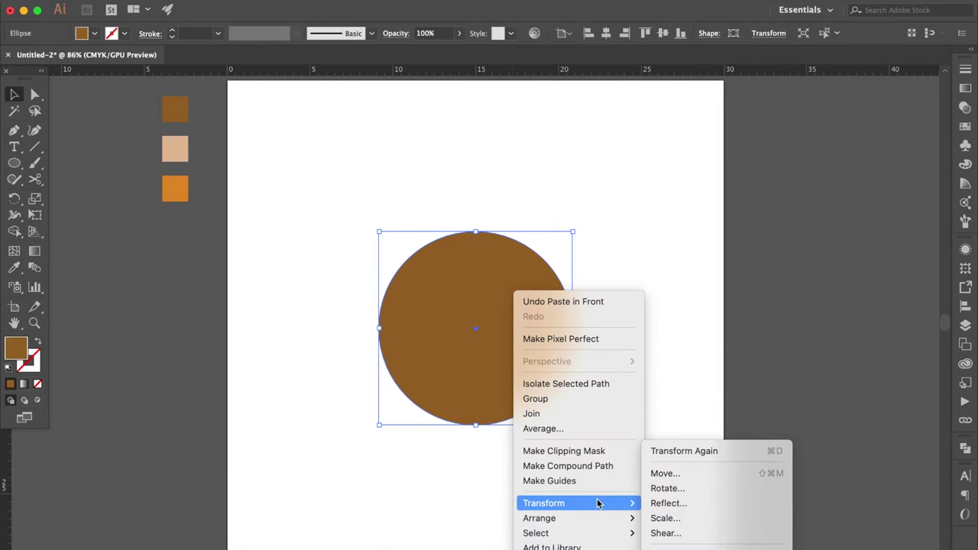
click(677, 519)
scroll(835, 316, down, 3)
scroll(835, 316, down, 5)
scroll(835, 317, down, 6)
scroll(835, 316, down, 7)
scroll(835, 316, down, 6)
scroll(835, 316, down, 6)
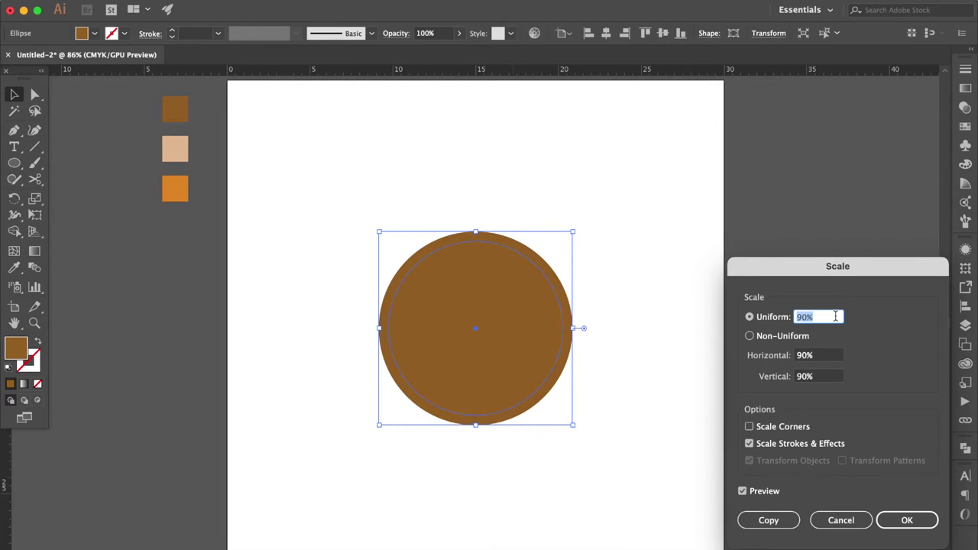
key(Return)
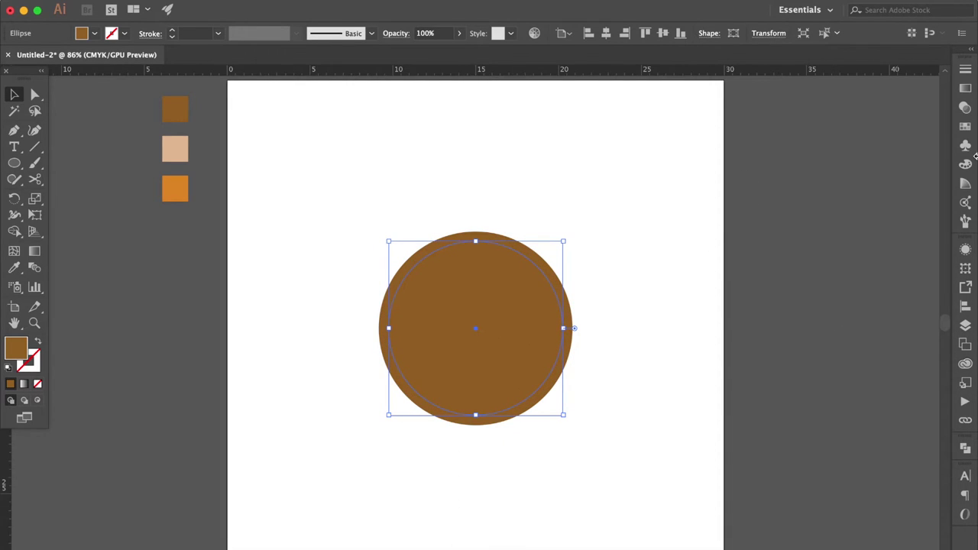
Step: Give the inner circle a white-to-black linear gradient fill
click(965, 89)
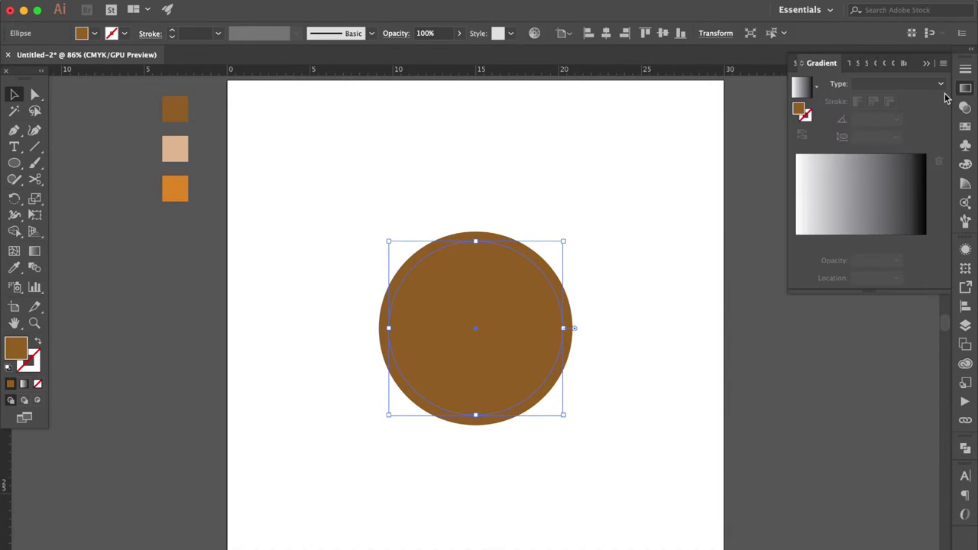
click(805, 95)
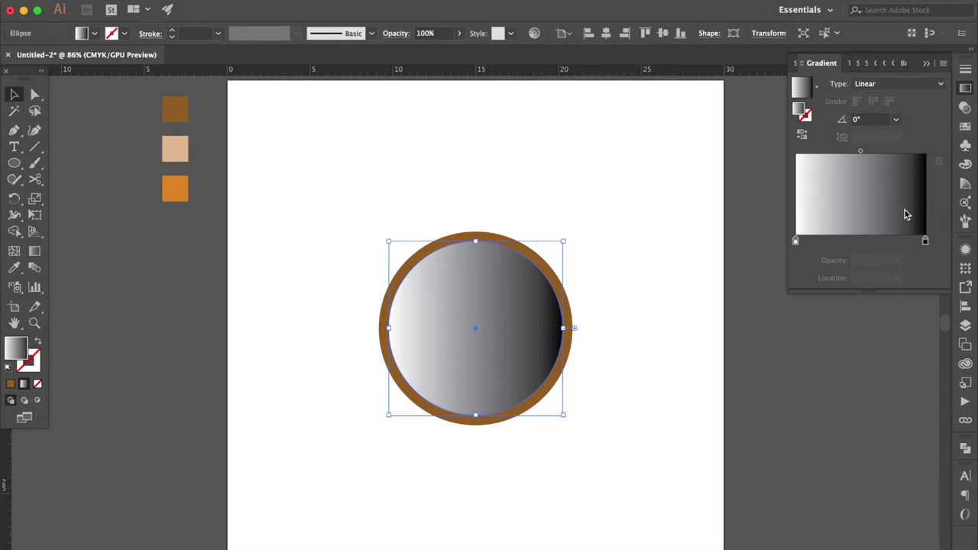
click(965, 127)
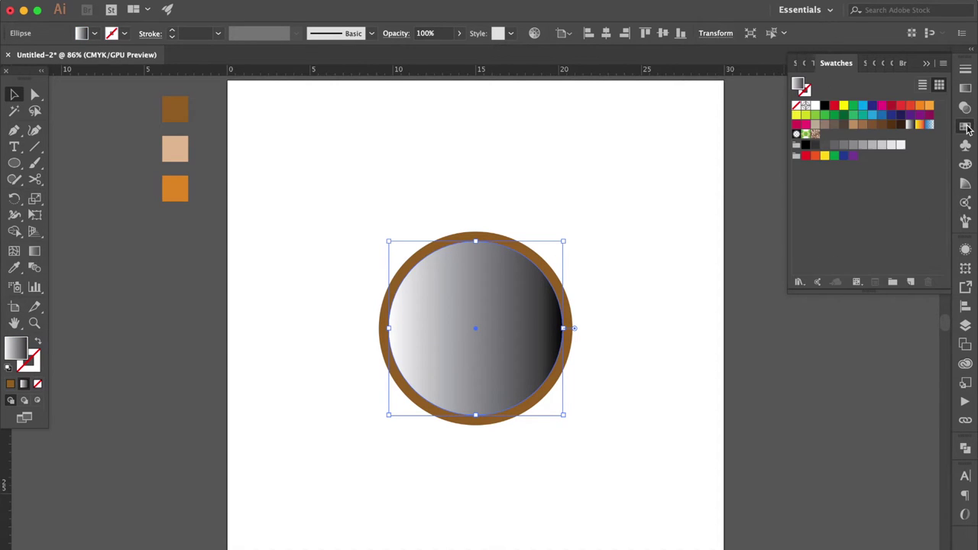
Step: Save the peach square's colour as a new swatch
click(178, 156)
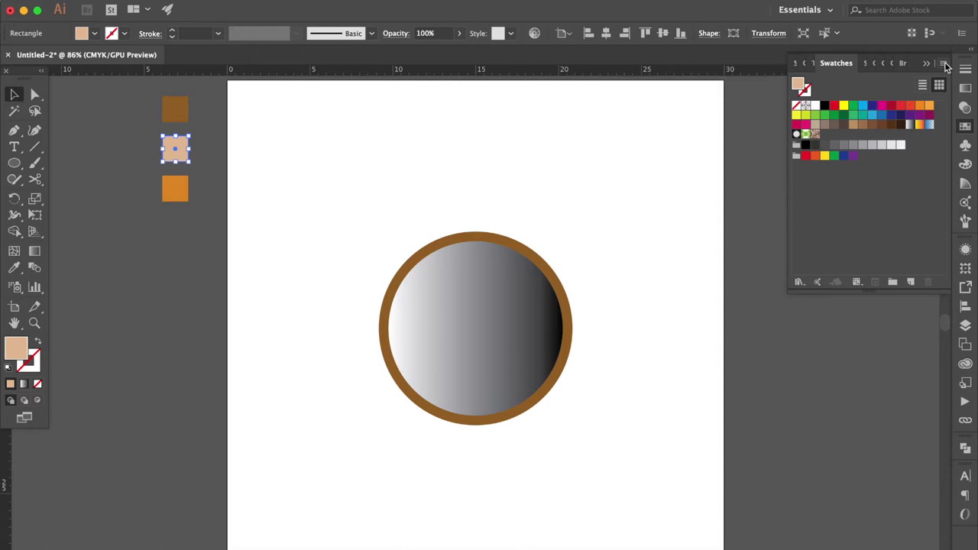
click(945, 64)
click(852, 61)
key(Return)
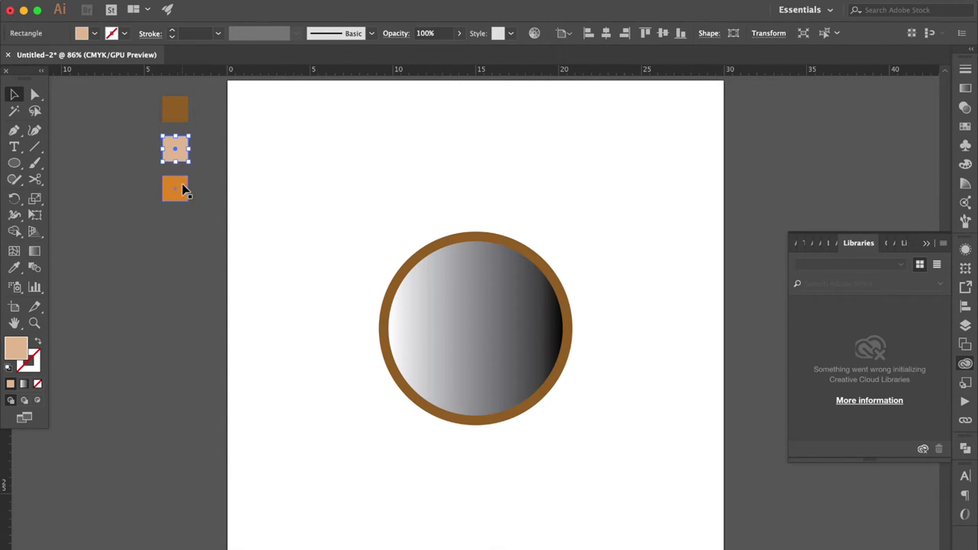
Step: Save the orange square's colour as a new swatch and reselect the coffee circle
click(180, 187)
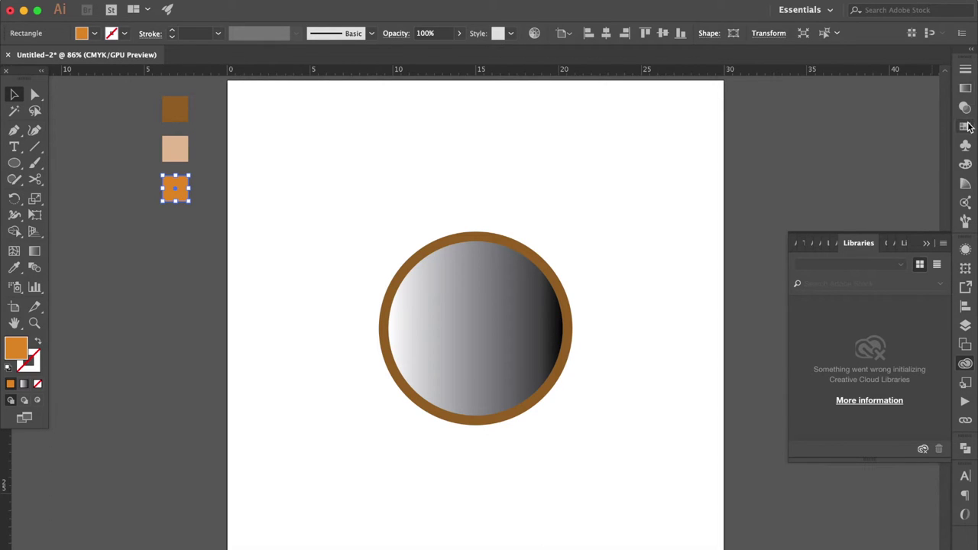
click(965, 126)
click(944, 64)
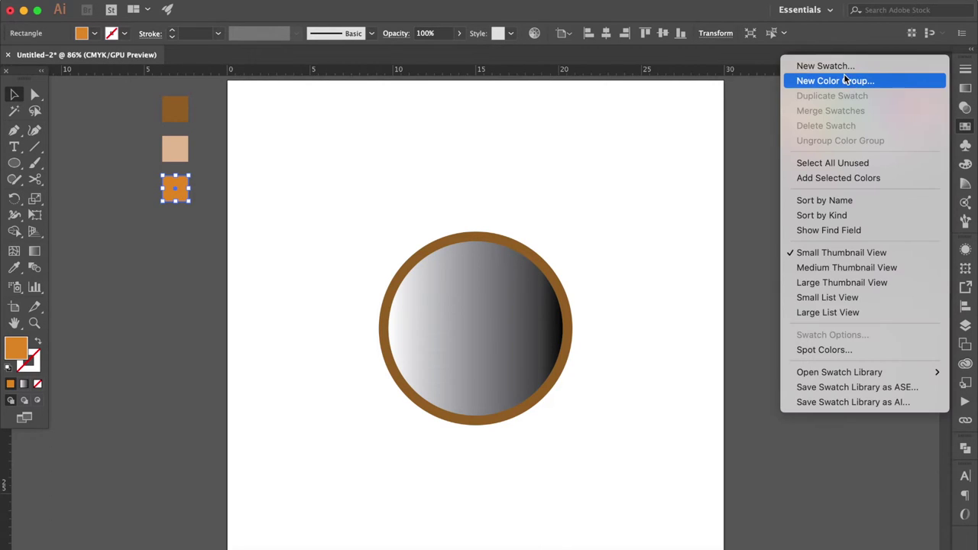
click(848, 65)
key(Return)
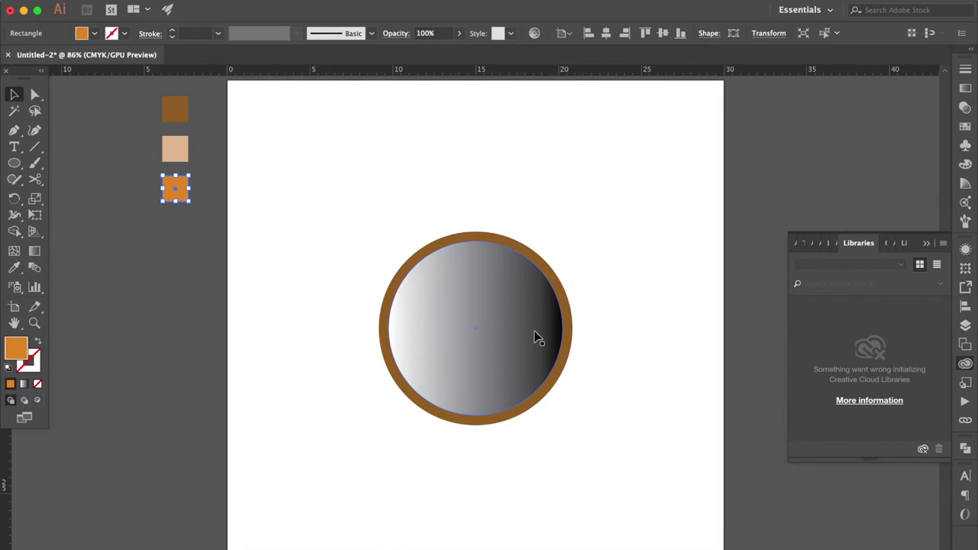
click(459, 321)
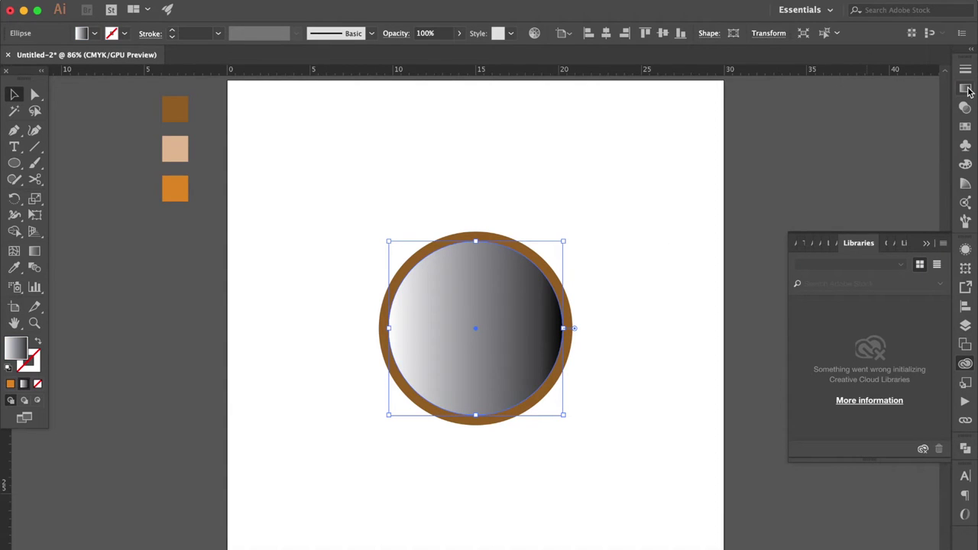
Step: Set the gradient's right stop to the orange swatch and its left stop to peach
click(965, 89)
double_click(925, 241)
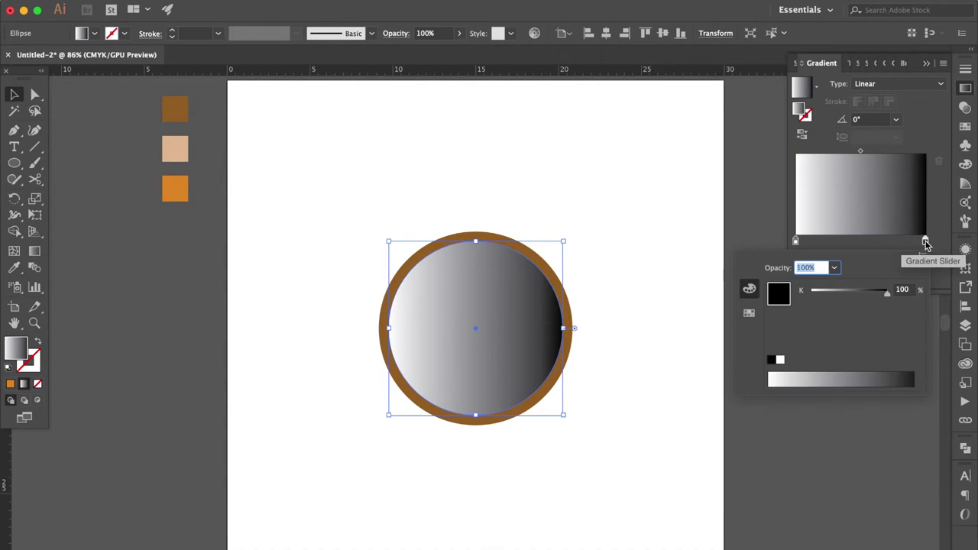
click(749, 313)
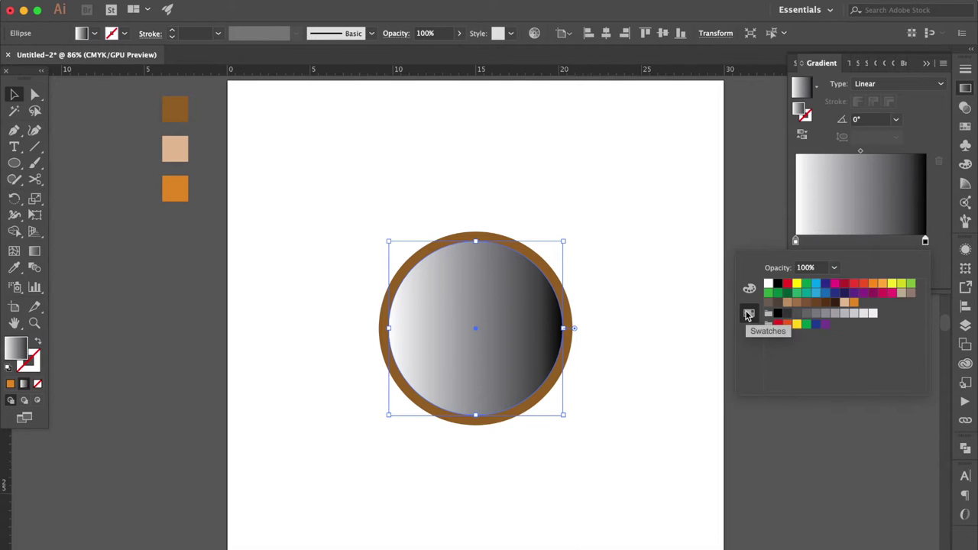
click(854, 303)
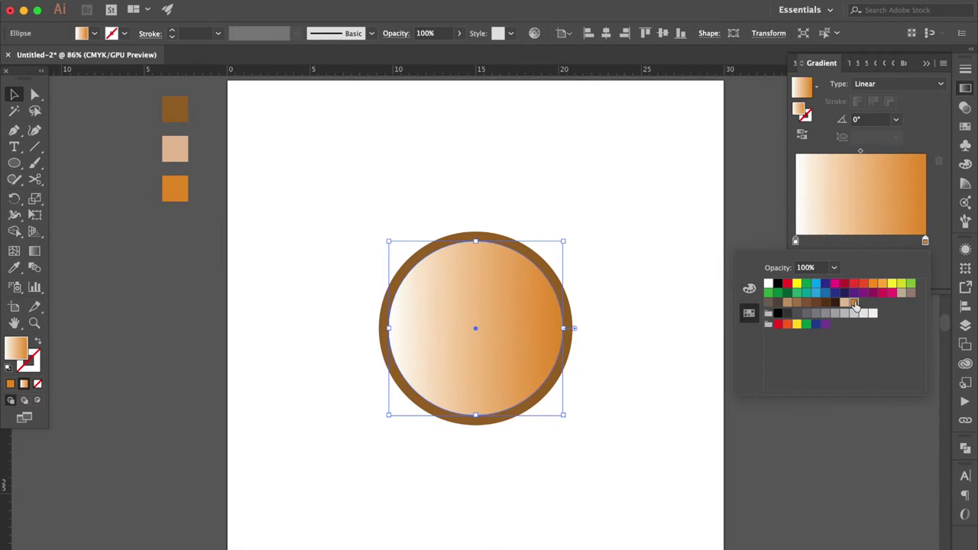
double_click(795, 241)
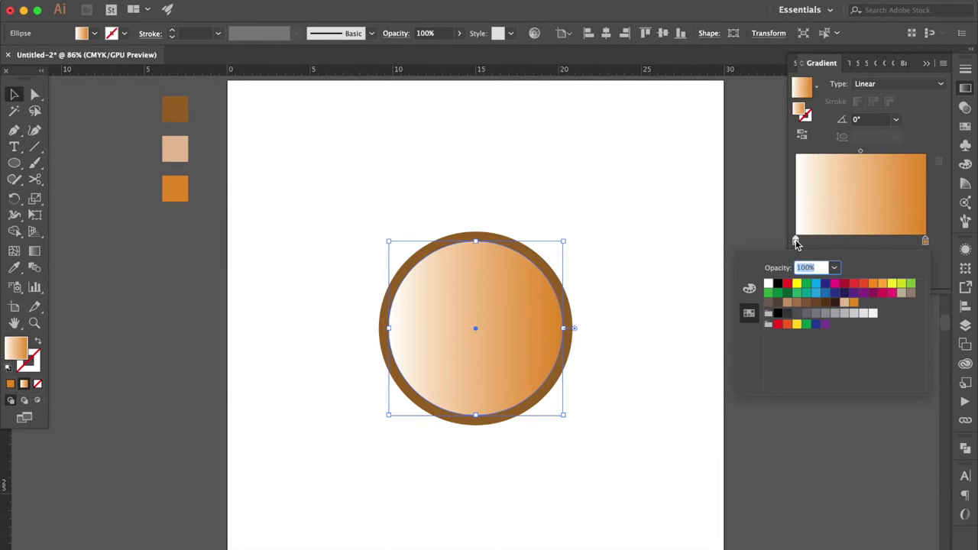
click(845, 304)
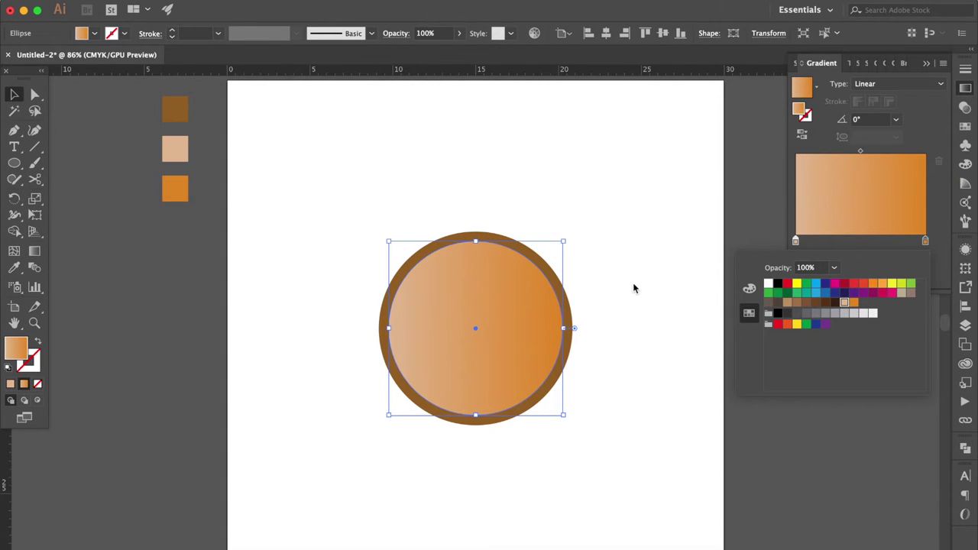
click(35, 251)
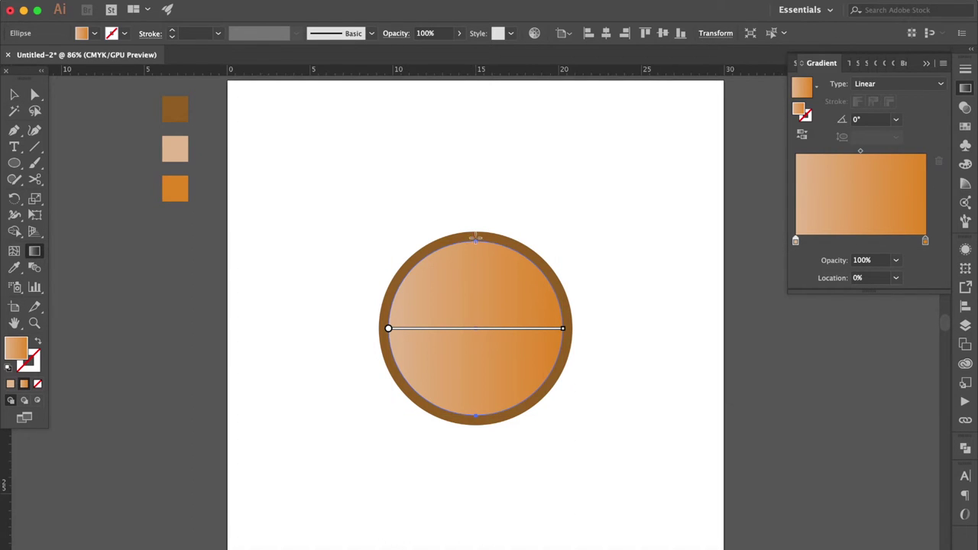
Step: Make the gradient run vertically, peach at the top to orange at the circle's bottom
drag(475, 236, 476, 365)
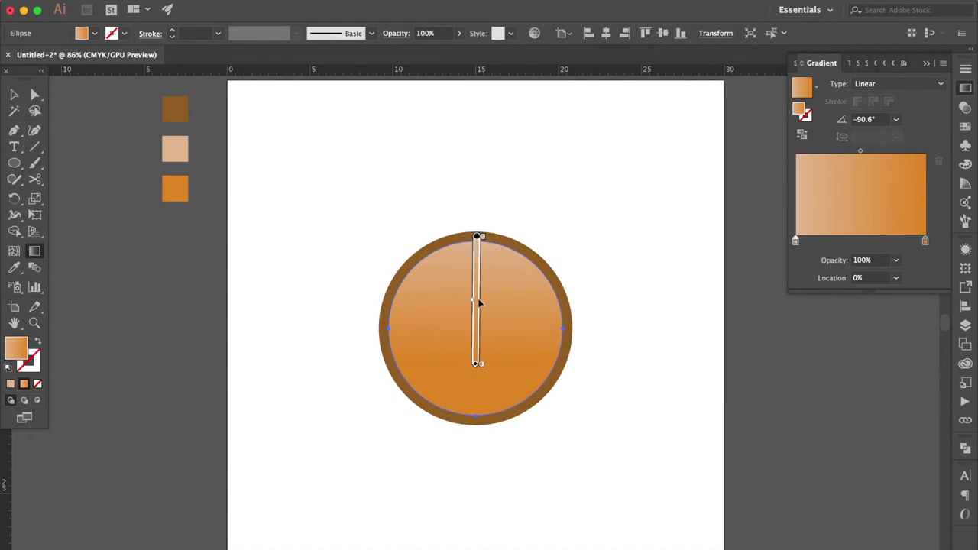
drag(478, 308, 478, 334)
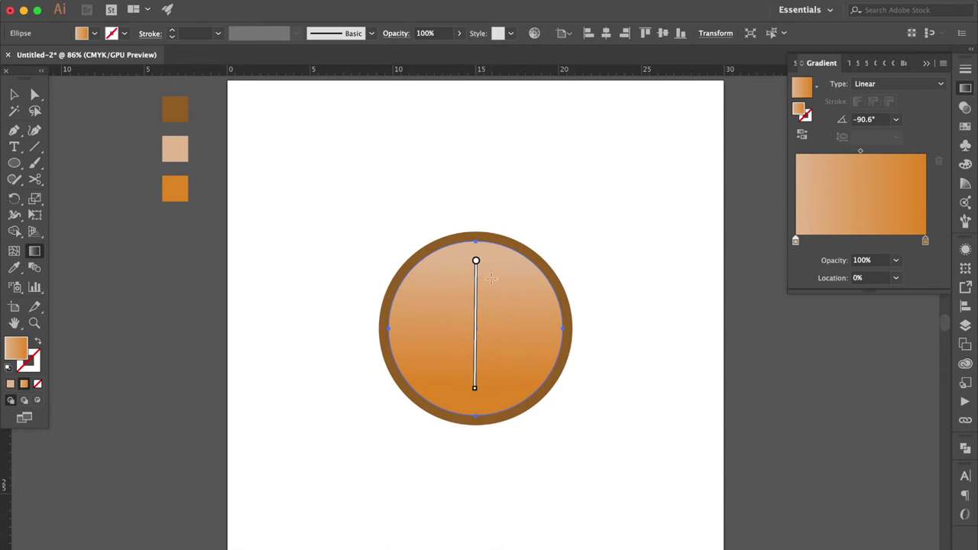
drag(479, 262, 482, 295)
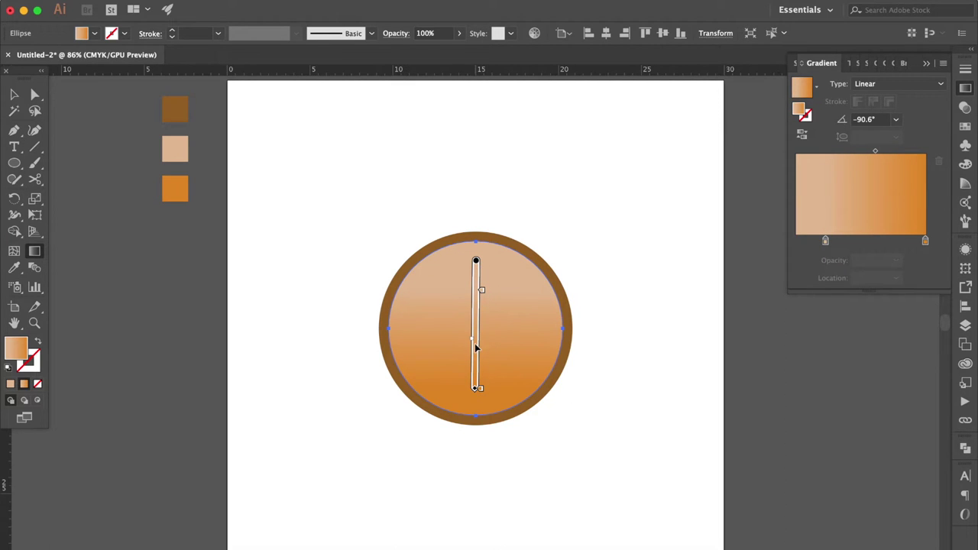
drag(476, 390, 476, 425)
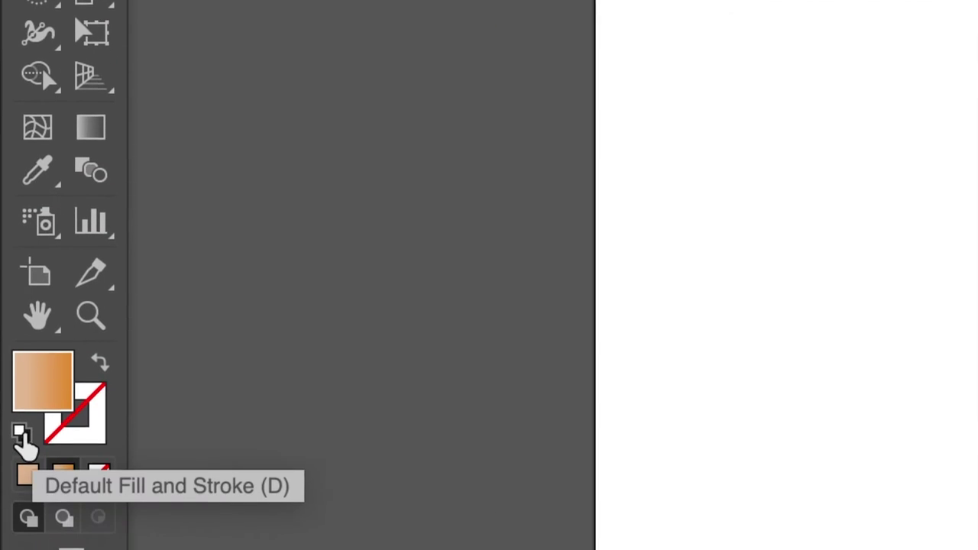
Step: Reset to default colours and set the stroke to None
click(21, 435)
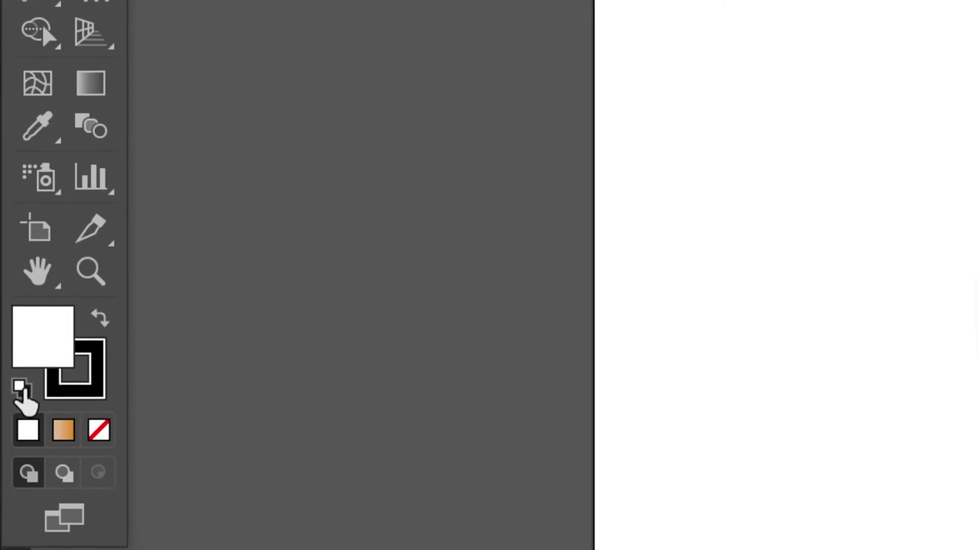
click(97, 394)
click(100, 433)
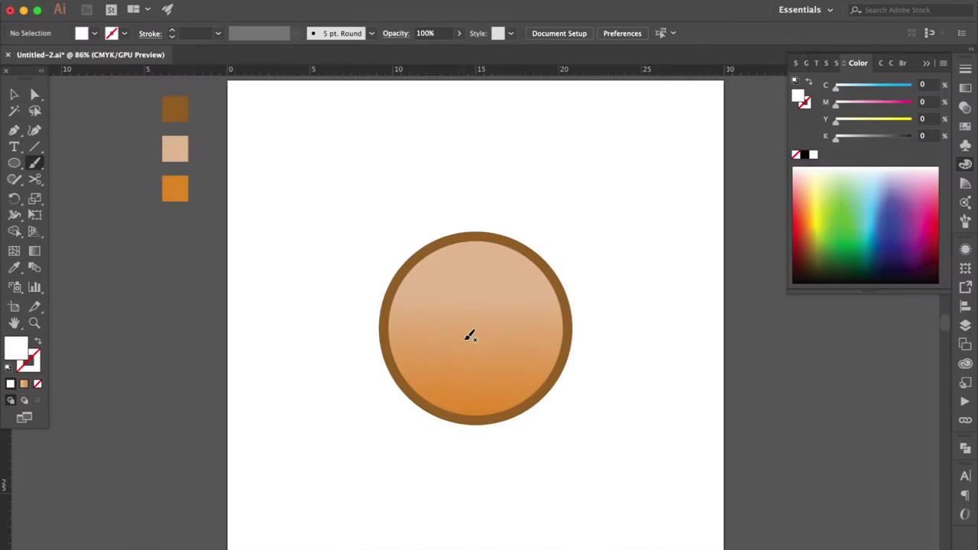
Step: Paint the two halves of a heart and join them into one path
scroll(469, 335, up, 5)
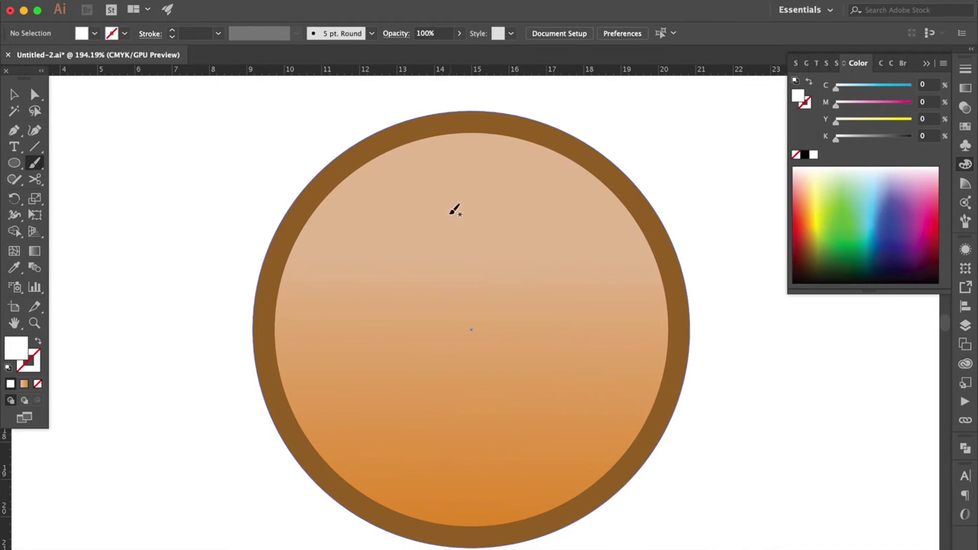
drag(463, 216, 465, 277)
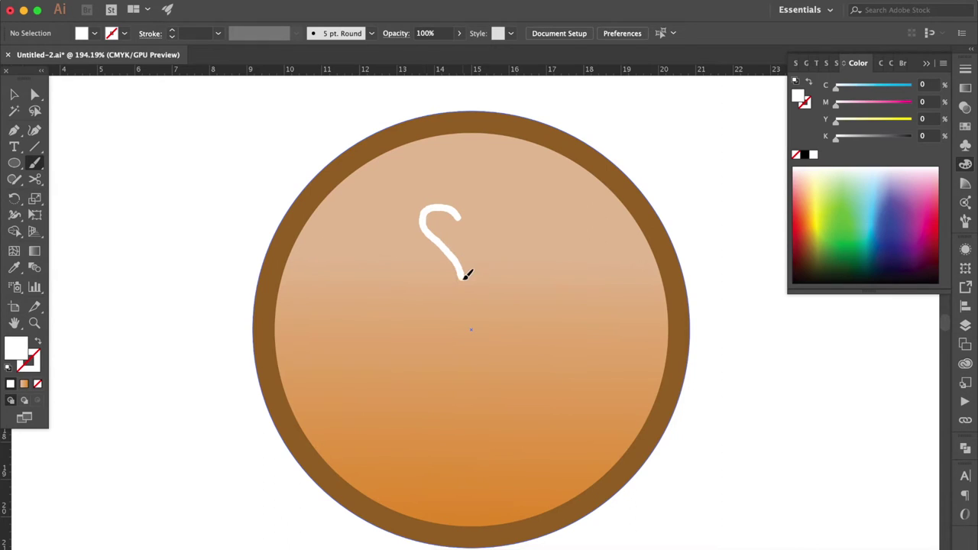
mouse_move(462, 213)
mouse_down()
mouse_move(509, 202)
mouse_move(475, 272)
mouse_up()
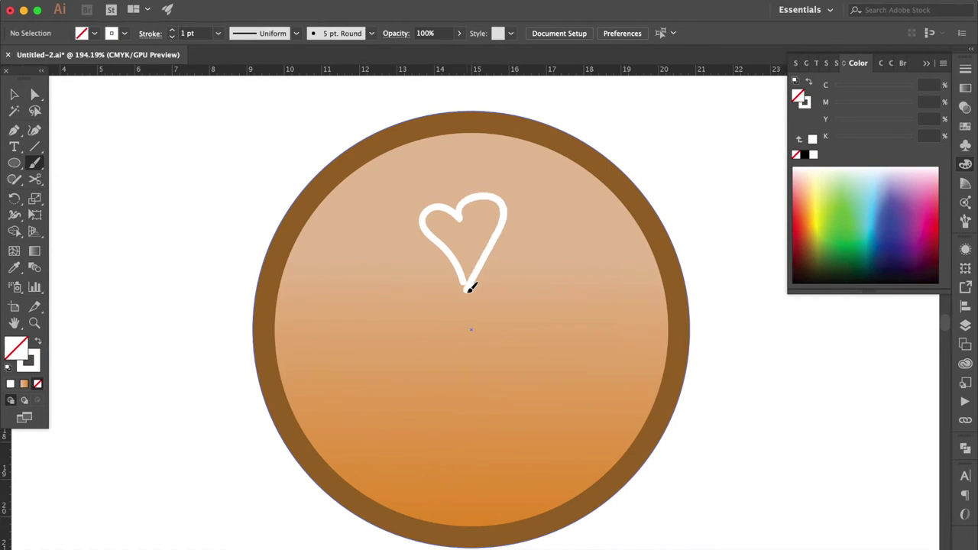
click(14, 94)
drag(469, 212, 439, 212)
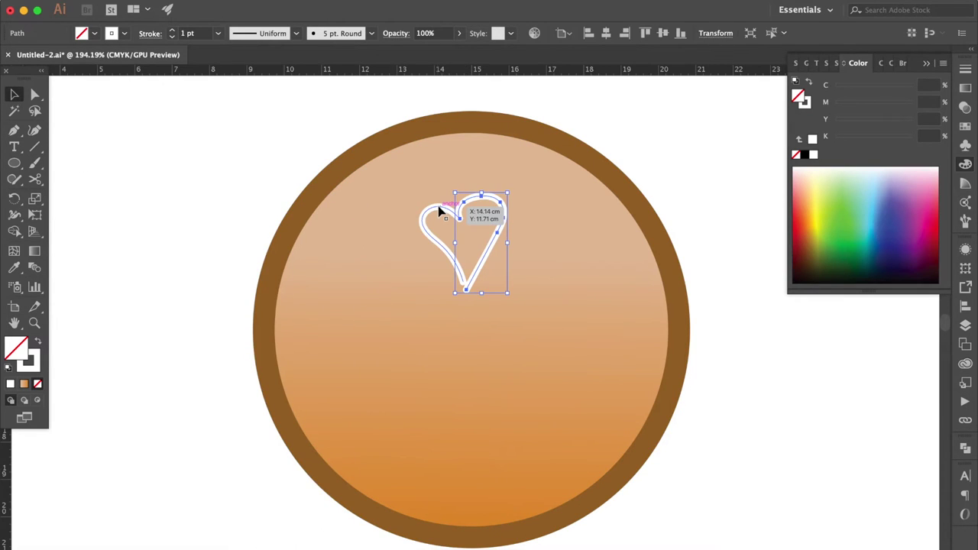
shift+click(438, 214)
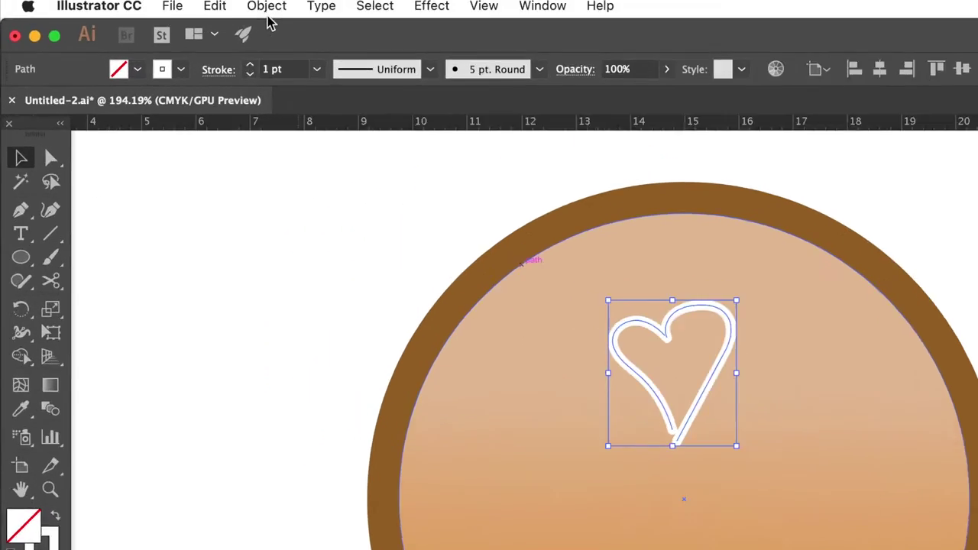
click(267, 6)
mouse_move(300, 448)
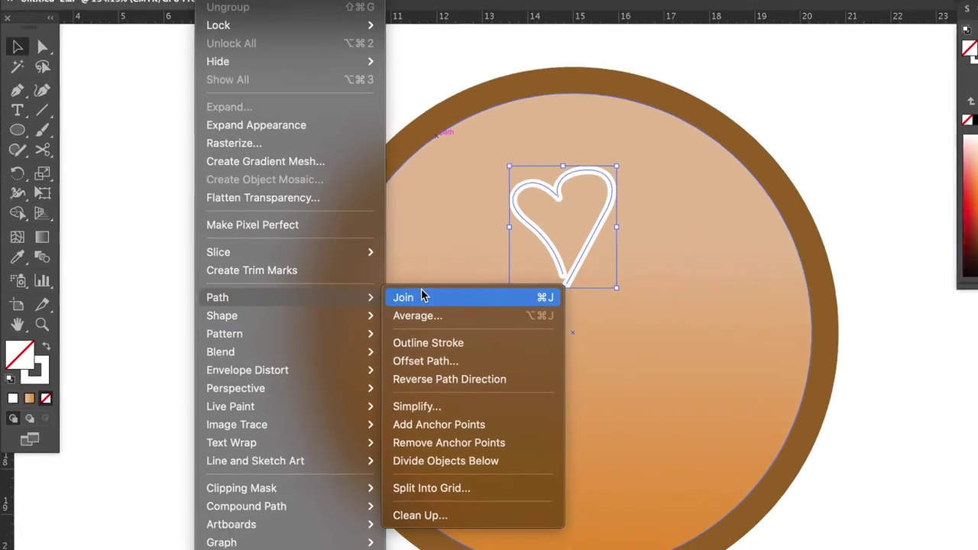
click(423, 296)
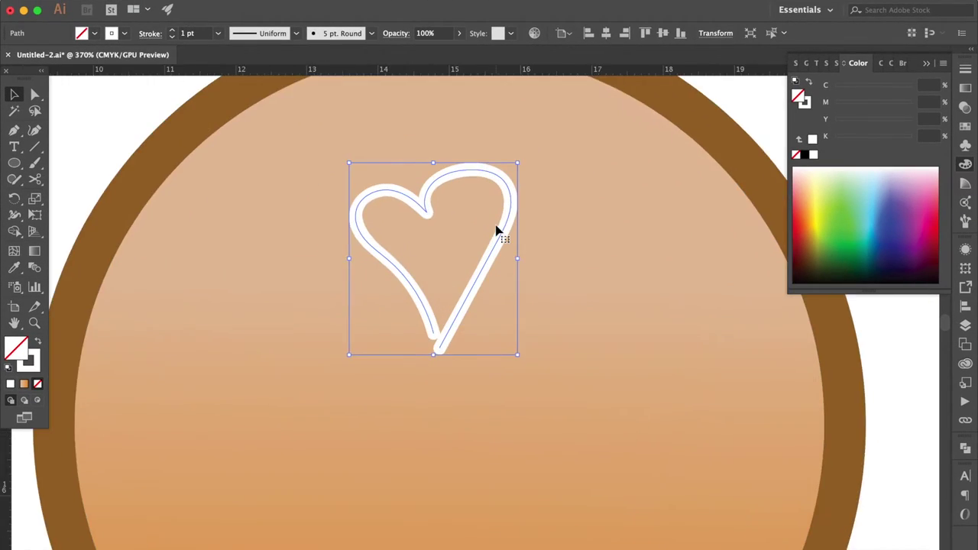
Step: Close the heart's outline at its bottom tip with the Pen tool
scroll(496, 230, up, 3)
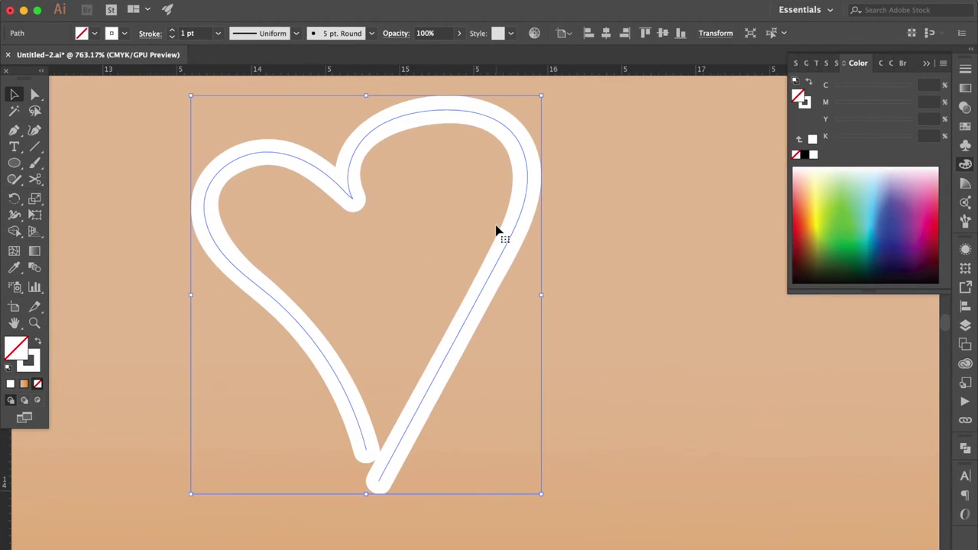
click(14, 131)
drag(366, 450, 367, 510)
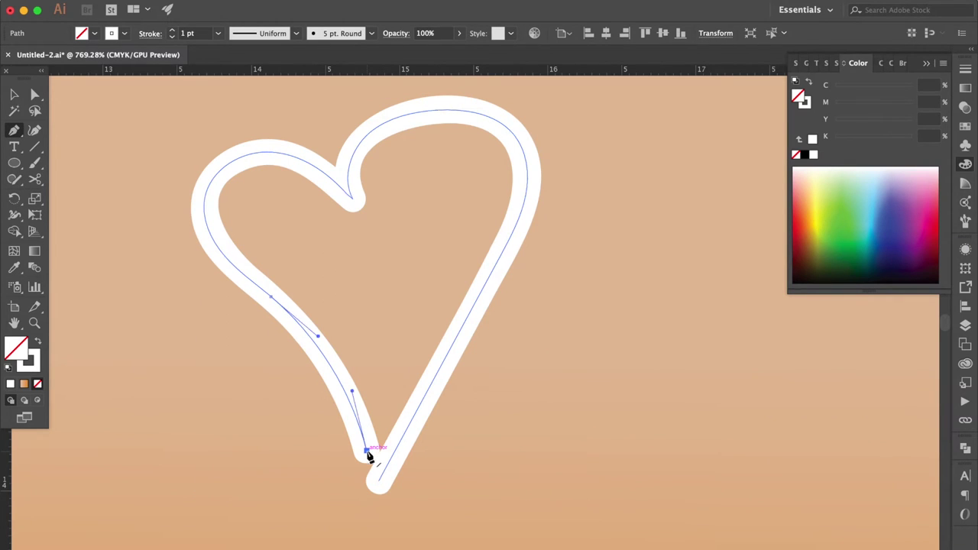
drag(367, 510, 385, 491)
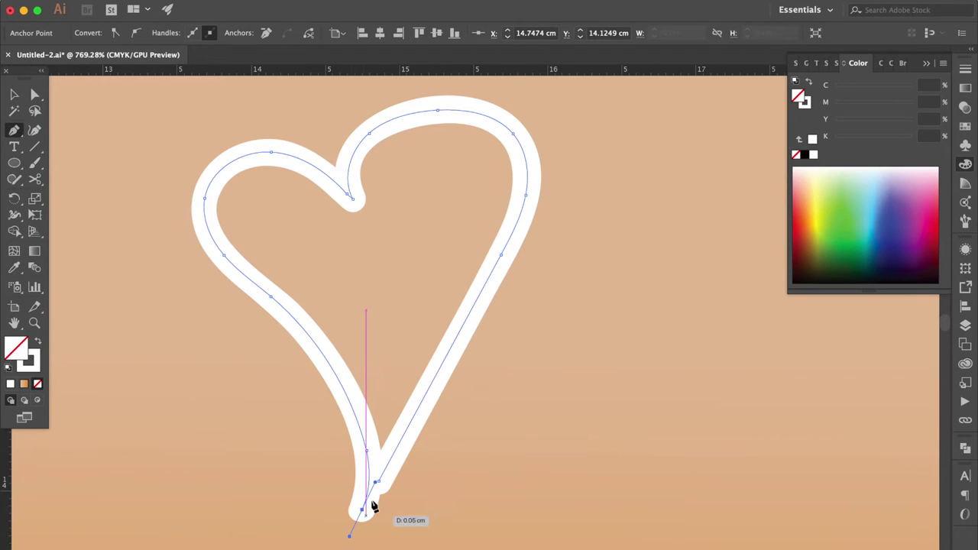
drag(384, 491, 382, 487)
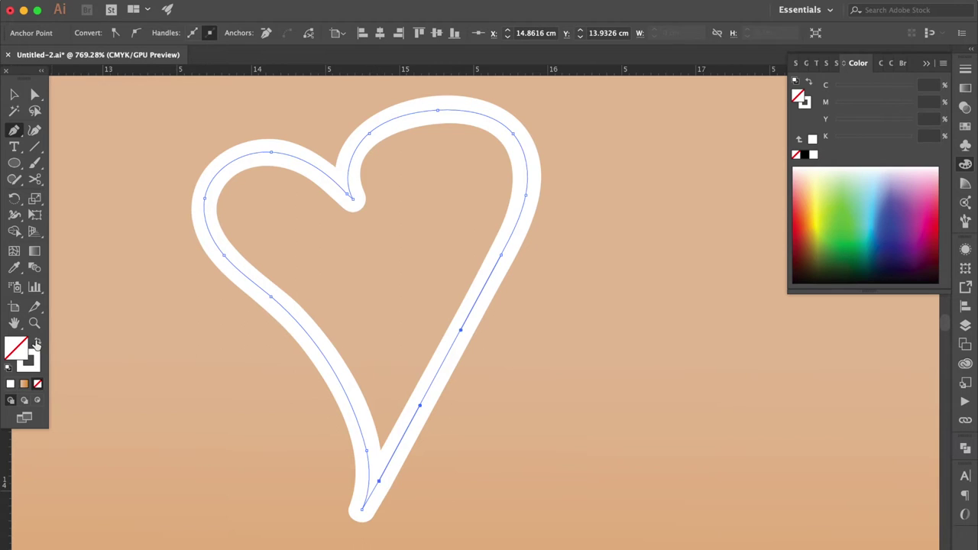
Step: Swap fill and stroke so the heart becomes a solid white shape
click(36, 344)
click(13, 93)
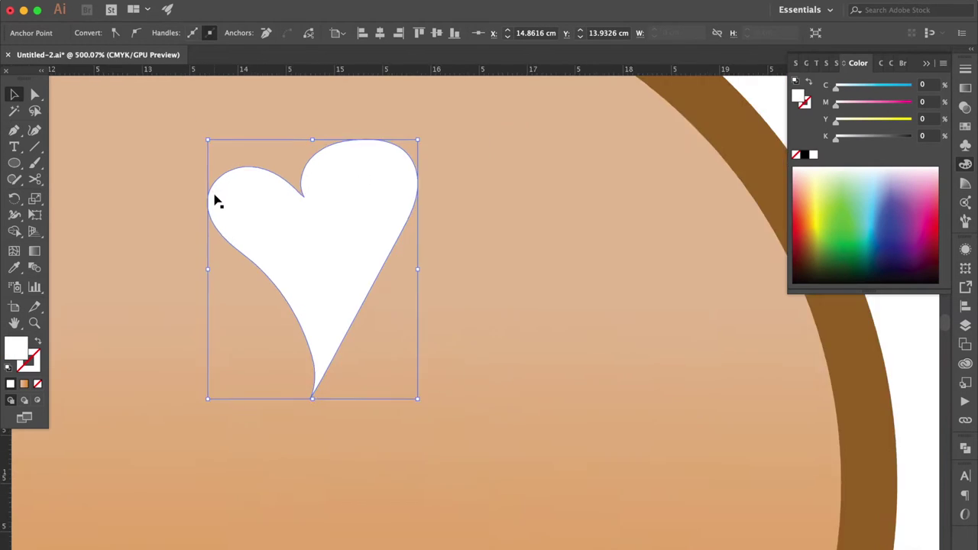
click(214, 201)
scroll(214, 201, down, 5)
scroll(214, 201, left, 5)
click(34, 162)
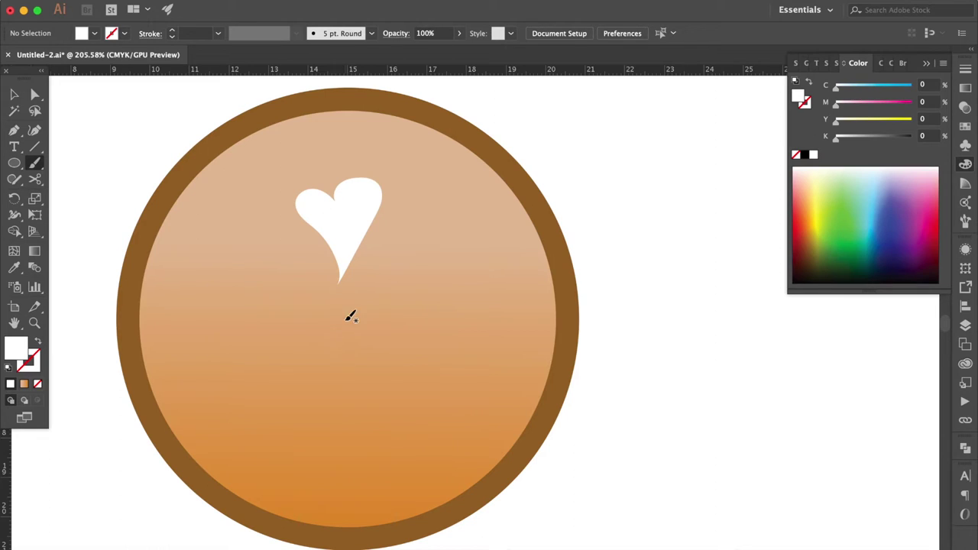
Step: Paint three curved leaf strokes below the heart, each swapped to a white fill with no outline
mouse_move(347, 319)
mouse_down()
mouse_move(362, 271)
mouse_move(346, 321)
mouse_up()
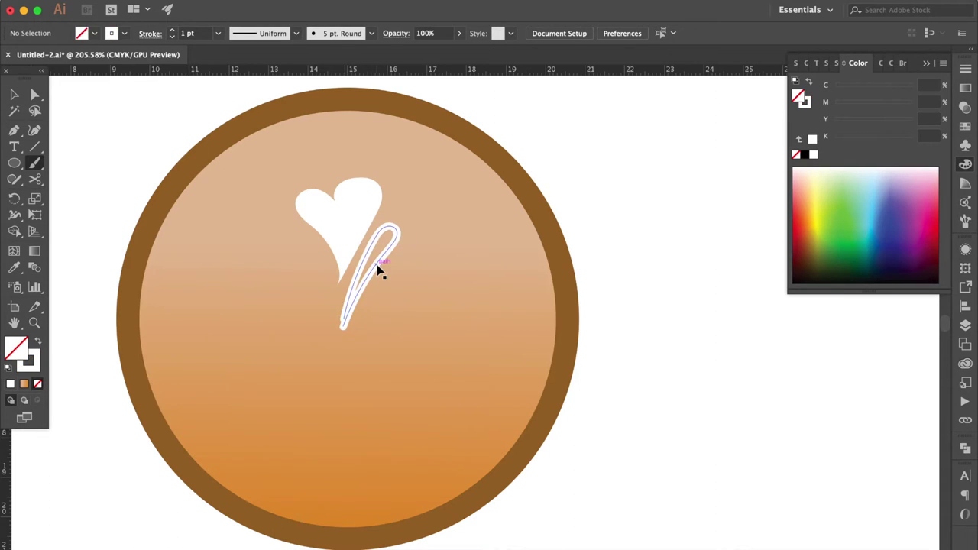
click(380, 268)
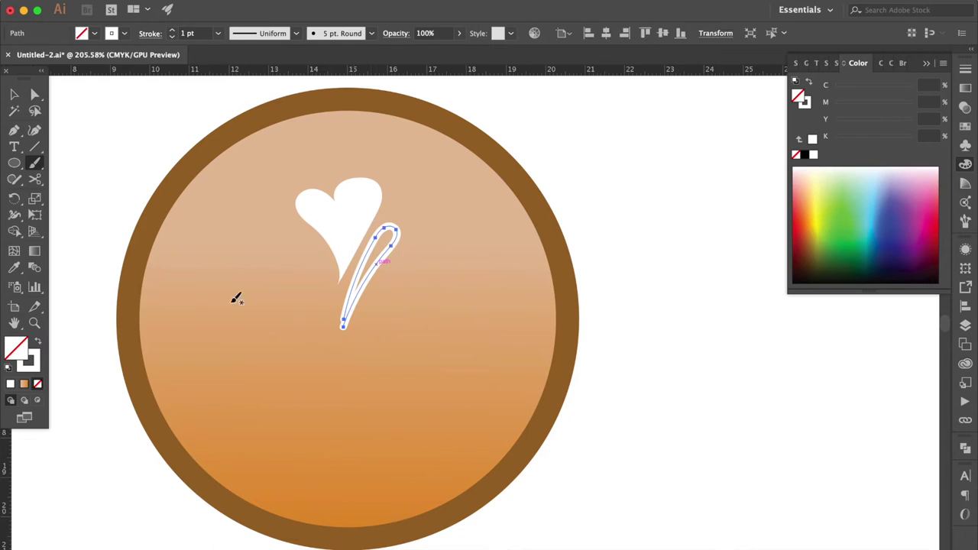
click(35, 342)
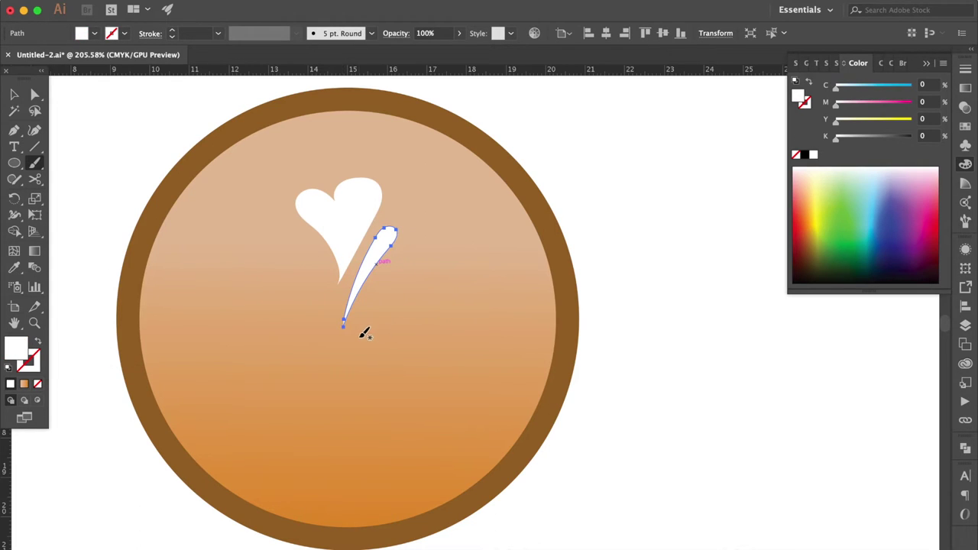
mouse_move(349, 354)
mouse_down()
mouse_move(432, 244)
mouse_move(406, 306)
mouse_move(349, 375)
mouse_up()
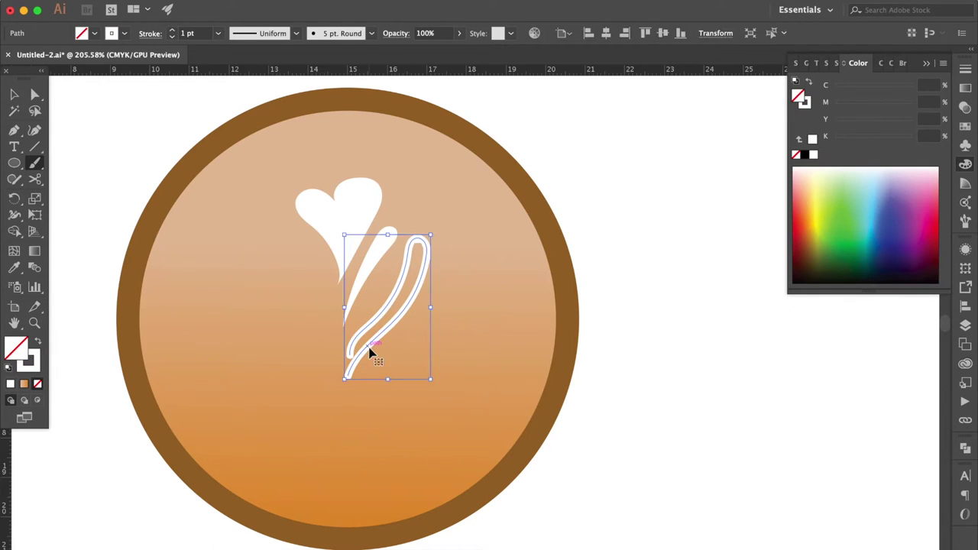
click(37, 343)
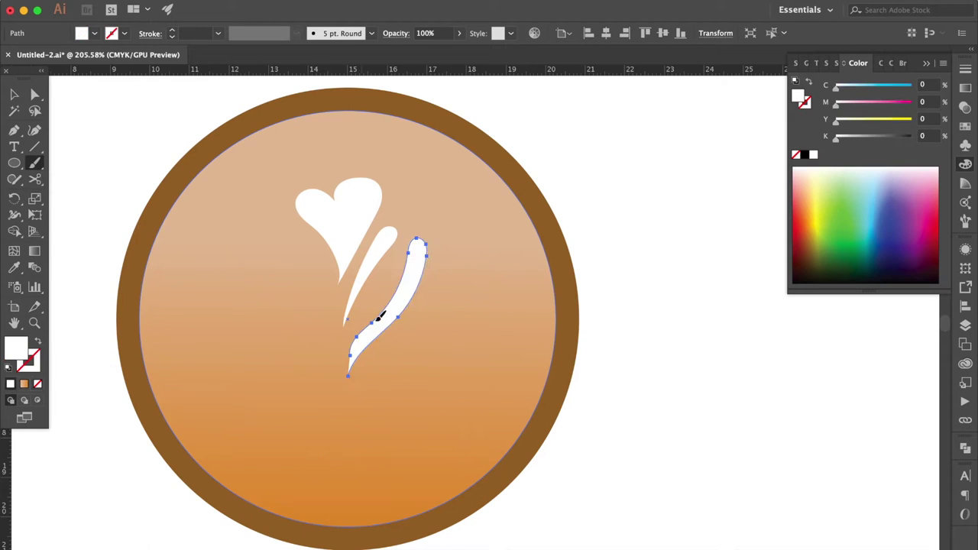
mouse_move(364, 387)
mouse_down()
mouse_move(451, 264)
mouse_move(438, 336)
mouse_move(367, 406)
mouse_up()
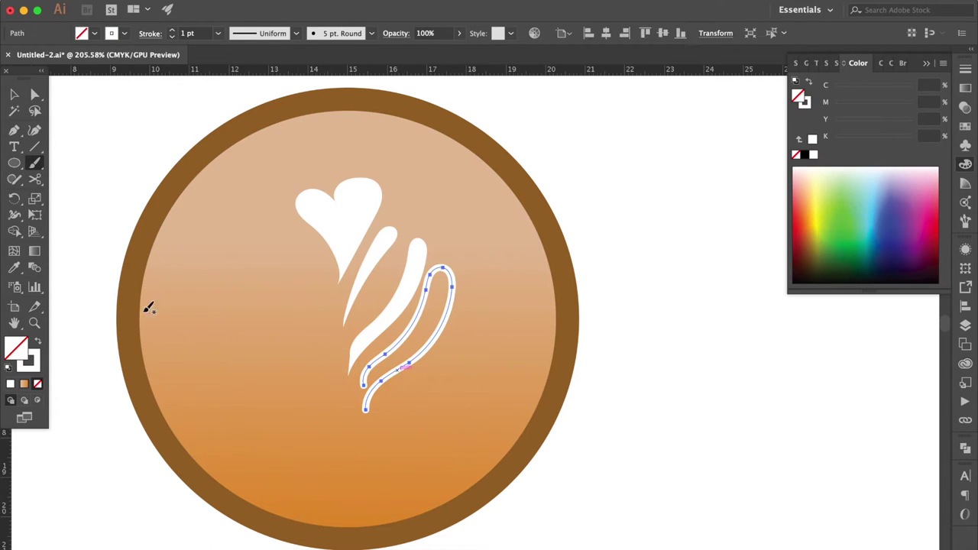
click(39, 343)
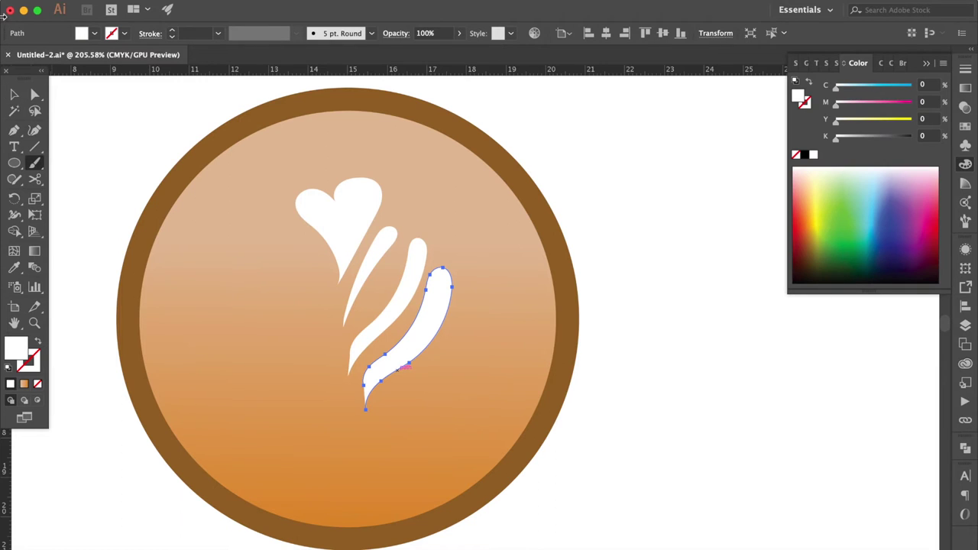
click(15, 94)
scroll(393, 256, up, 2)
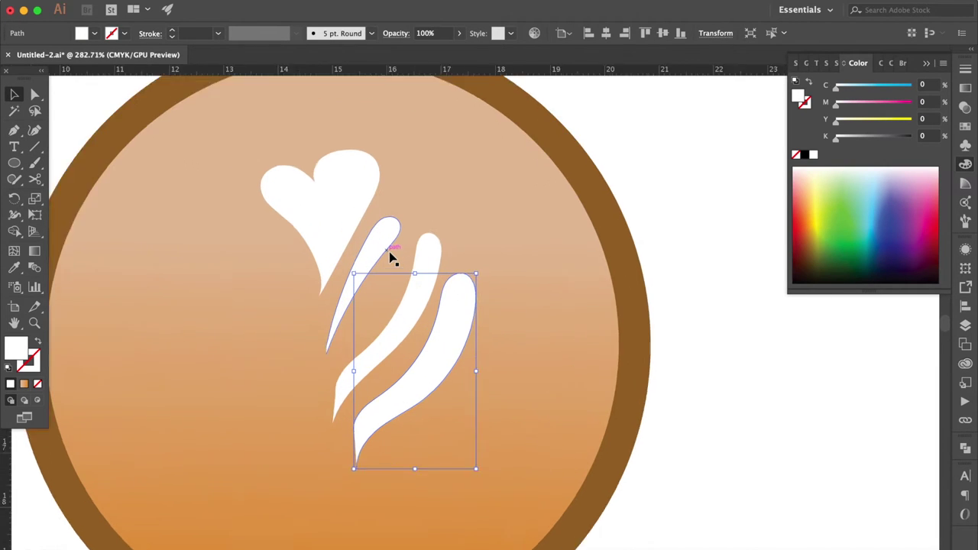
Step: Zoom in and sharpen the thin leaf's bottom tip by reshaping its anchor curves
scroll(394, 259, up, 1)
click(377, 246)
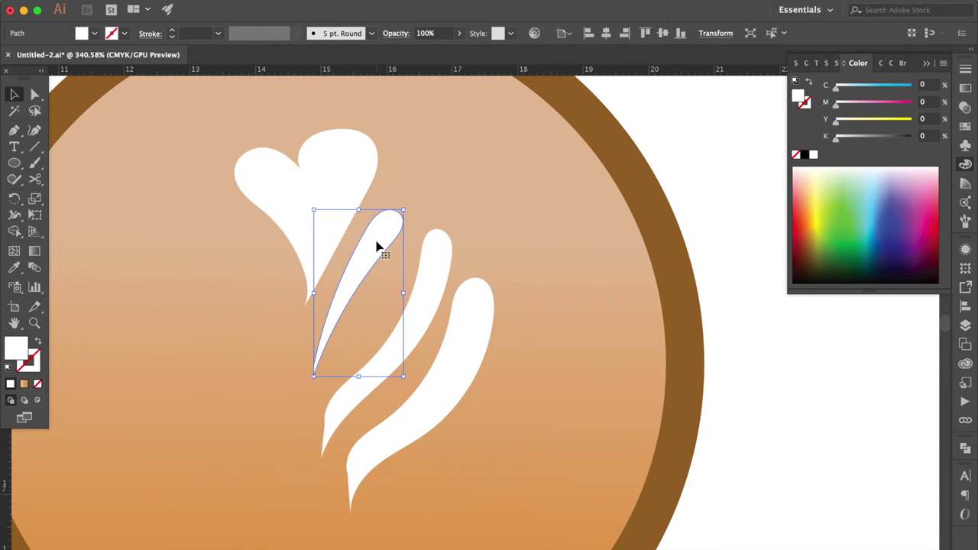
scroll(378, 260, up, 2)
scroll(380, 270, up, 2)
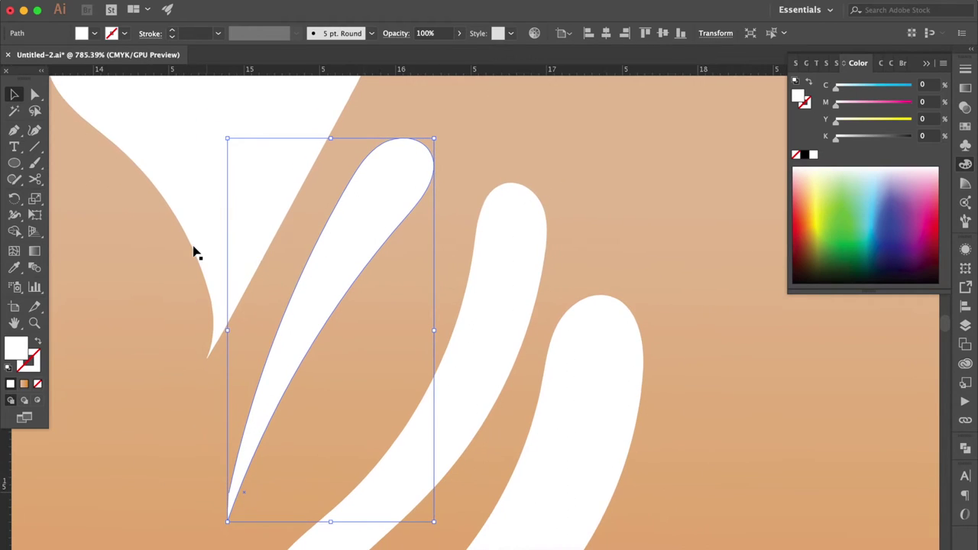
scroll(233, 493, up, 3)
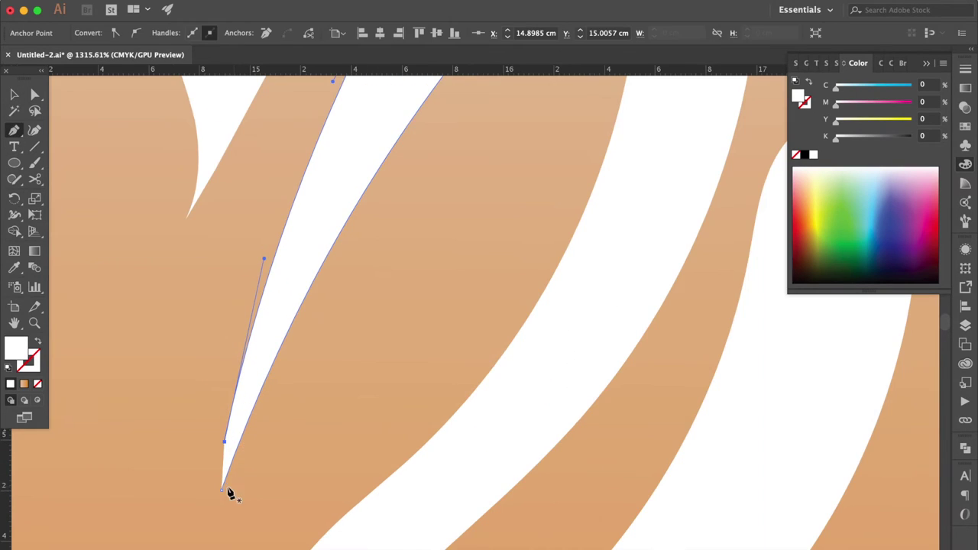
drag(221, 493, 227, 428)
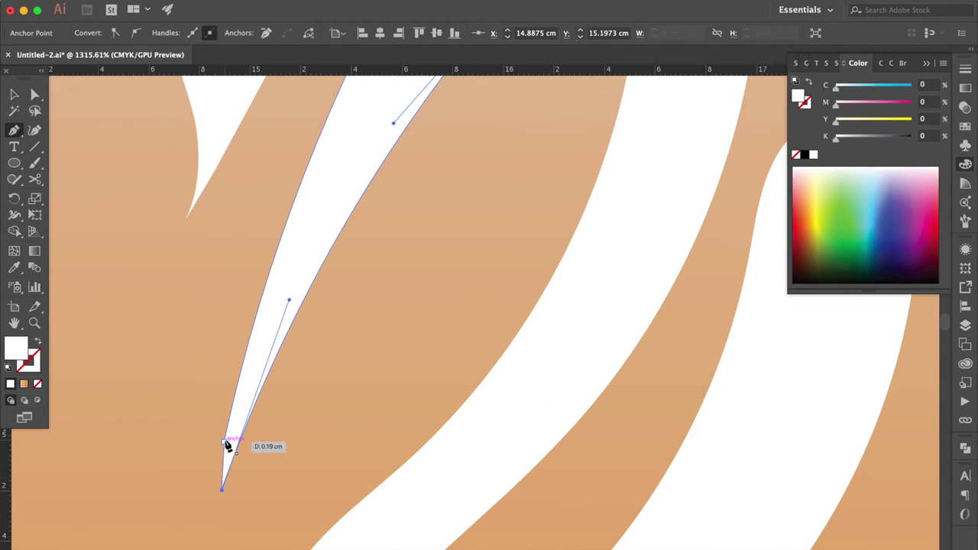
drag(235, 413, 237, 424)
scroll(320, 379, down, 2)
scroll(324, 378, down, 4)
Step: Nudge the thin leaf and shorten the small teardrop leaf
click(14, 94)
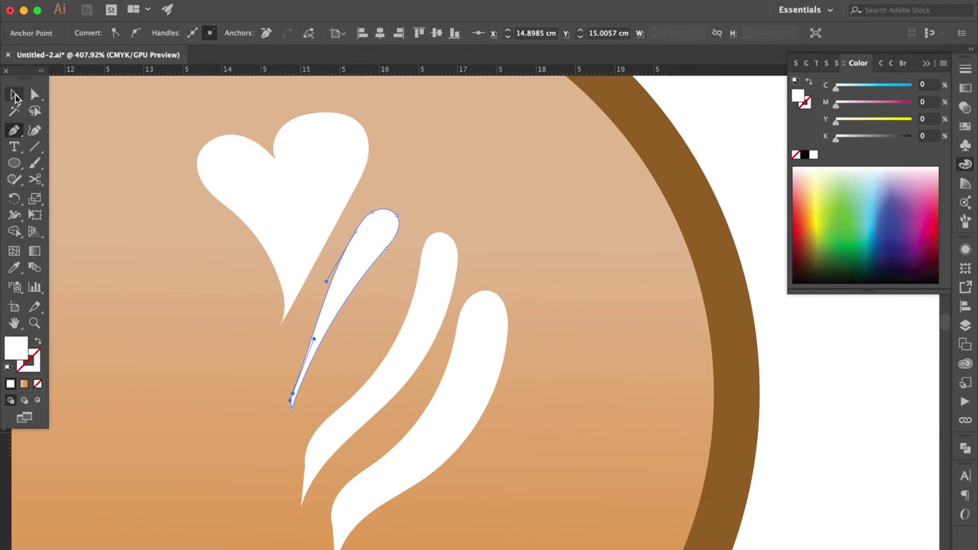
drag(377, 260, 392, 275)
mouse_move(417, 228)
mouse_down()
mouse_move(390, 282)
mouse_move(398, 285)
mouse_up()
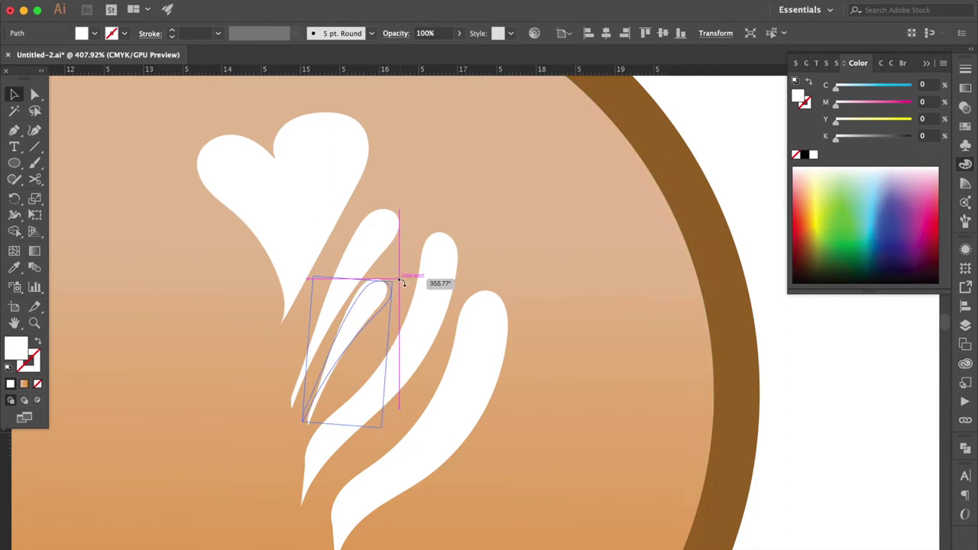
Step: Reposition the S-shaped leaf and make it smaller and narrower
drag(422, 344, 449, 393)
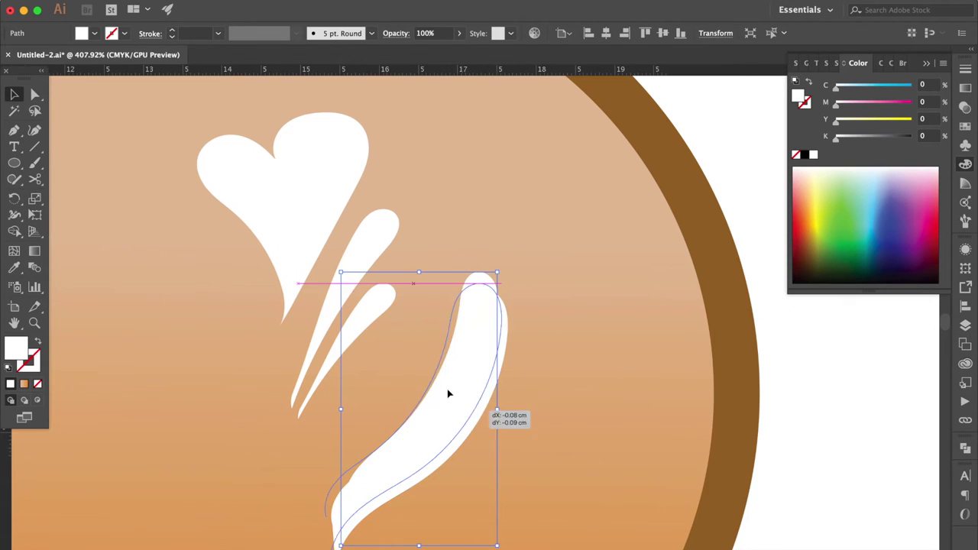
mouse_move(449, 393)
mouse_down()
mouse_move(387, 375)
mouse_move(460, 247)
mouse_up()
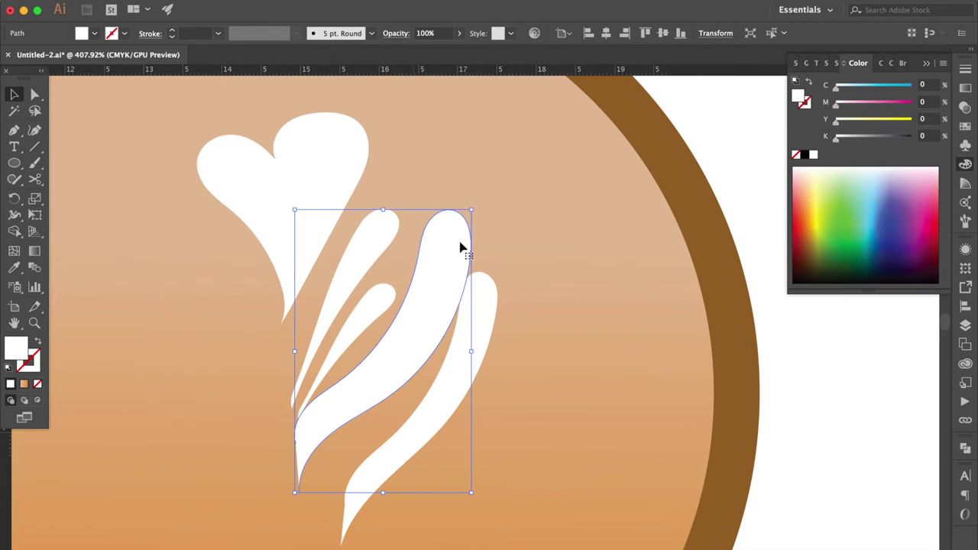
drag(471, 209, 459, 236)
drag(462, 362, 449, 362)
drag(421, 312, 421, 320)
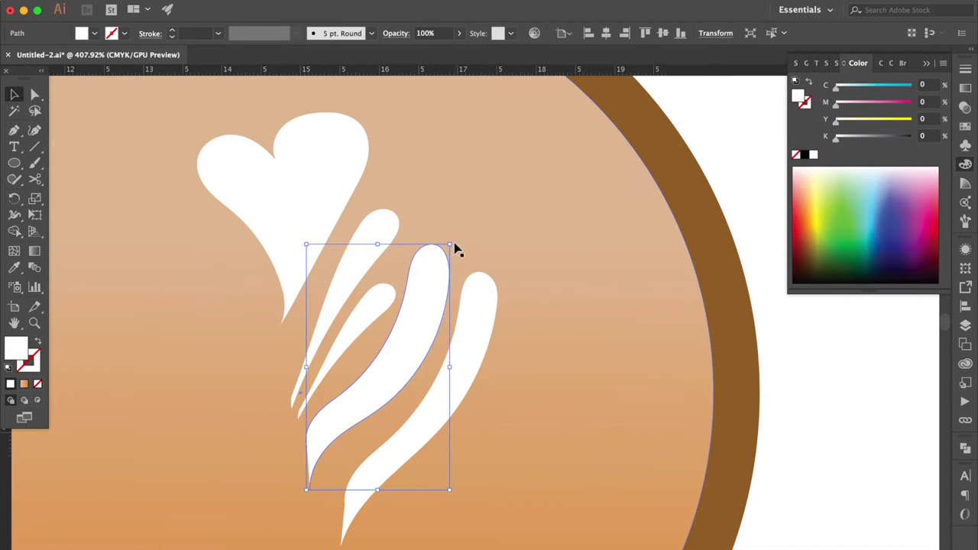
Step: Remove extra anchors on the middle leaf's lower end and smooth its tail into a point
click(13, 132)
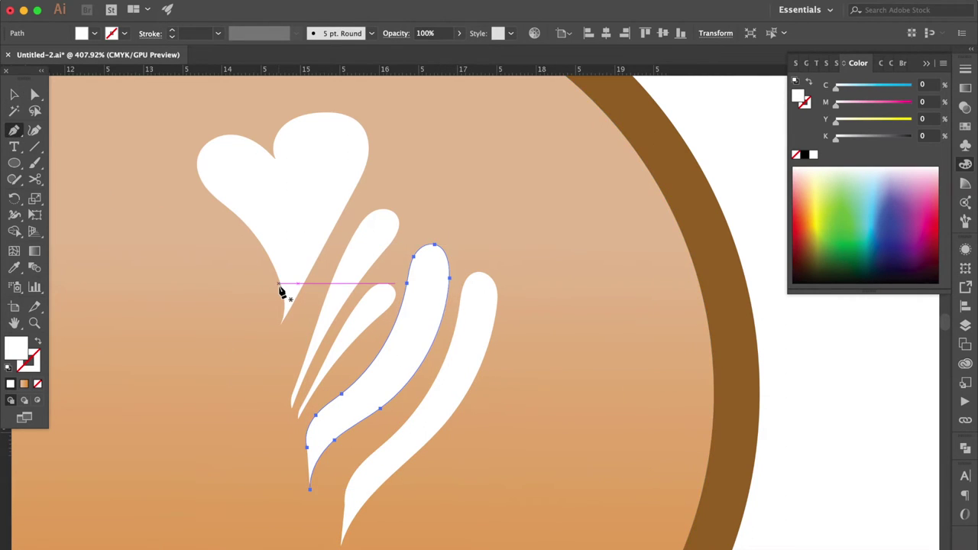
scroll(280, 288, down, 5)
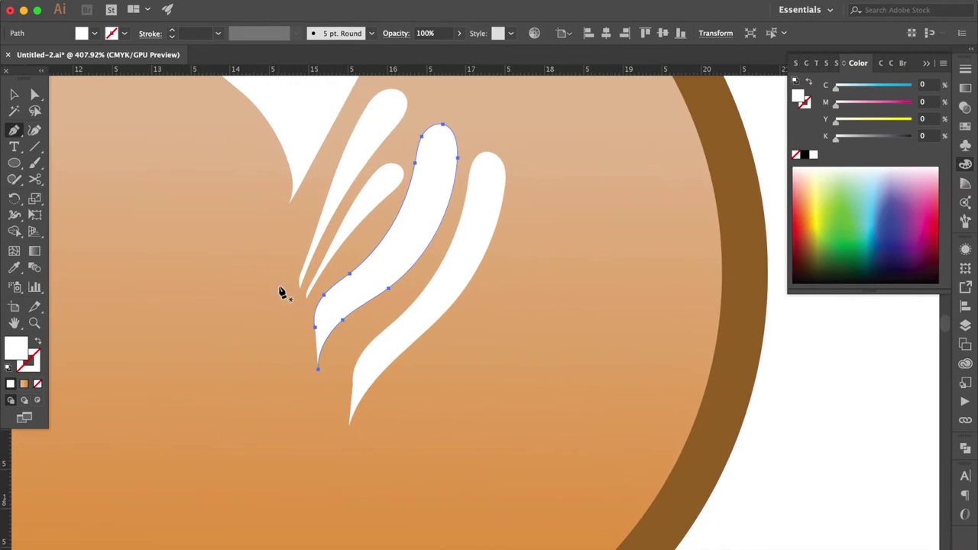
click(315, 328)
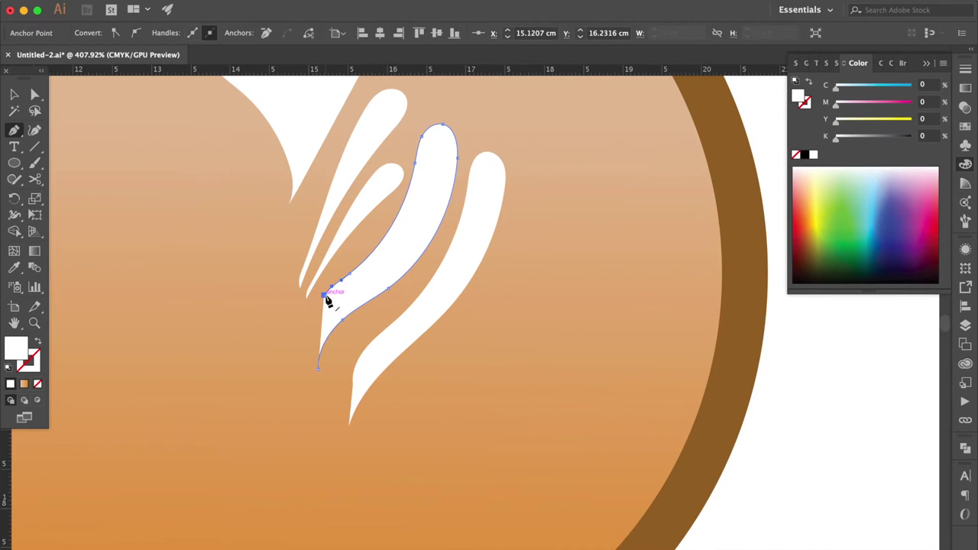
click(324, 296)
mouse_move(349, 274)
mouse_down()
mouse_move(309, 363)
mouse_move(311, 411)
mouse_up()
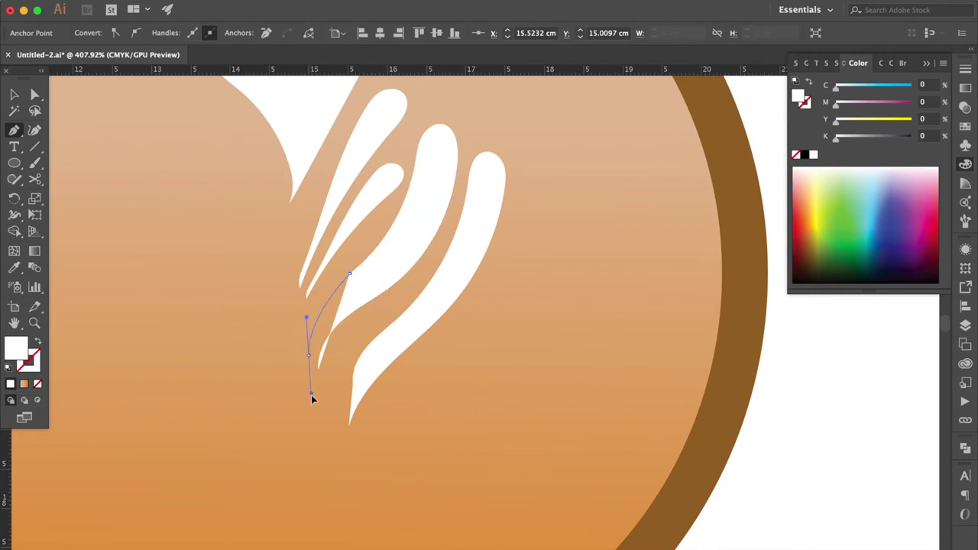
mouse_move(310, 362)
mouse_down()
mouse_move(323, 406)
mouse_move(318, 370)
mouse_up()
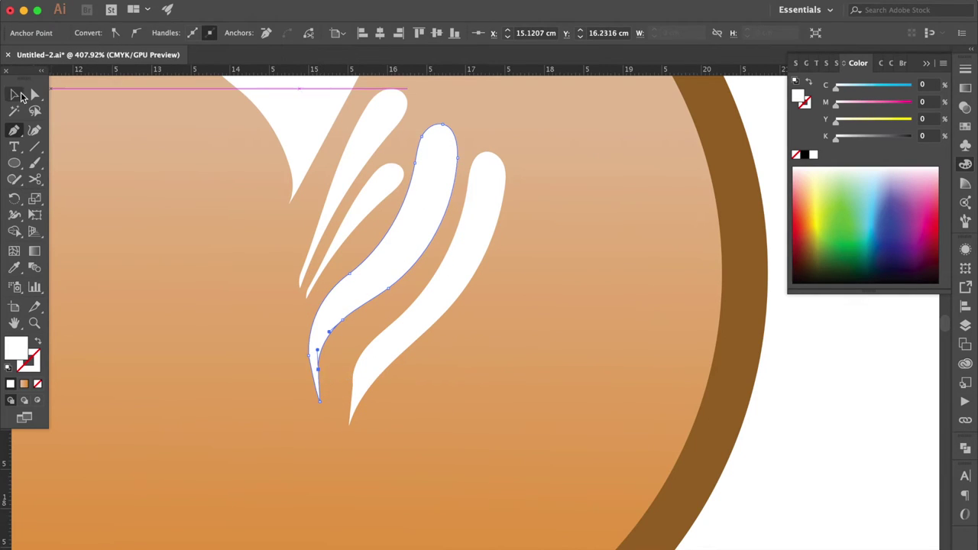
Step: Nudge the middle S-shaped leaf up slightly and rotate it a few degrees clockwise
click(15, 94)
drag(419, 221, 419, 217)
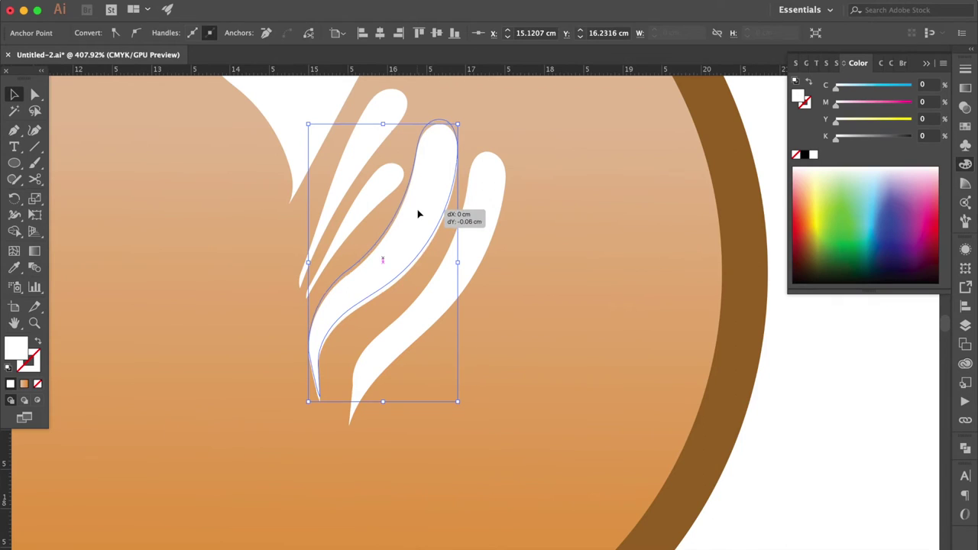
drag(464, 115, 470, 120)
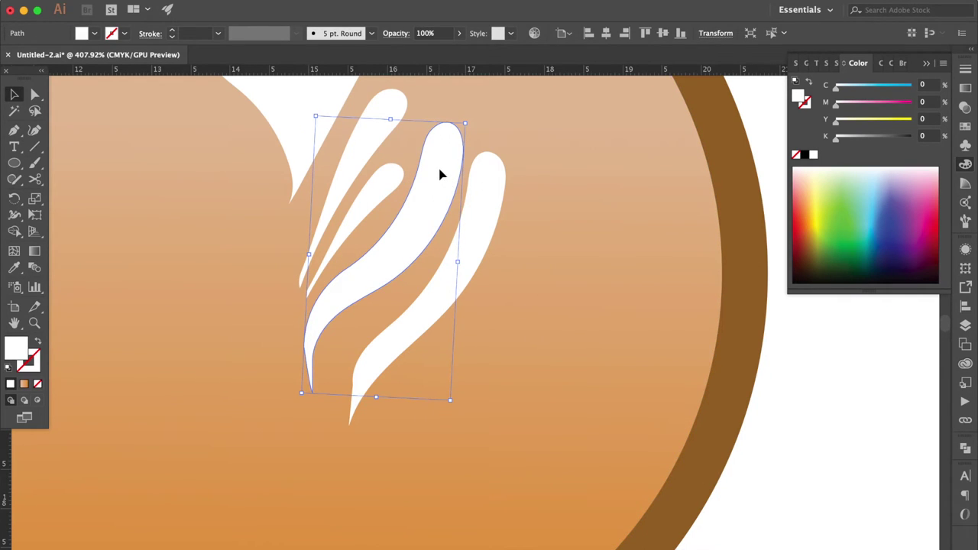
Step: Reshape the rightmost leaf's lower tail into a smooth, tapered curve ending in a point
click(471, 224)
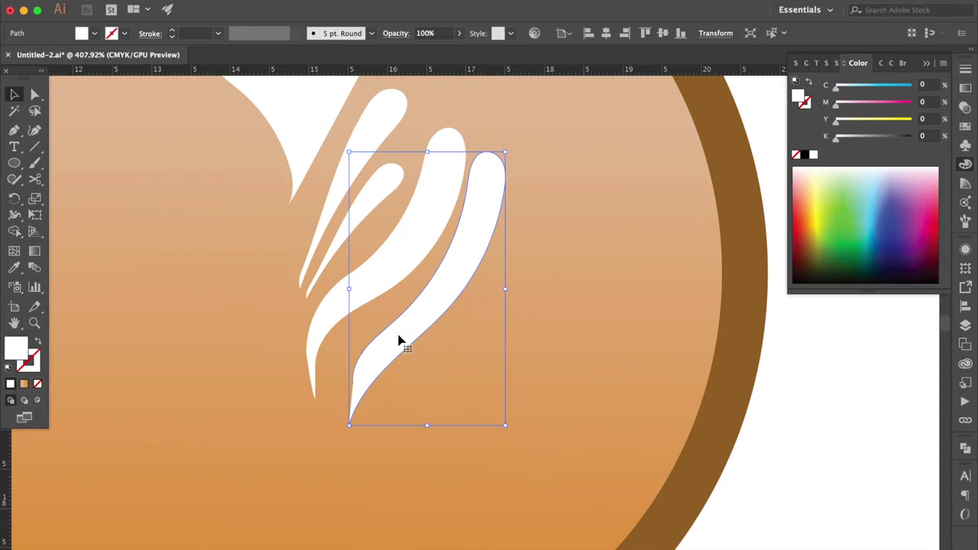
click(12, 132)
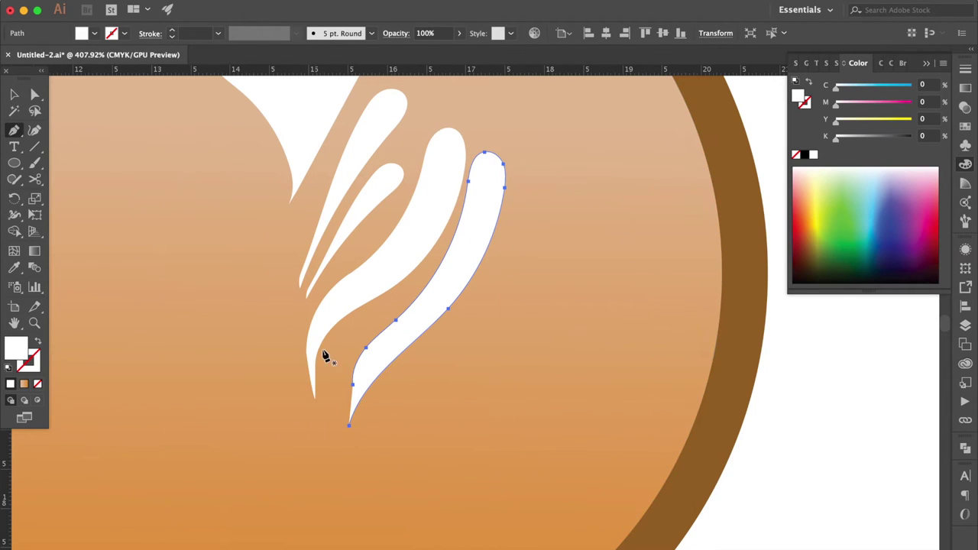
click(353, 384)
click(366, 347)
mouse_move(348, 451)
mouse_down()
mouse_move(380, 508)
mouse_move(372, 498)
mouse_up()
click(350, 451)
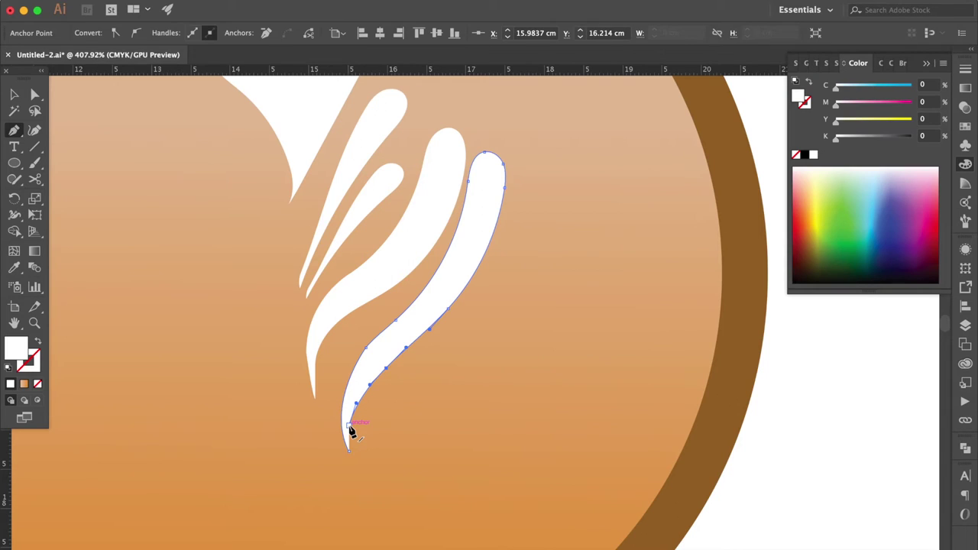
click(352, 432)
click(349, 453)
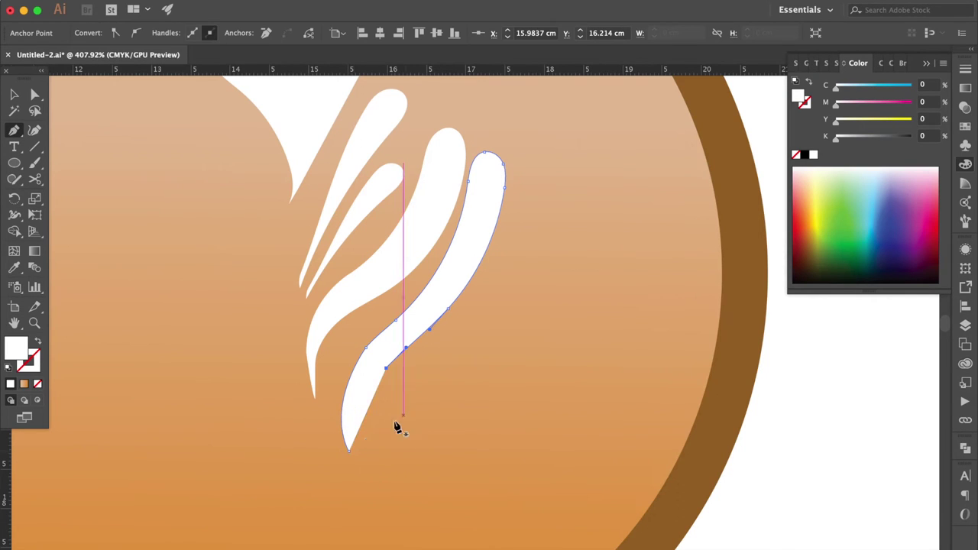
mouse_move(349, 452)
mouse_down()
mouse_move(388, 372)
mouse_move(427, 340)
mouse_up()
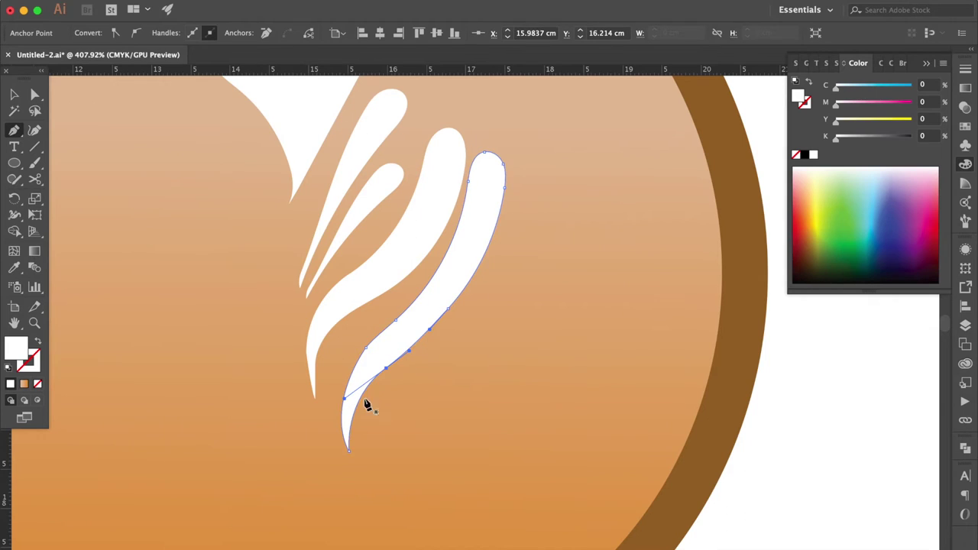
click(14, 96)
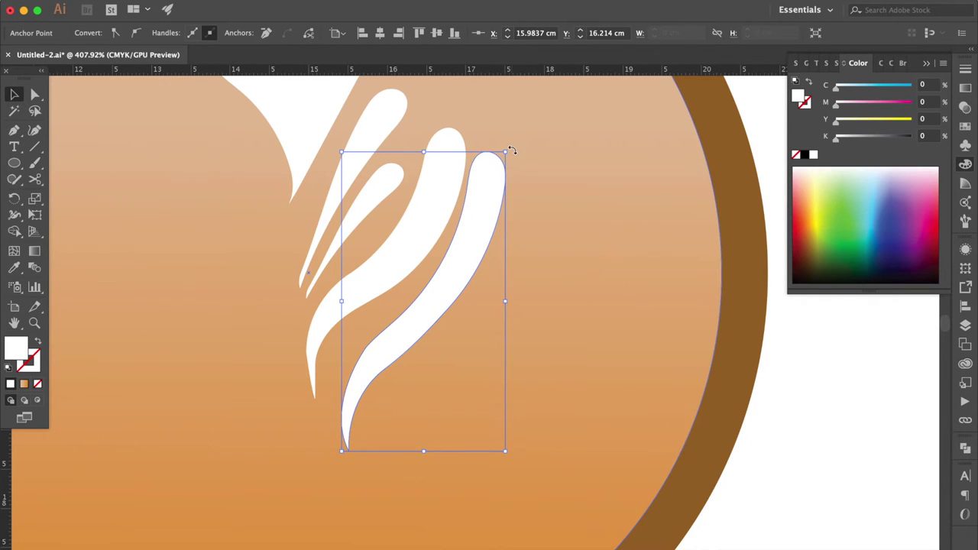
Step: Rotate, shrink and move the right leaf lower so it forms a new bottom petal
drag(512, 151, 535, 165)
drag(482, 236, 503, 258)
drag(540, 185, 493, 262)
drag(489, 303, 505, 309)
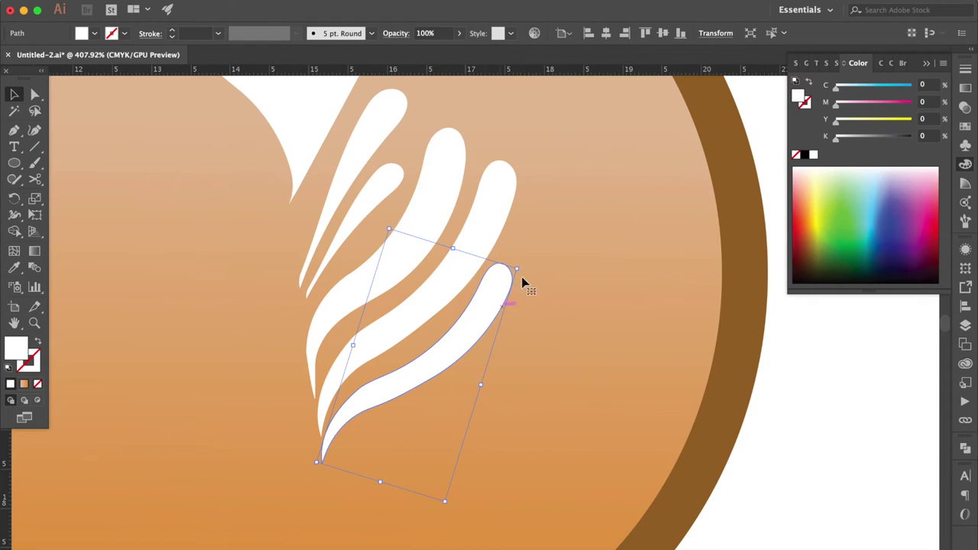
drag(467, 333, 467, 381)
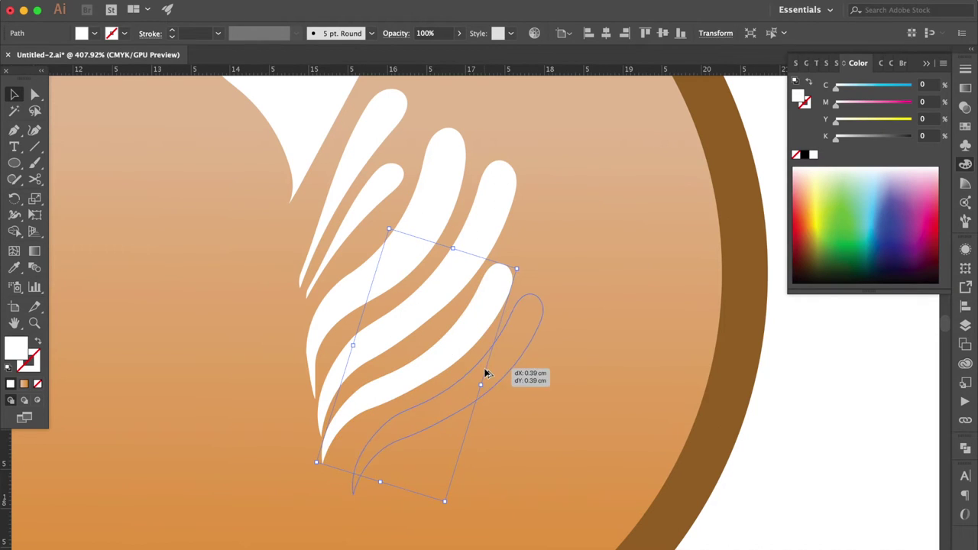
Step: Widen and rescale the lowest petal, then tilt it slightly clockwise
drag(480, 433, 498, 438)
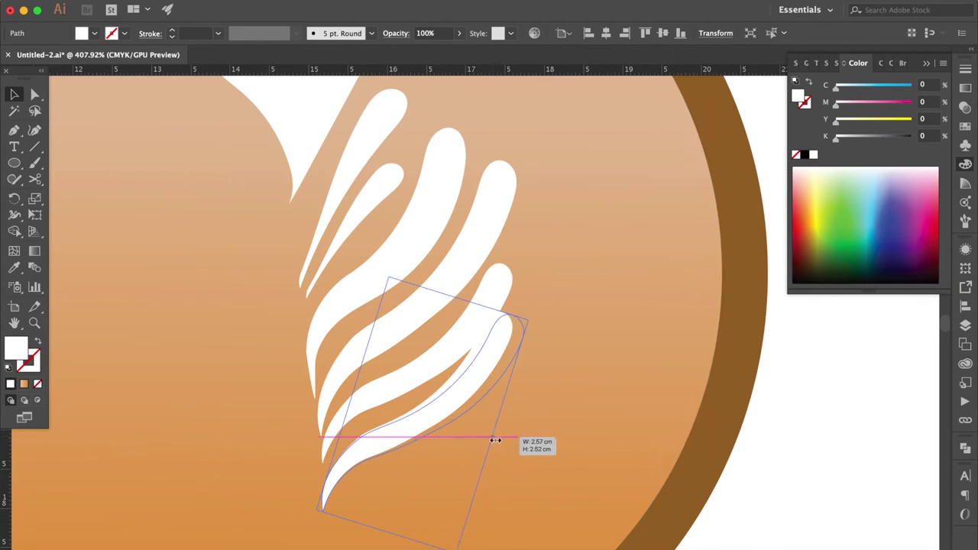
drag(317, 510, 320, 489)
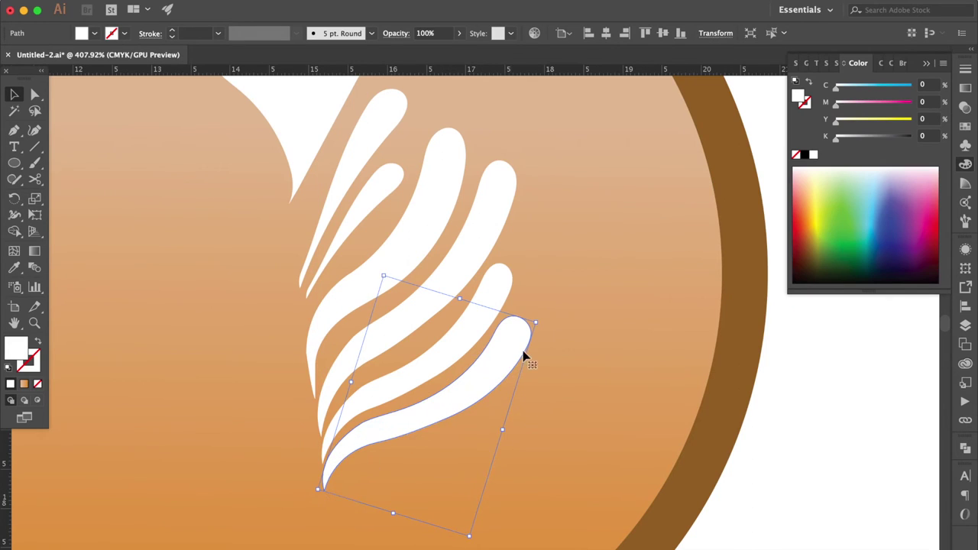
drag(540, 322, 544, 328)
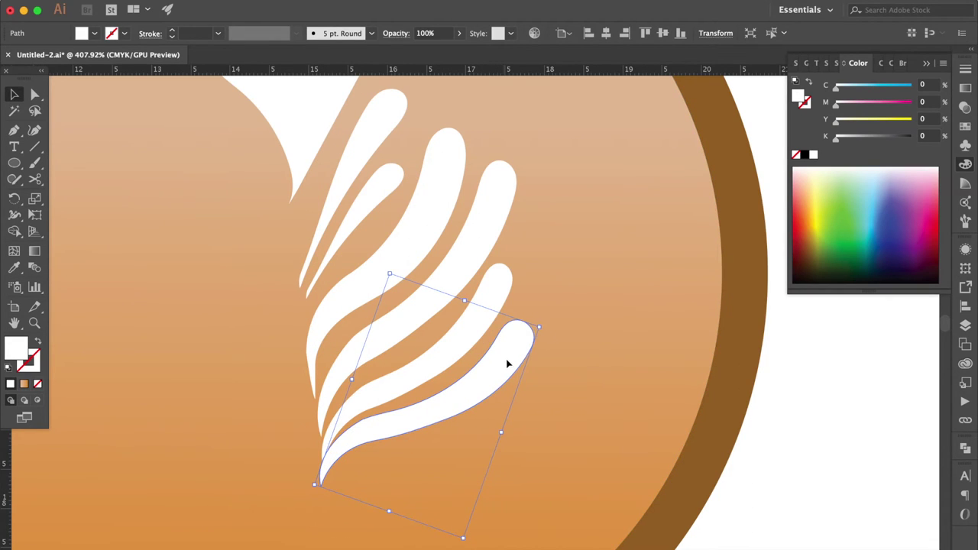
scroll(507, 364, down, 2)
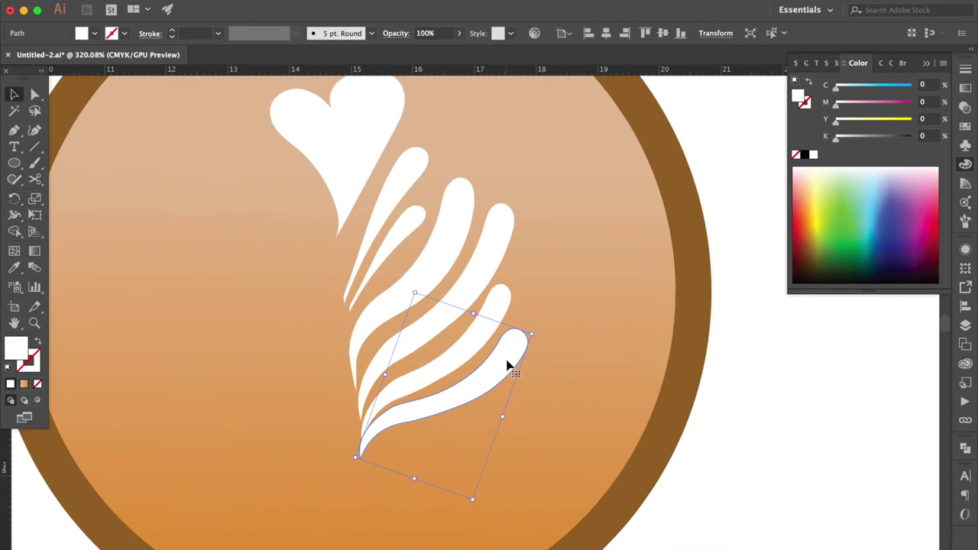
click(34, 164)
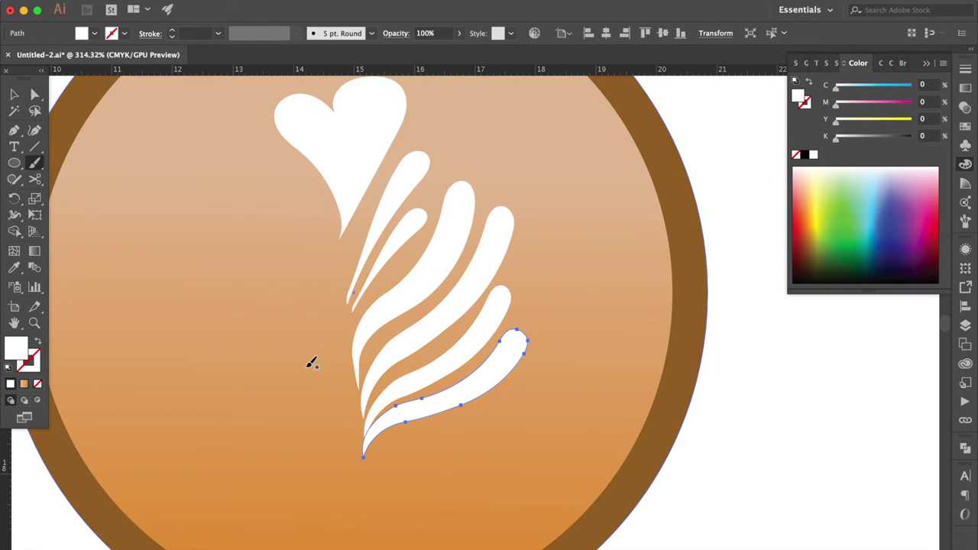
Step: Paint a long curve up the right of the petals and make it a white-filled shape
key(ctrl+shift+a)
mouse_move(369, 480)
mouse_down()
mouse_move(553, 300)
mouse_move(551, 199)
mouse_move(574, 247)
mouse_move(576, 334)
mouse_move(526, 426)
mouse_move(416, 489)
mouse_move(375, 537)
mouse_up()
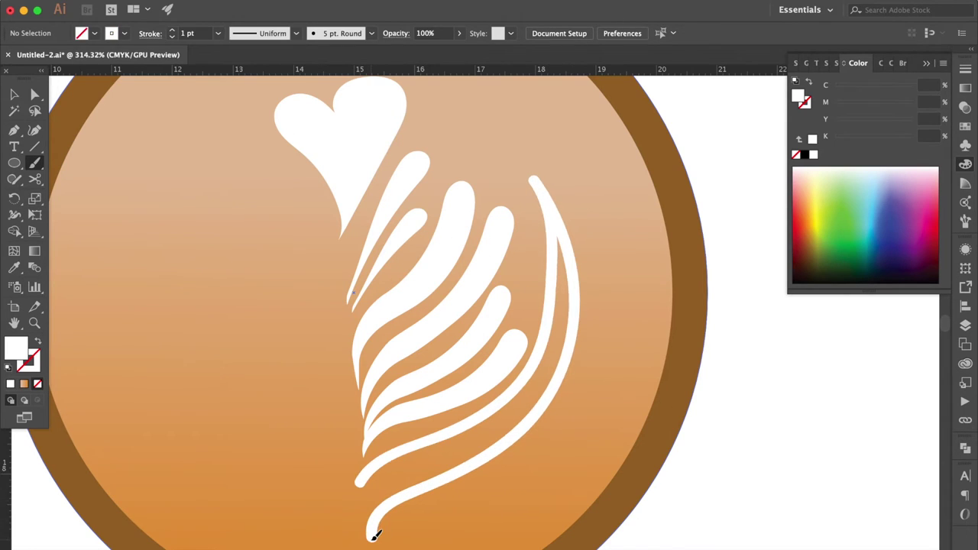
click(14, 94)
click(427, 483)
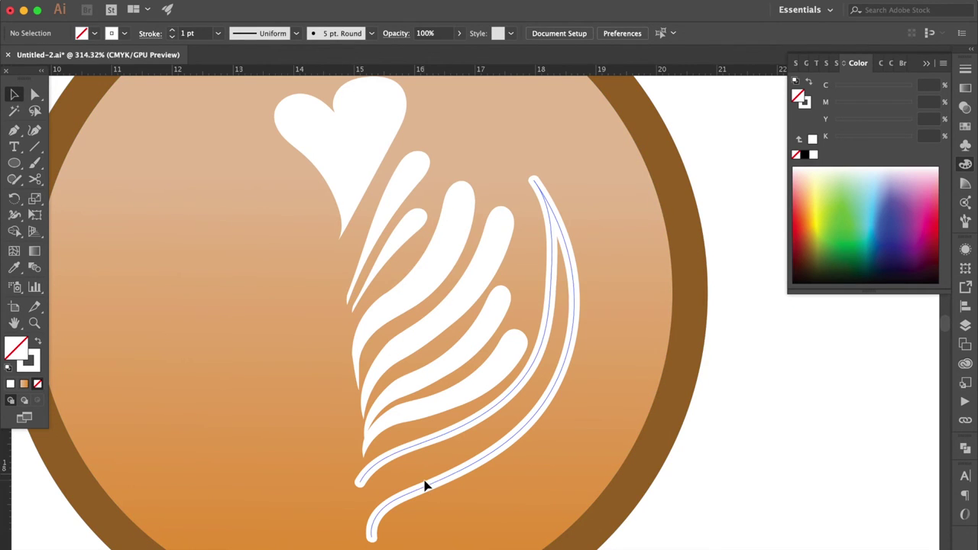
click(38, 345)
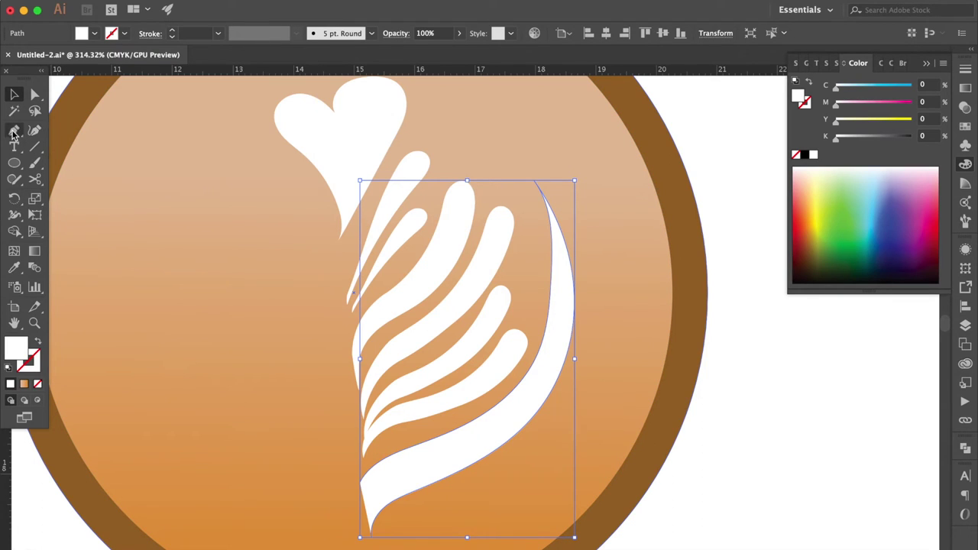
Step: Extend the crescent down to a new base point and join it to the outline
click(14, 132)
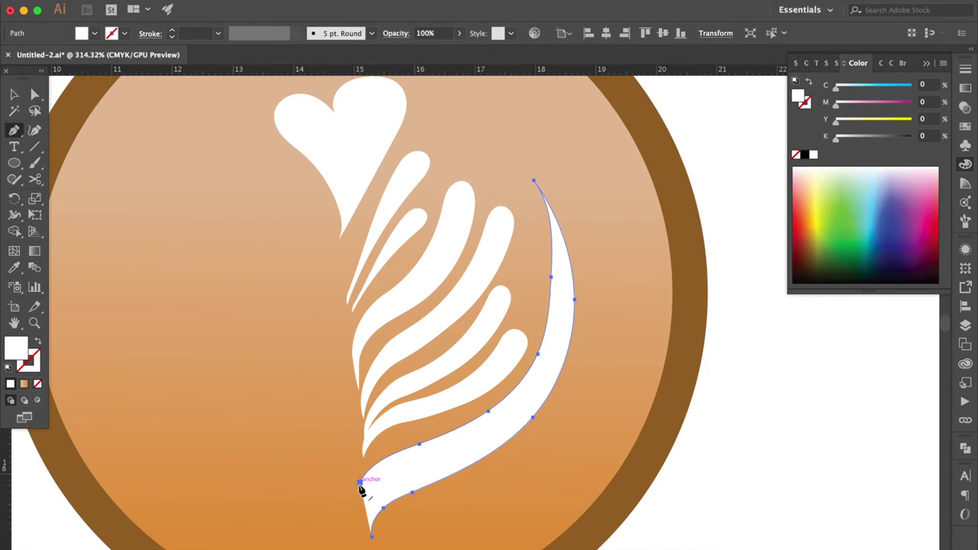
scroll(362, 489, down, 2)
drag(366, 529, 374, 546)
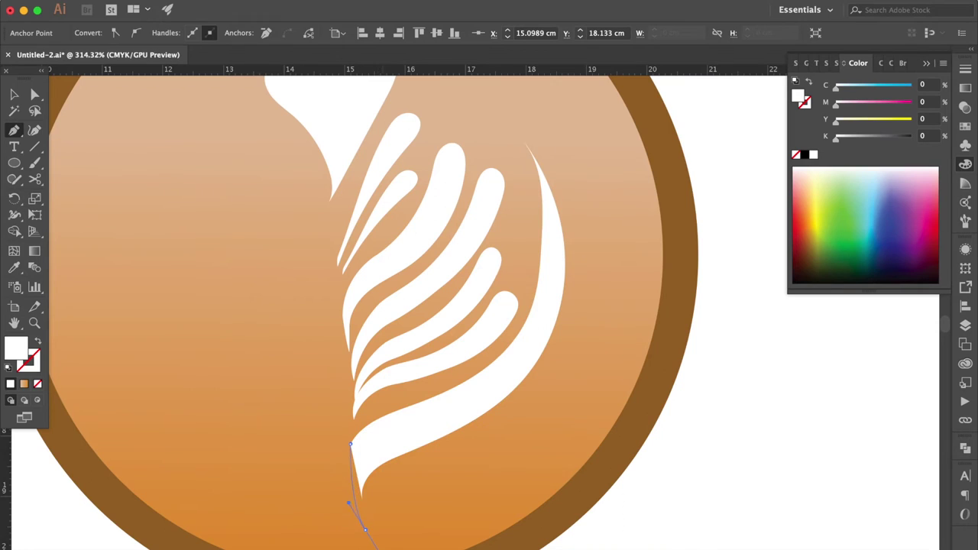
click(362, 497)
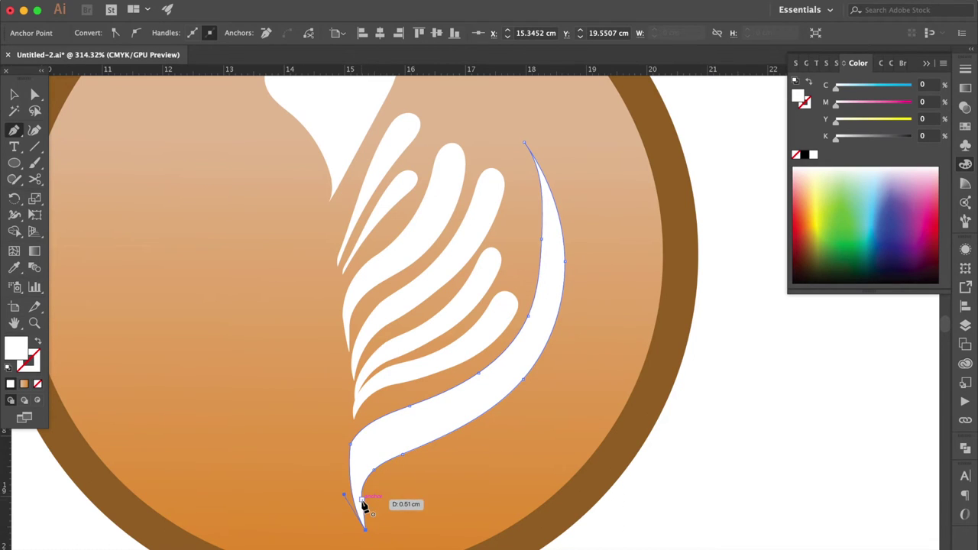
Step: Tilt the white crescent slightly clockwise, then clear the selection
click(14, 94)
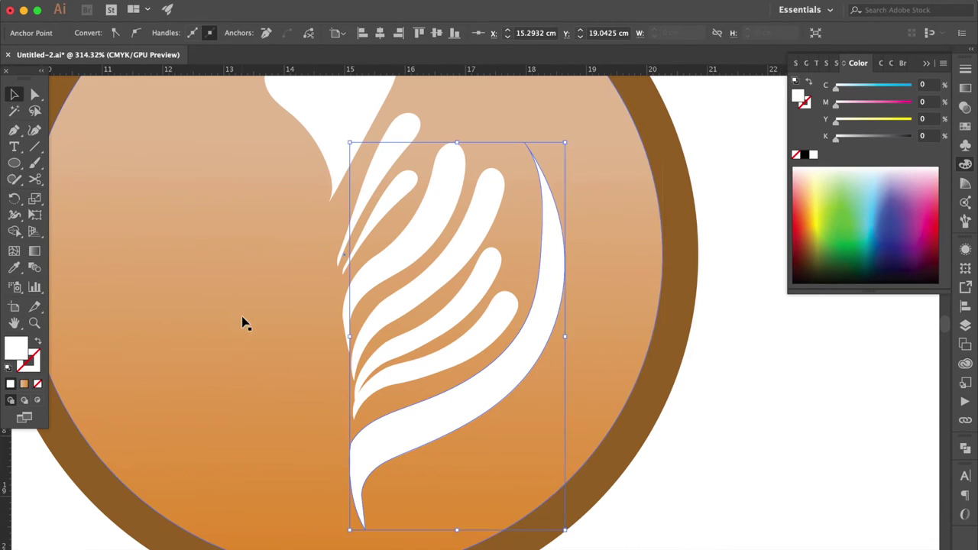
click(471, 416)
click(527, 336)
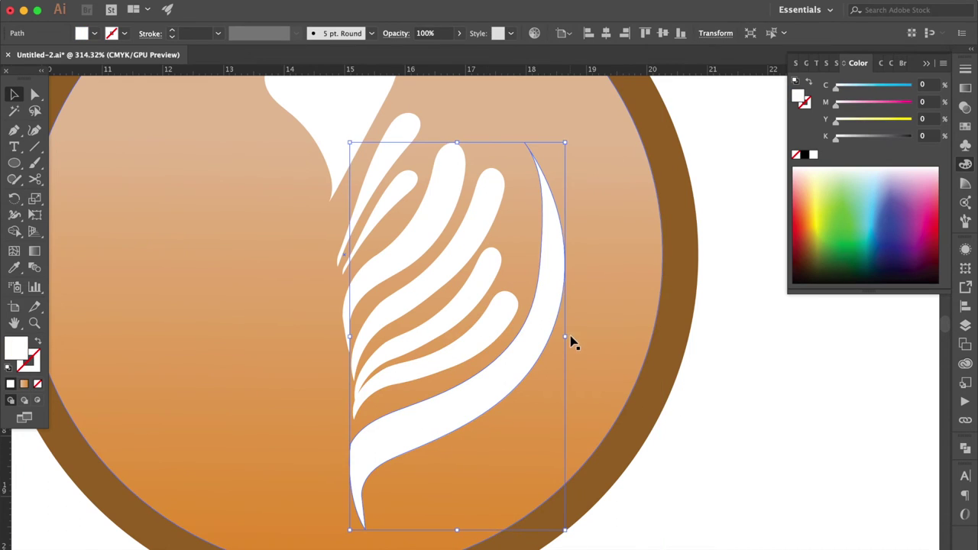
drag(570, 332, 509, 372)
scroll(509, 372, down, 3)
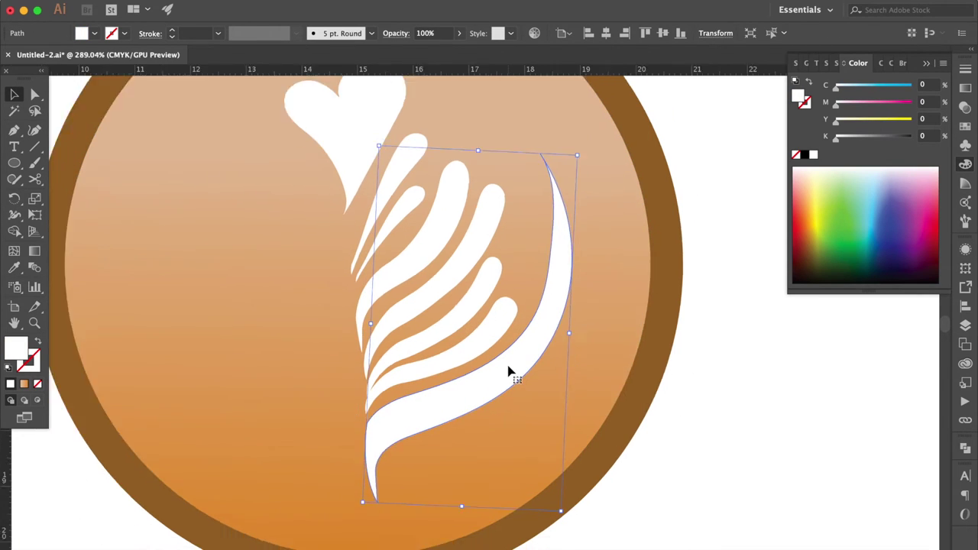
click(641, 242)
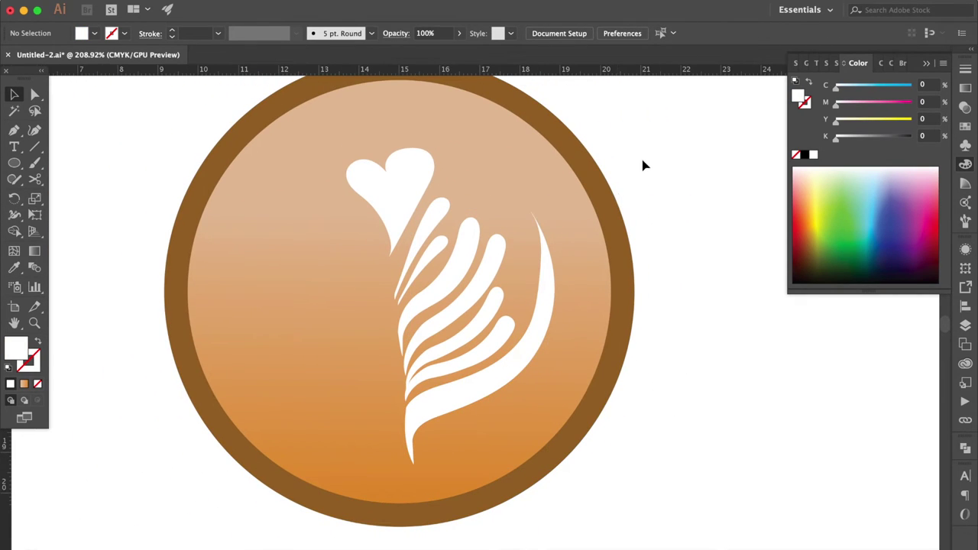
drag(642, 160, 560, 188)
key(super+shift+a)
Step: Reflect a copy of the right rosetta half across the vertical axis
mouse_move(431, 221)
mouse_down()
mouse_move(416, 240)
mouse_move(355, 263)
mouse_up()
right_click(356, 262)
mouse_move(420, 462)
click(543, 502)
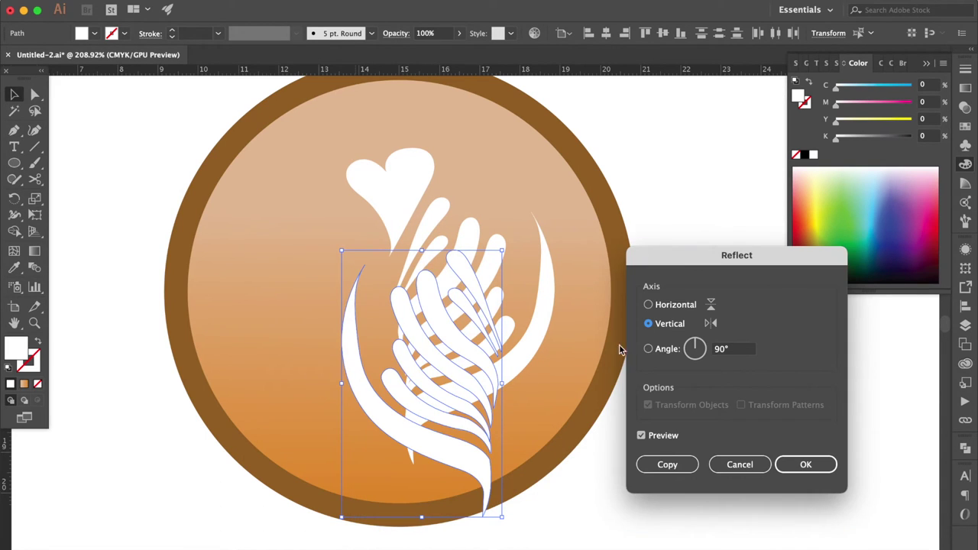
click(802, 464)
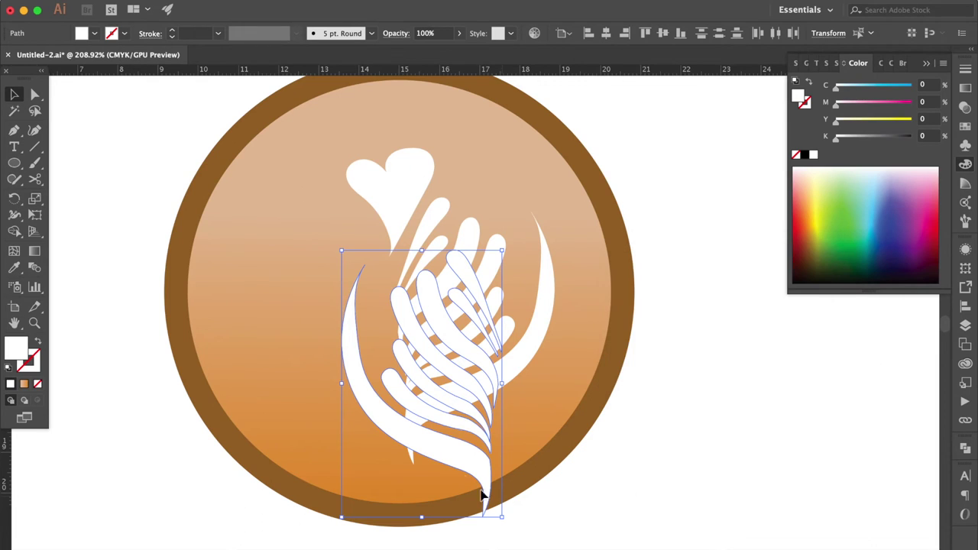
Step: Move the mirrored half left, tilt it outward and align its stem with the original
drag(476, 474, 358, 436)
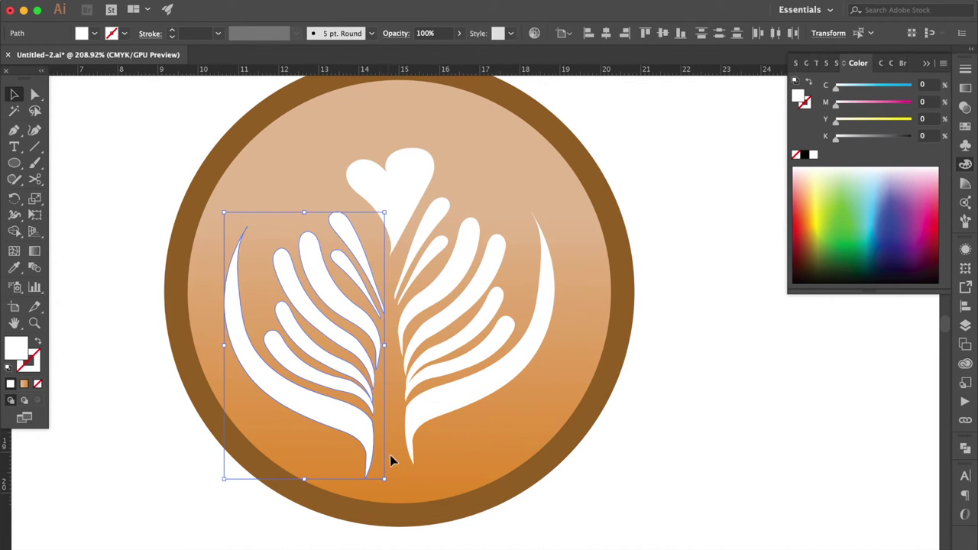
drag(392, 476, 415, 463)
drag(366, 416, 379, 416)
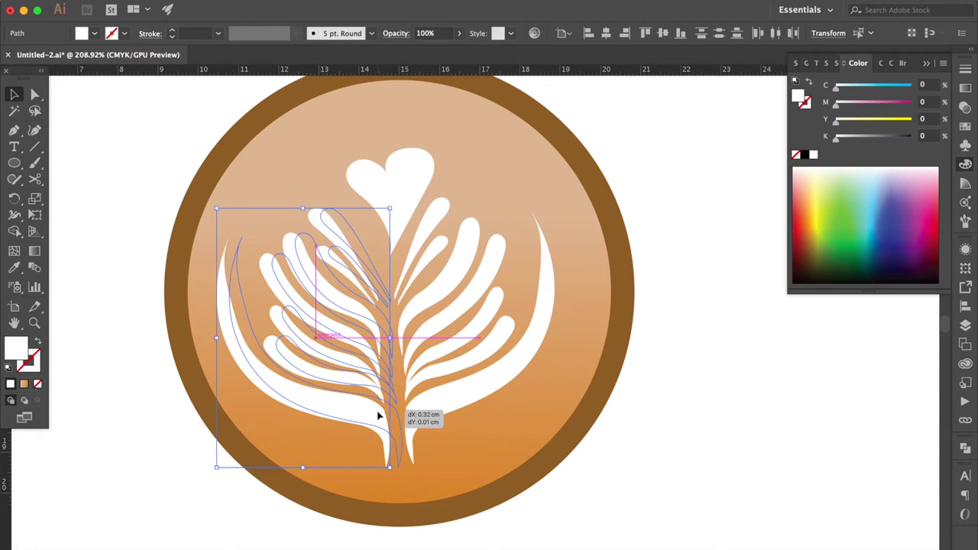
click(128, 155)
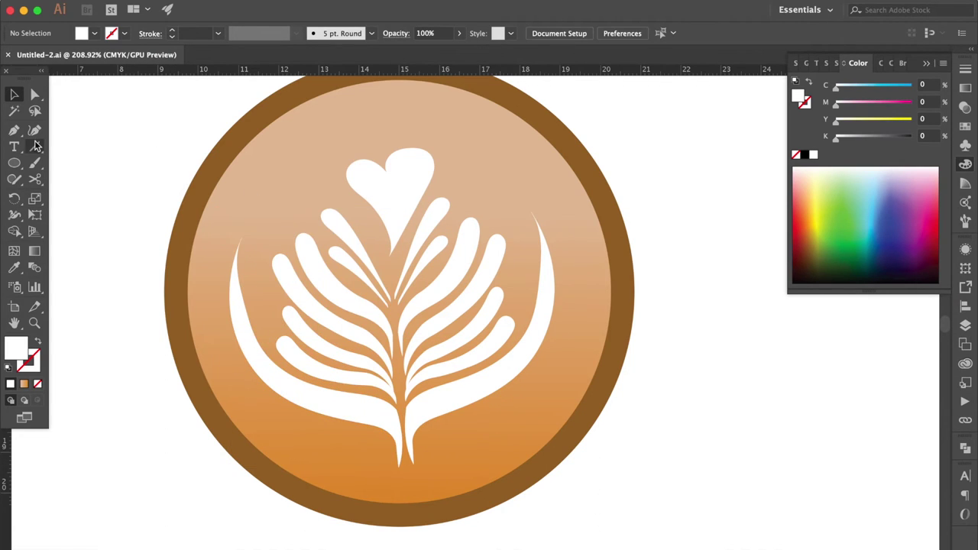
click(35, 163)
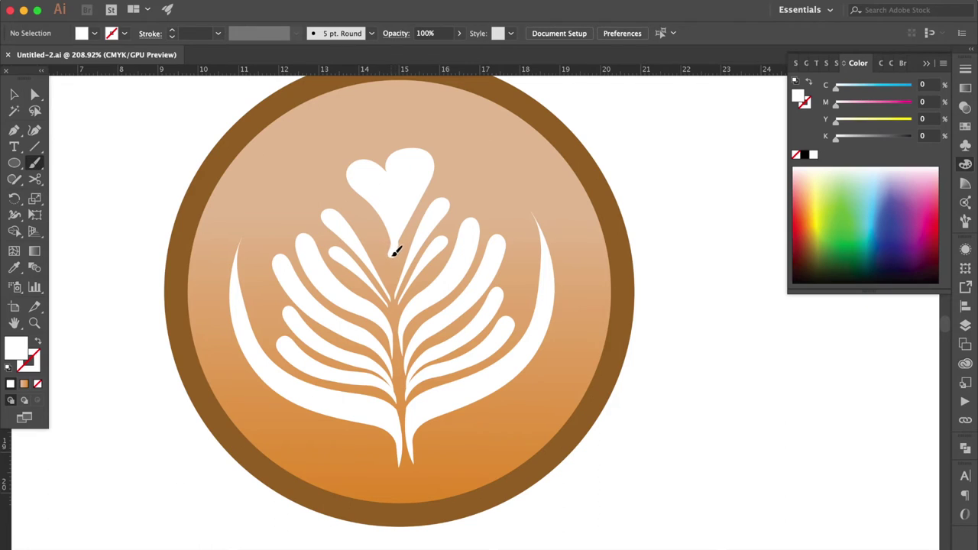
Step: Paint a white stroke from the heart down the rosetta's centre
drag(392, 301, 397, 388)
drag(409, 461, 409, 479)
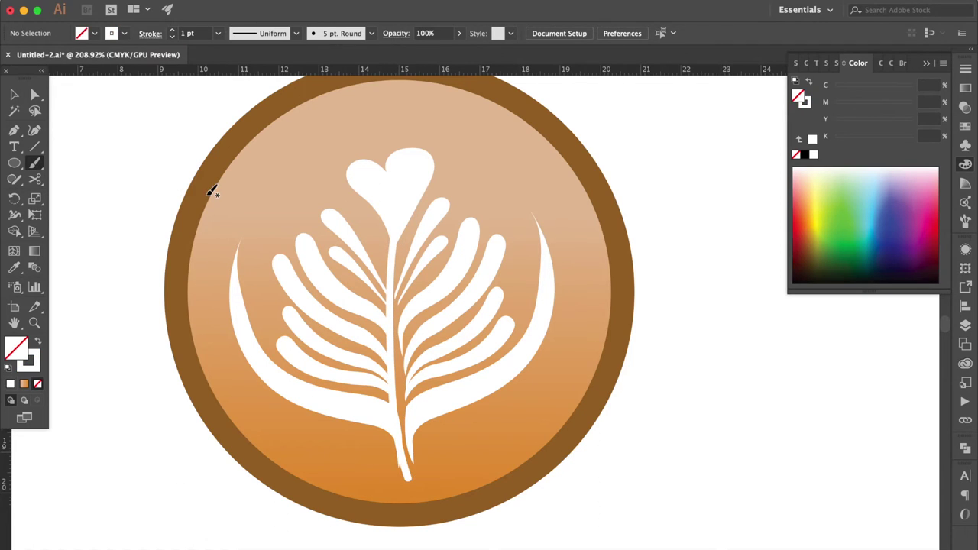
click(13, 94)
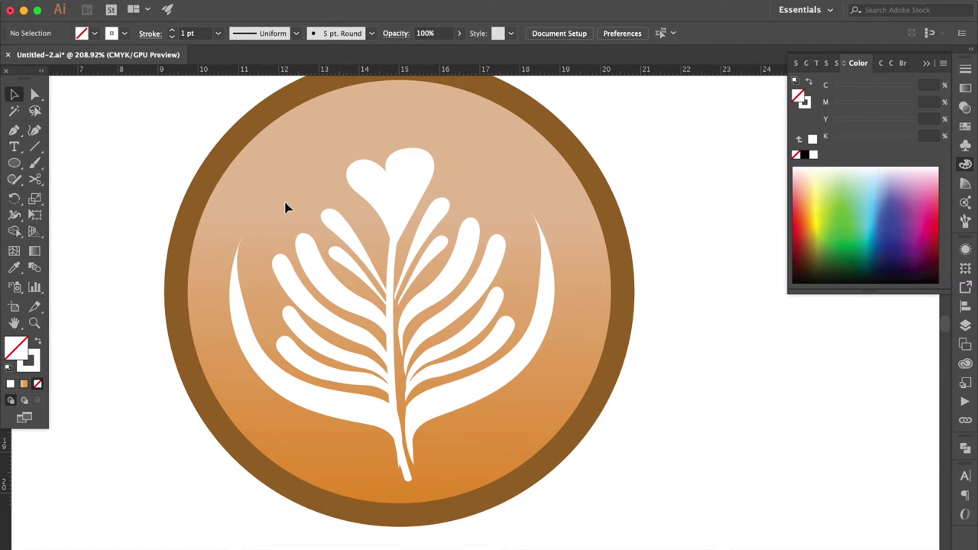
click(393, 263)
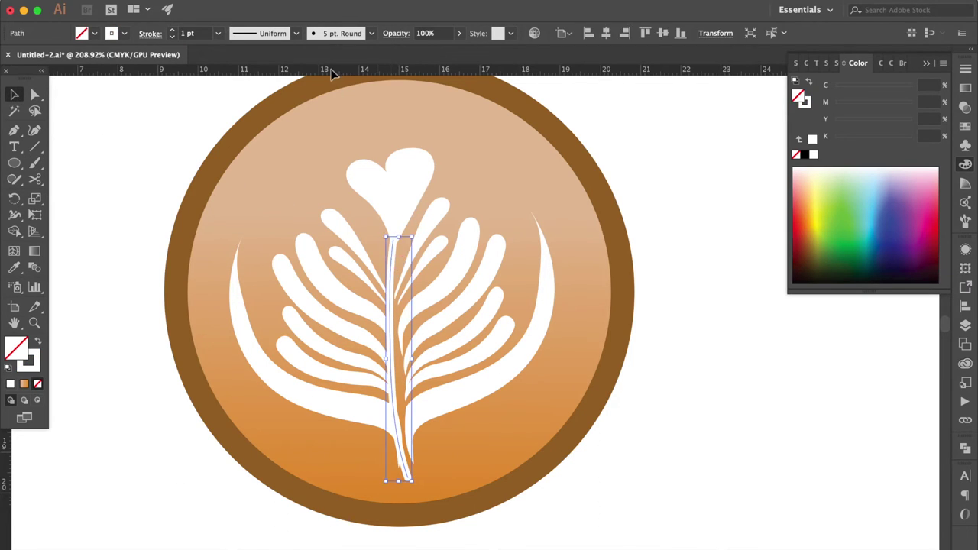
Step: Give the stem Width Profile 1, the Basic brush and 5 pt weight, then select the rosetta
click(298, 33)
click(267, 79)
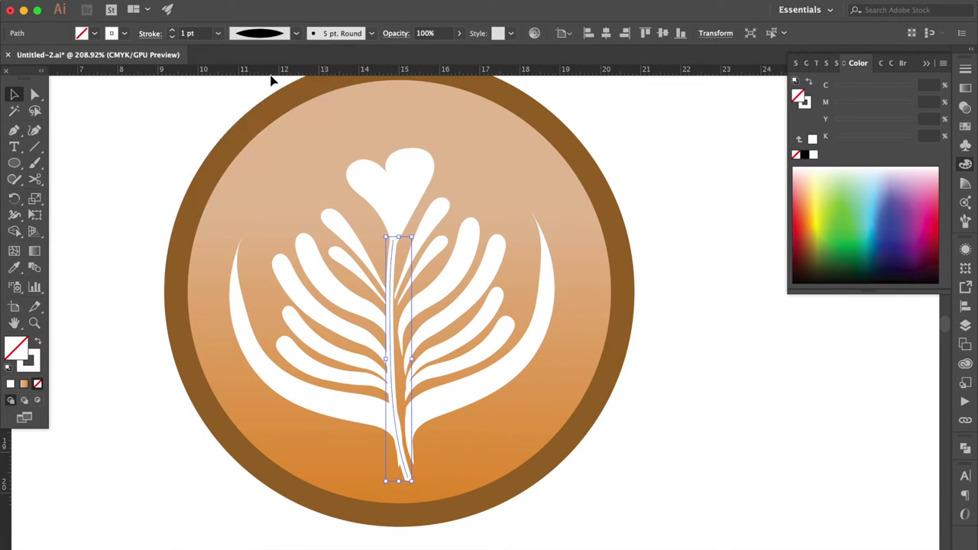
click(372, 34)
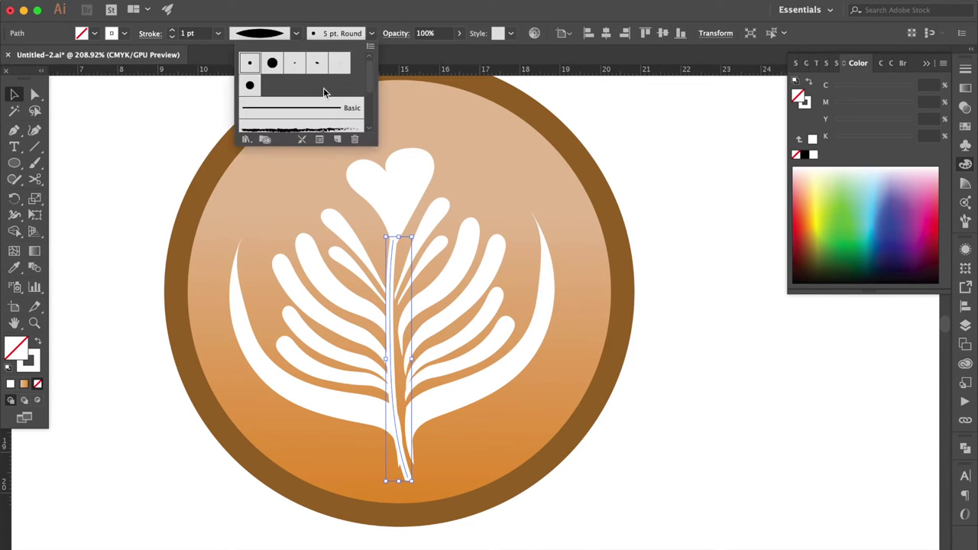
click(324, 113)
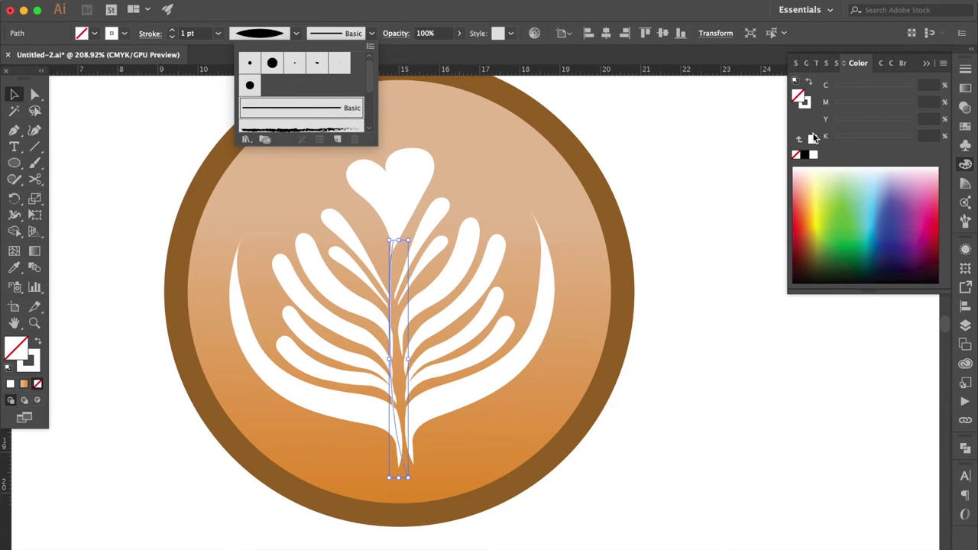
click(965, 69)
click(894, 84)
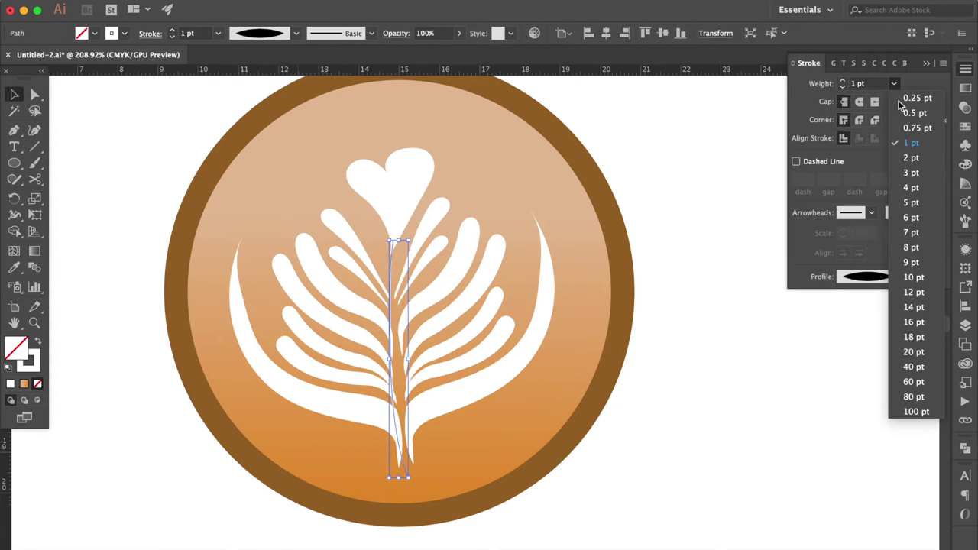
click(905, 256)
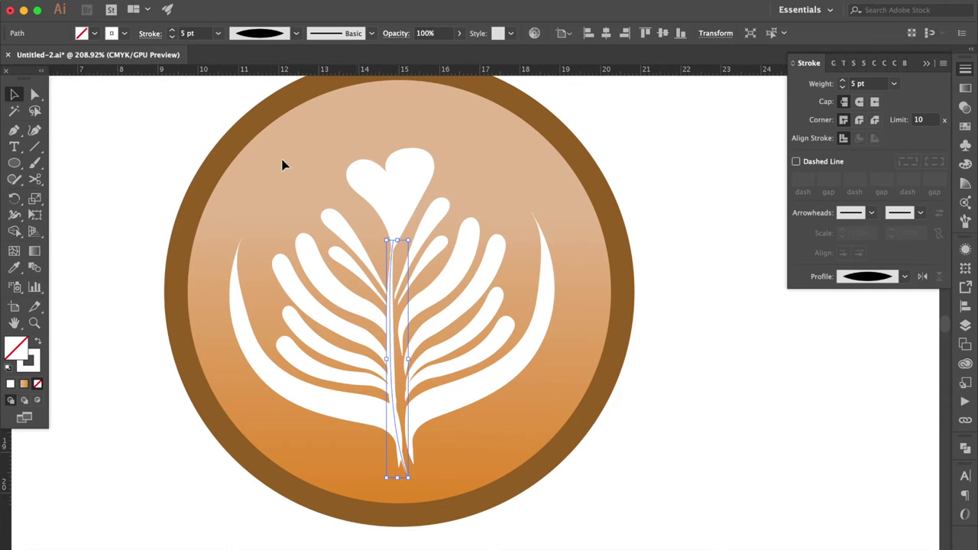
click(266, 178)
drag(479, 442, 479, 441)
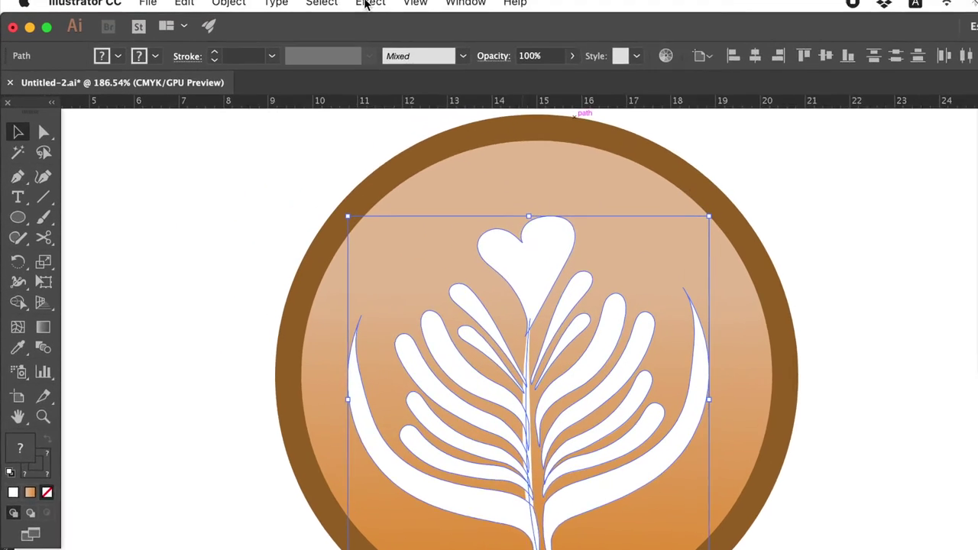
Step: Apply a Gaussian Blur with 6-pixel radius to the selected rosetta and heart
click(436, 12)
mouse_move(442, 447)
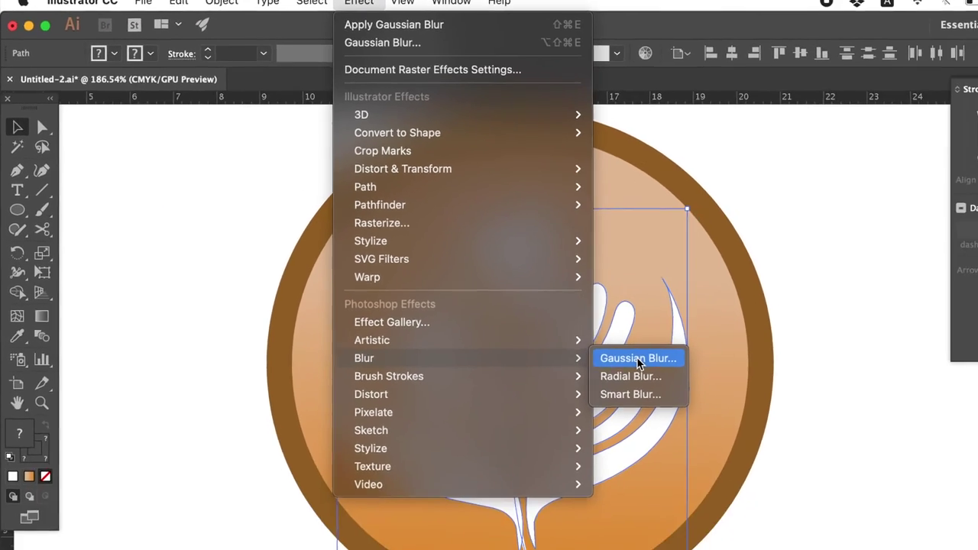
click(777, 447)
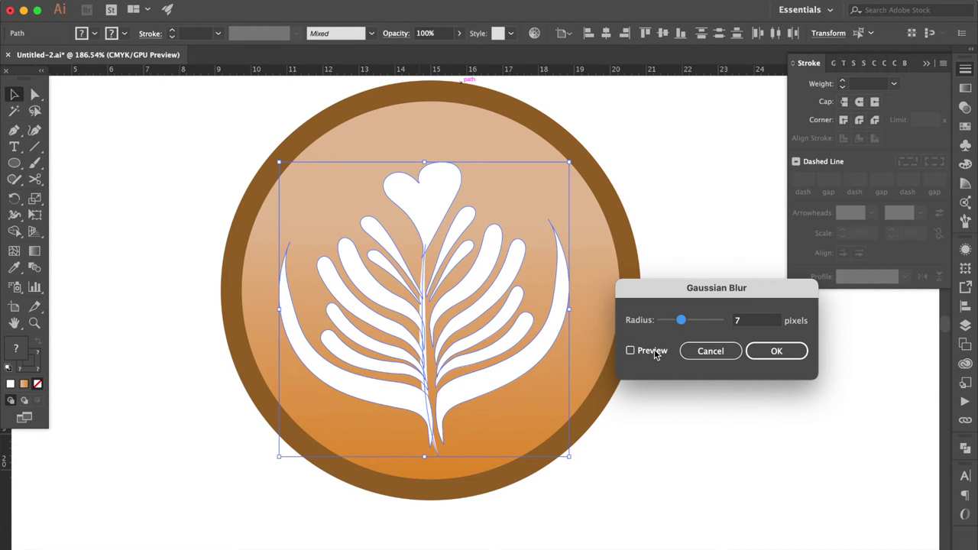
key(p)
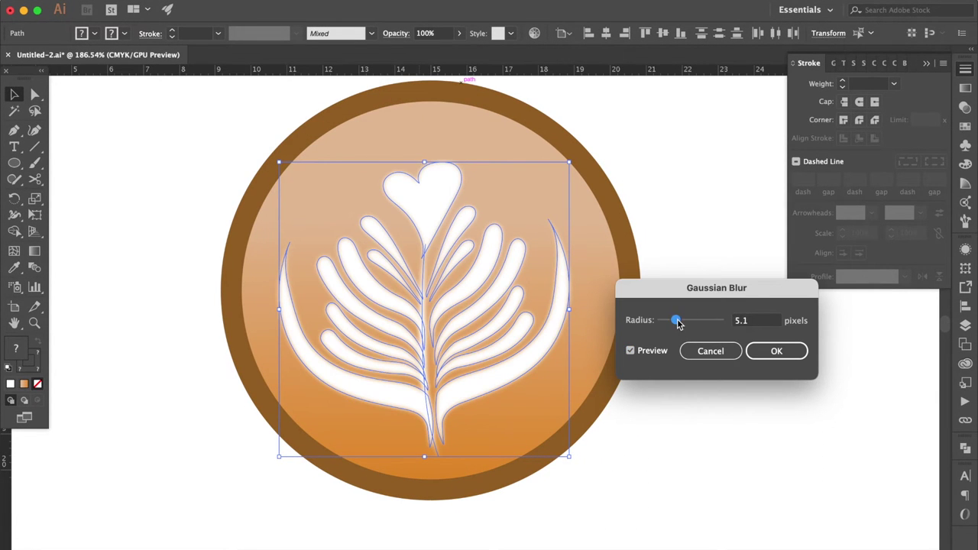
key(Tab)
text(6)
key(Return)
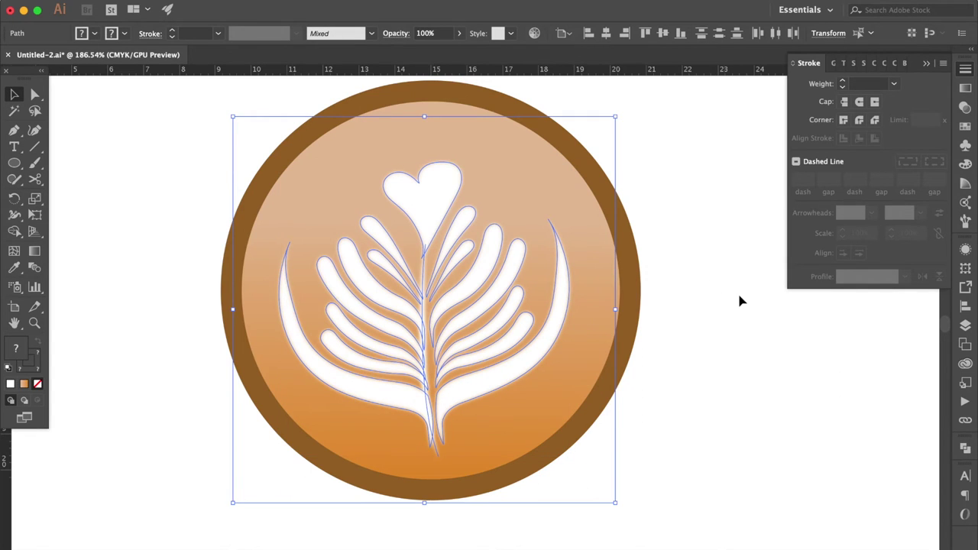
click(742, 299)
scroll(489, 317, up, 2)
scroll(489, 317, up, 1)
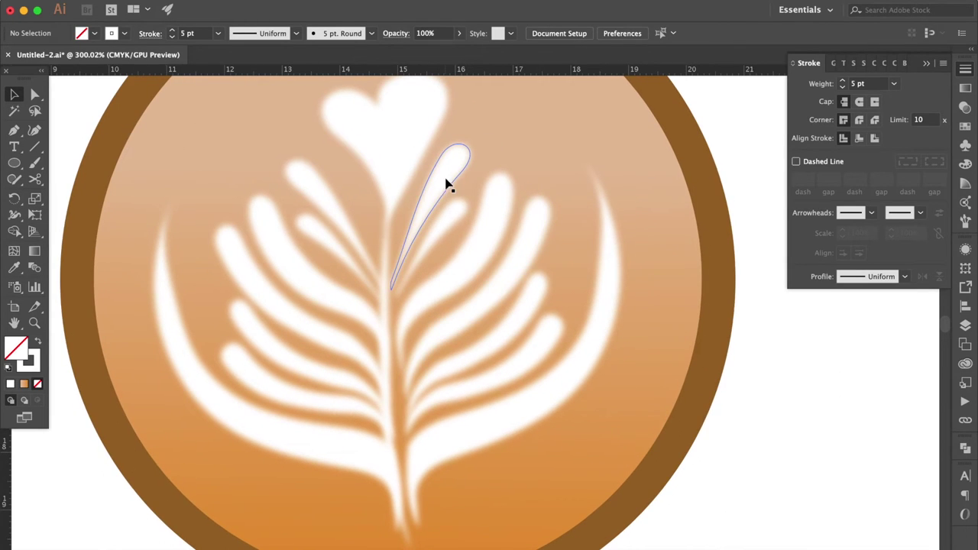
Step: Move, copy and rotate the small side leaf into its new position
mouse_move(456, 177)
mouse_down()
mouse_move(469, 262)
mouse_move(438, 225)
mouse_up()
drag(518, 264, 504, 434)
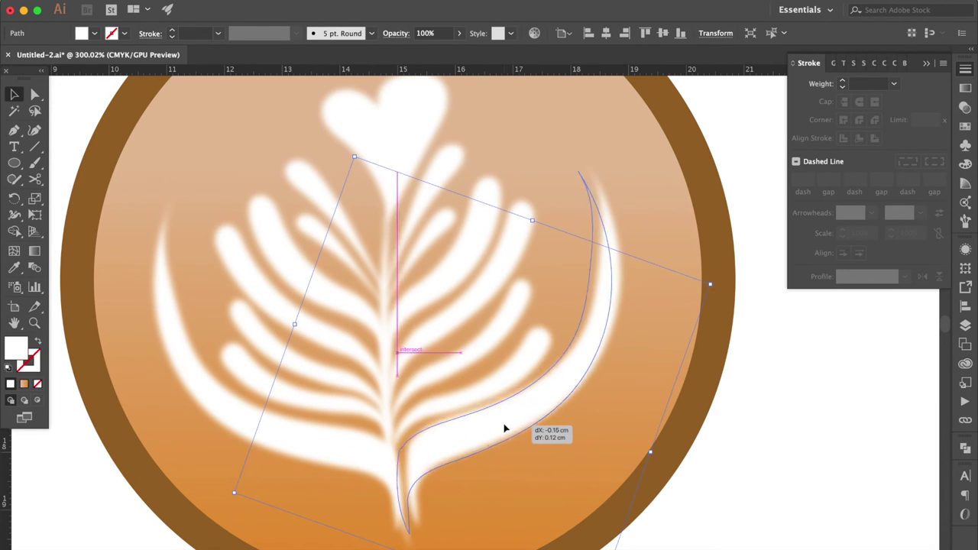
click(500, 334)
drag(689, 231, 672, 249)
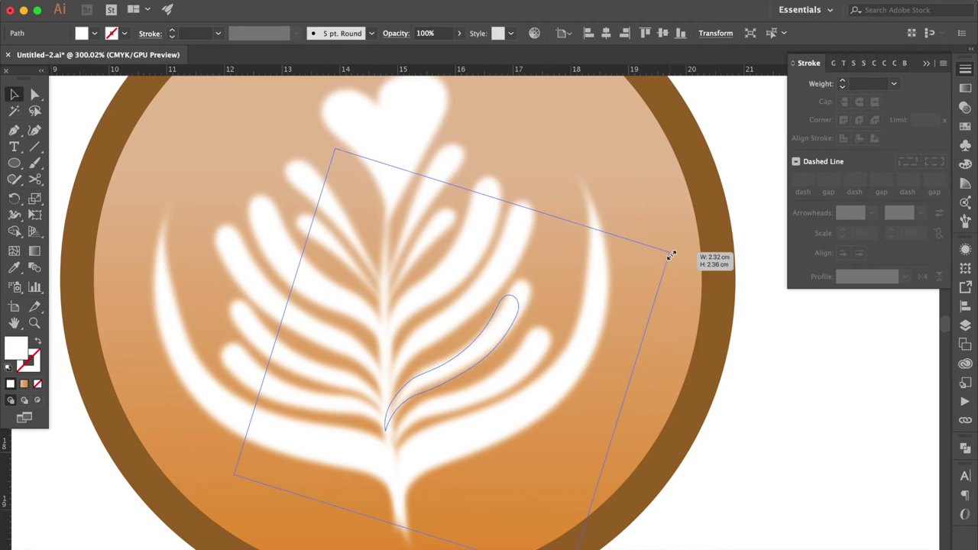
drag(284, 312, 726, 430)
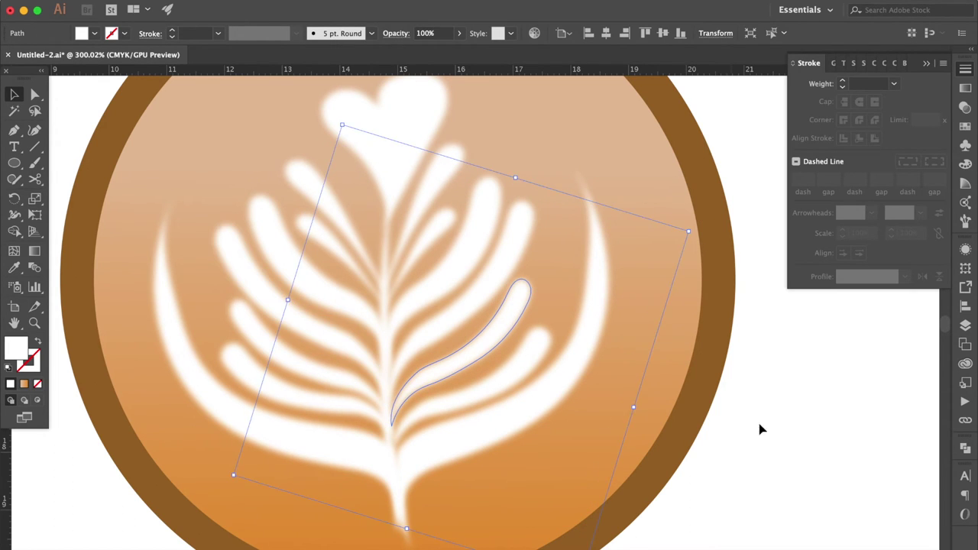
Step: Reshape the left and right crescent leaves and shift the right one slightly
mouse_move(323, 190)
mouse_down()
mouse_move(292, 323)
mouse_move(642, 378)
mouse_up()
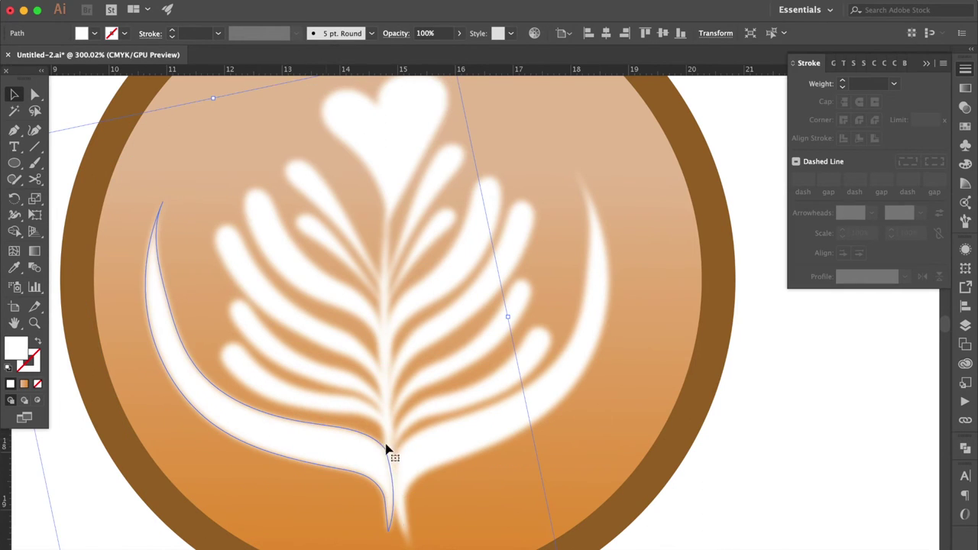
drag(701, 361, 718, 377)
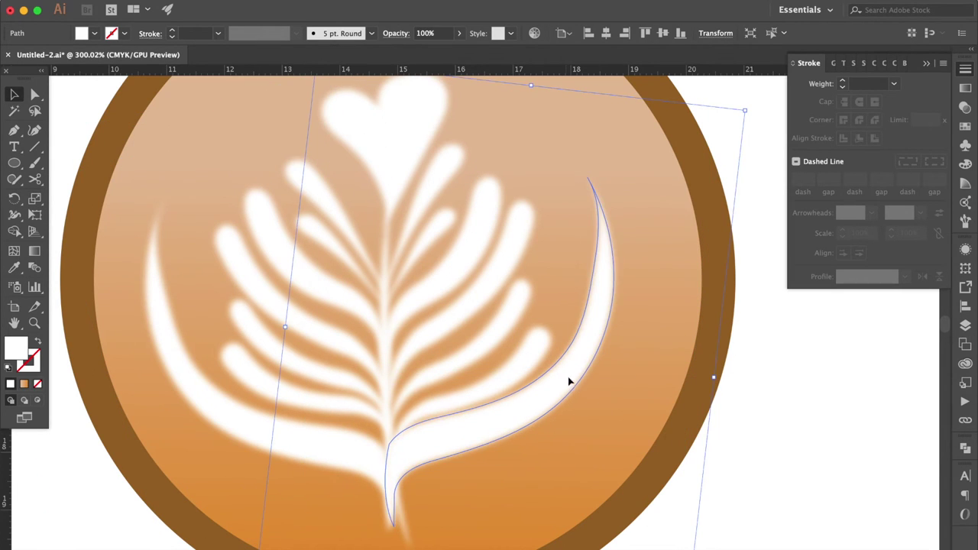
drag(565, 382, 578, 389)
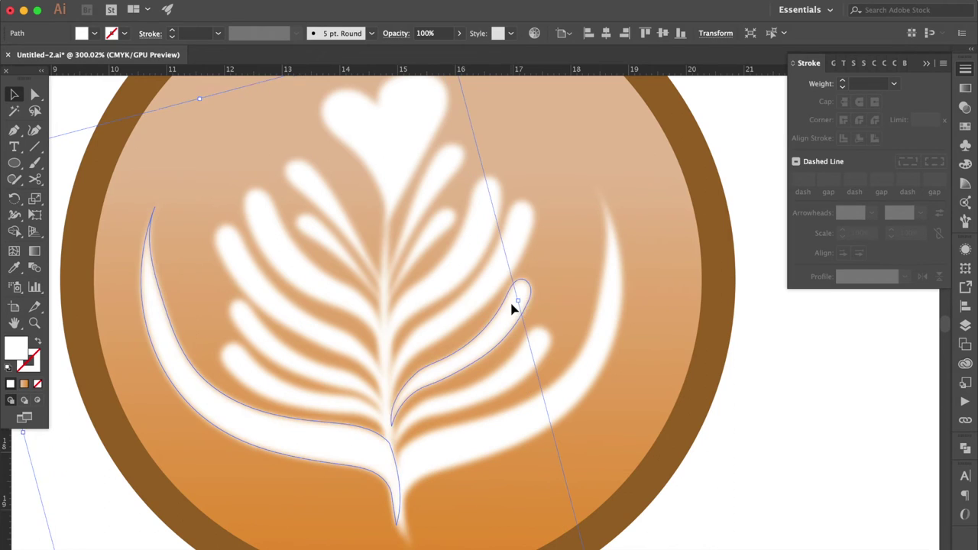
click(764, 436)
click(524, 432)
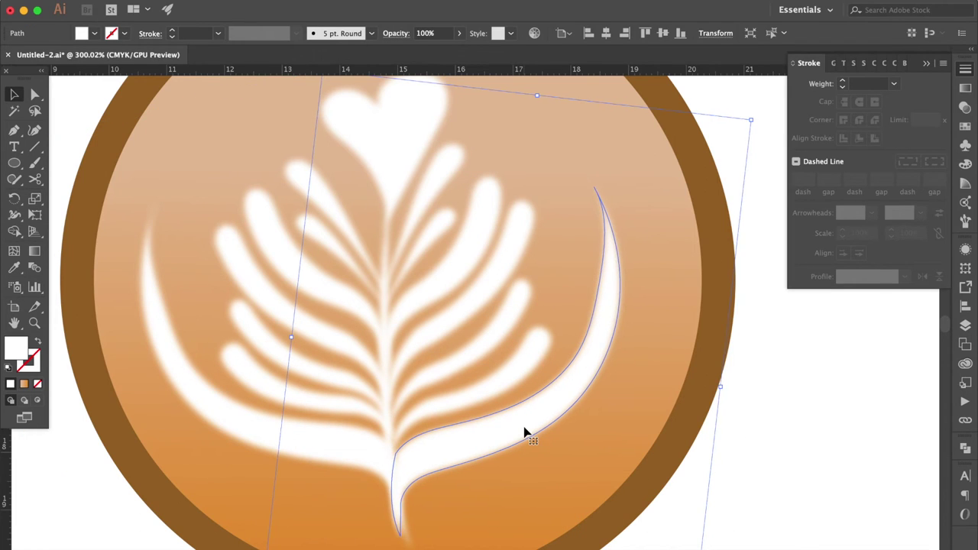
click(727, 497)
scroll(728, 499, down, 2)
scroll(728, 500, down, 2)
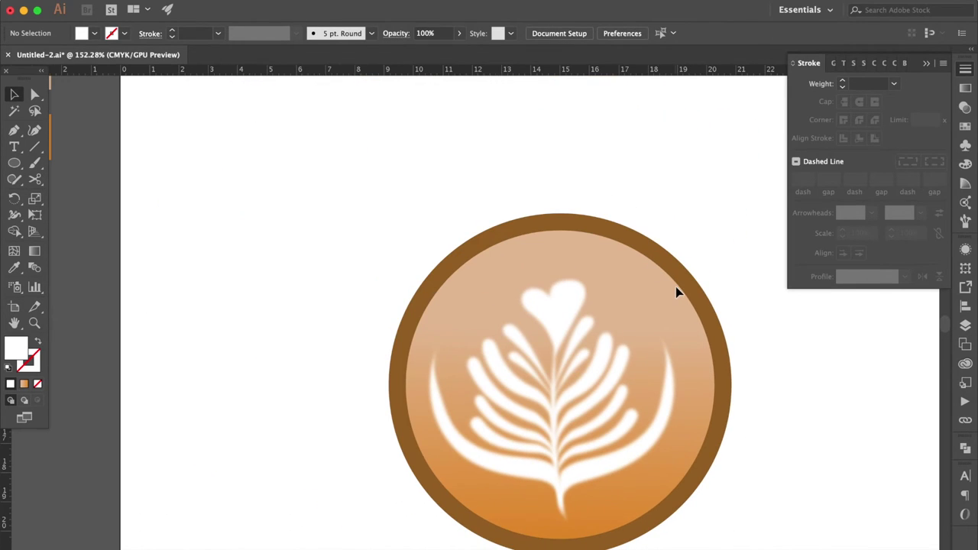
Step: Shift the whole rosetta slightly up and to the right
drag(668, 350, 481, 501)
scroll(481, 502, right, 4)
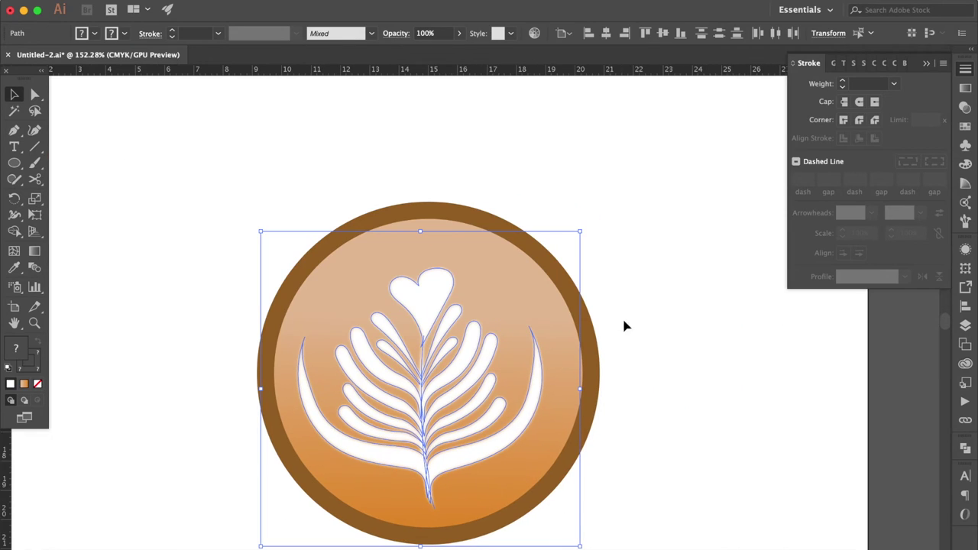
drag(533, 405, 539, 390)
click(622, 265)
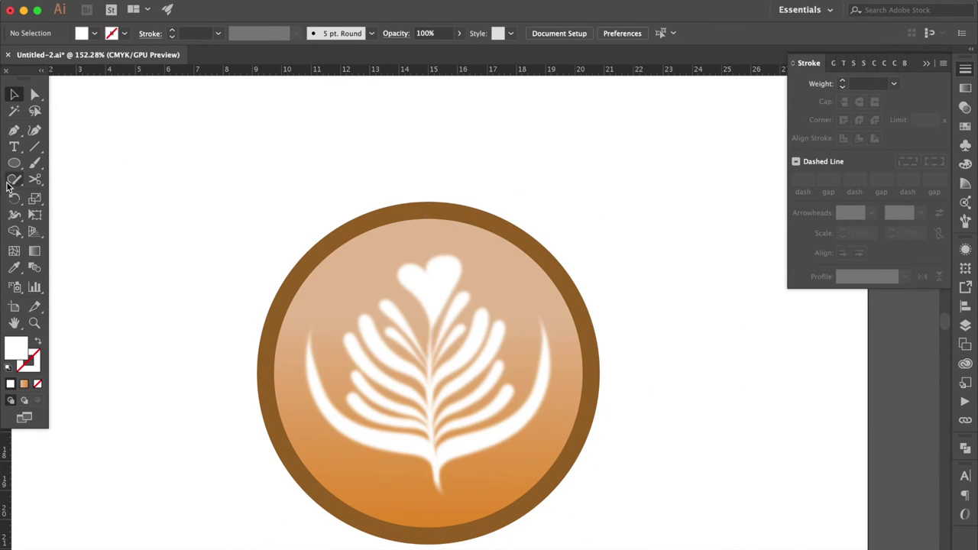
click(34, 162)
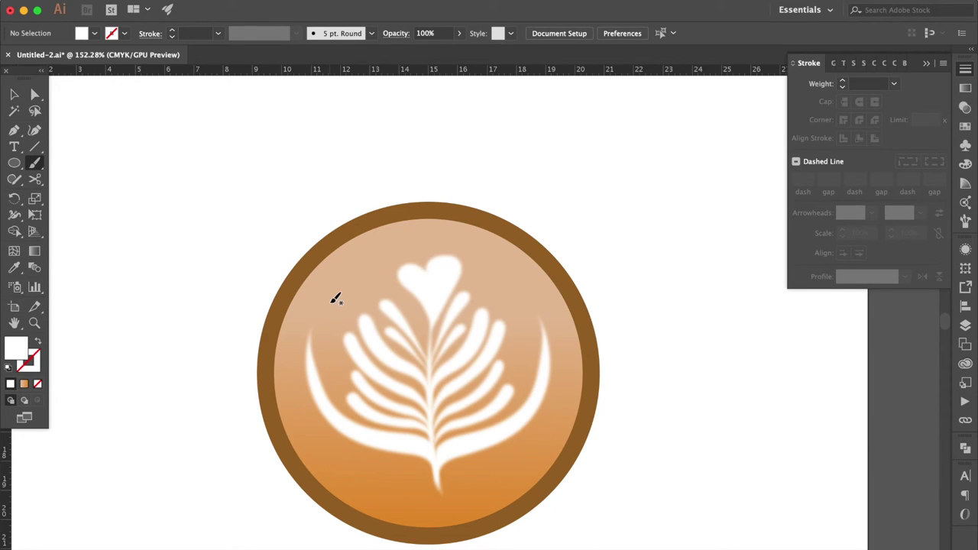
Step: Paint white arcs across the top and two looping rings around the coffee's inner rim
drag(331, 303, 389, 246)
drag(451, 240, 522, 281)
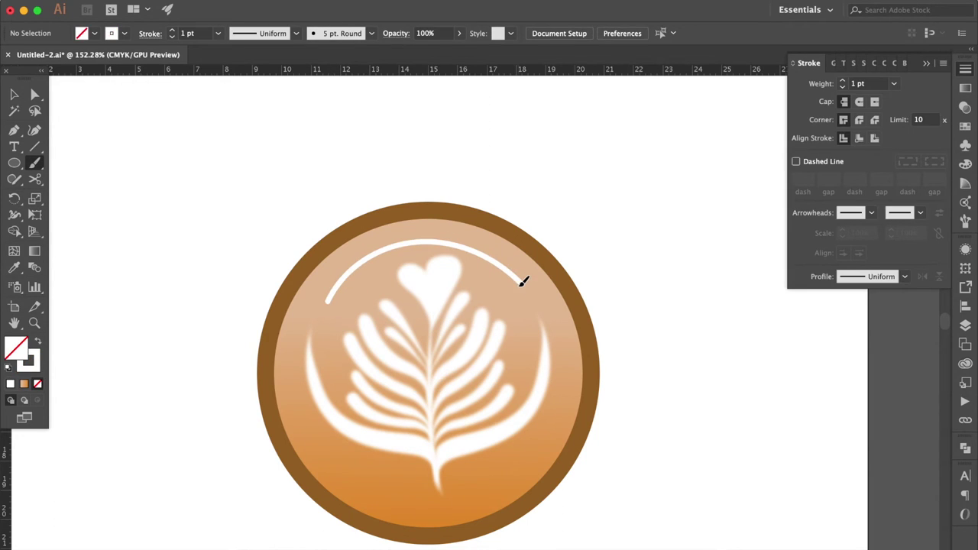
mouse_move(293, 356)
mouse_down()
mouse_move(316, 419)
mouse_move(349, 454)
mouse_move(474, 478)
mouse_move(534, 443)
mouse_move(576, 375)
mouse_move(558, 306)
mouse_move(534, 279)
mouse_up()
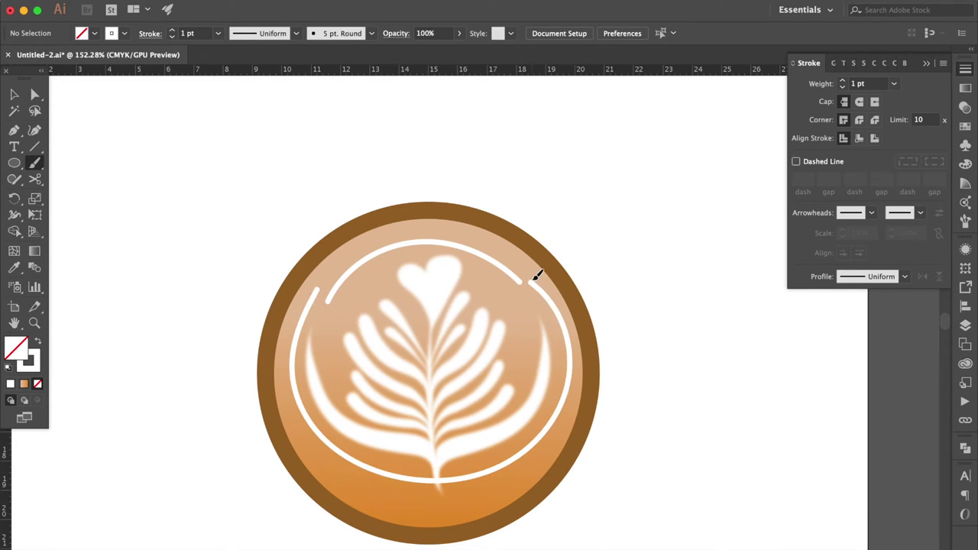
mouse_move(326, 306)
mouse_down()
mouse_move(324, 283)
mouse_move(299, 291)
mouse_move(282, 373)
mouse_move(327, 457)
mouse_move(364, 481)
mouse_move(439, 497)
mouse_move(517, 469)
mouse_move(572, 428)
mouse_move(585, 349)
mouse_move(565, 290)
mouse_move(530, 255)
mouse_move(539, 306)
mouse_up()
Step: Group the foam rings and give them a tapered width profile with the Basic brush
click(14, 94)
click(399, 254)
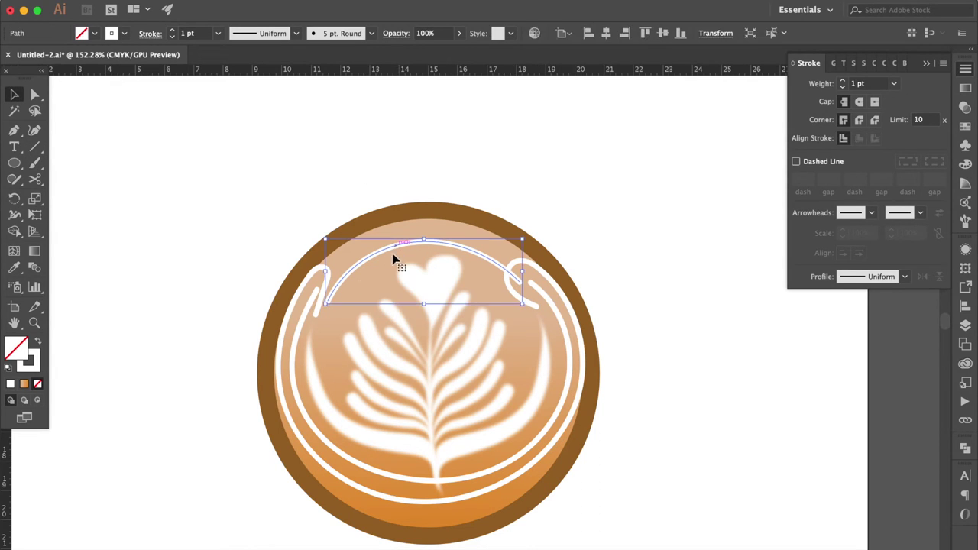
shift+click(311, 320)
key(ctrl+8)
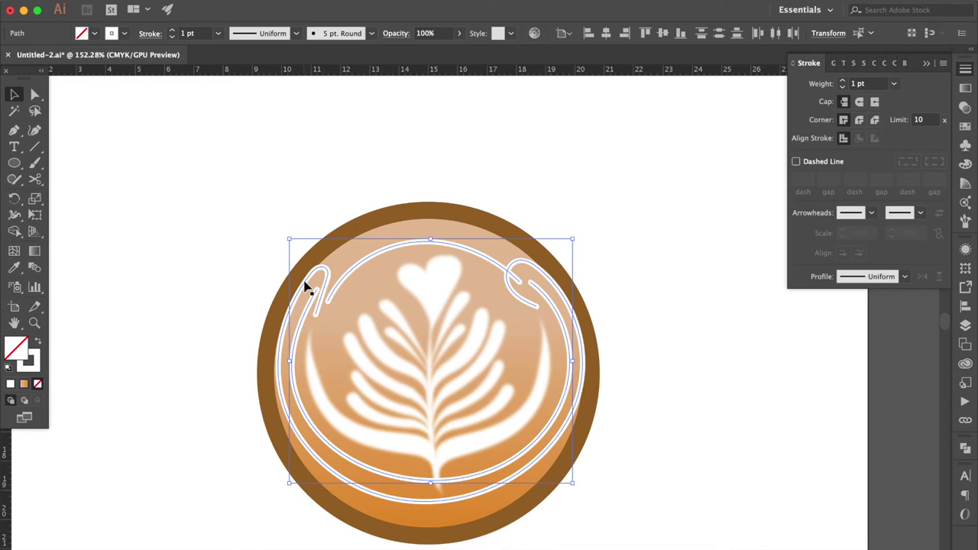
click(296, 34)
click(269, 76)
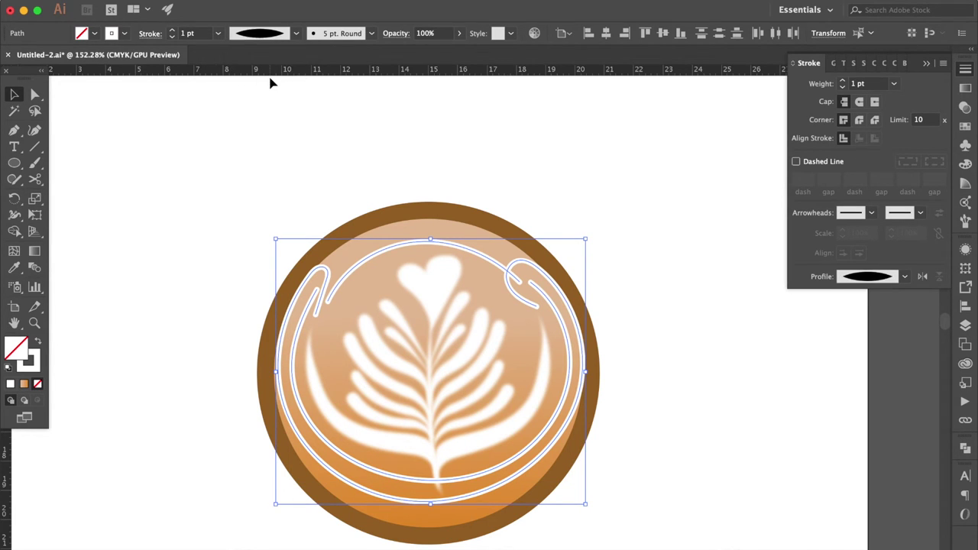
click(372, 34)
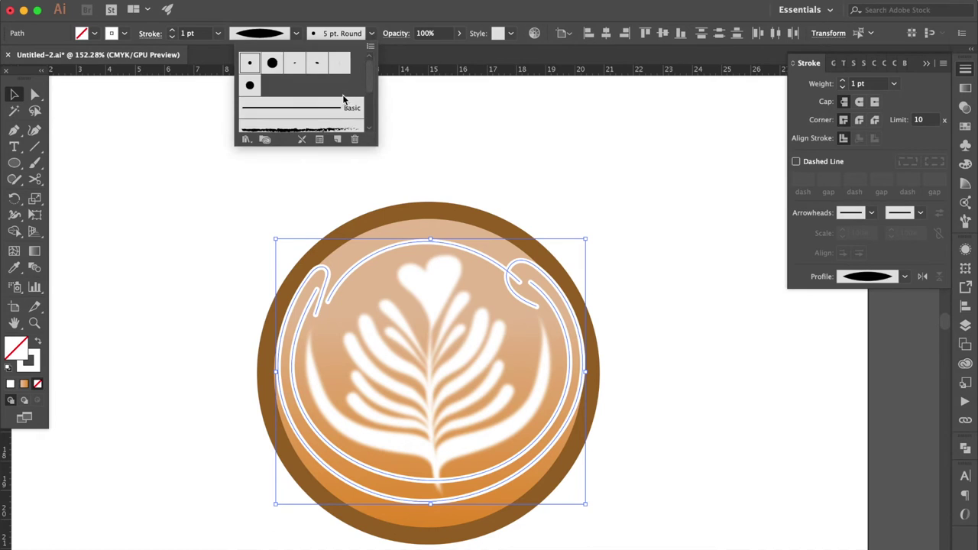
click(339, 113)
click(558, 159)
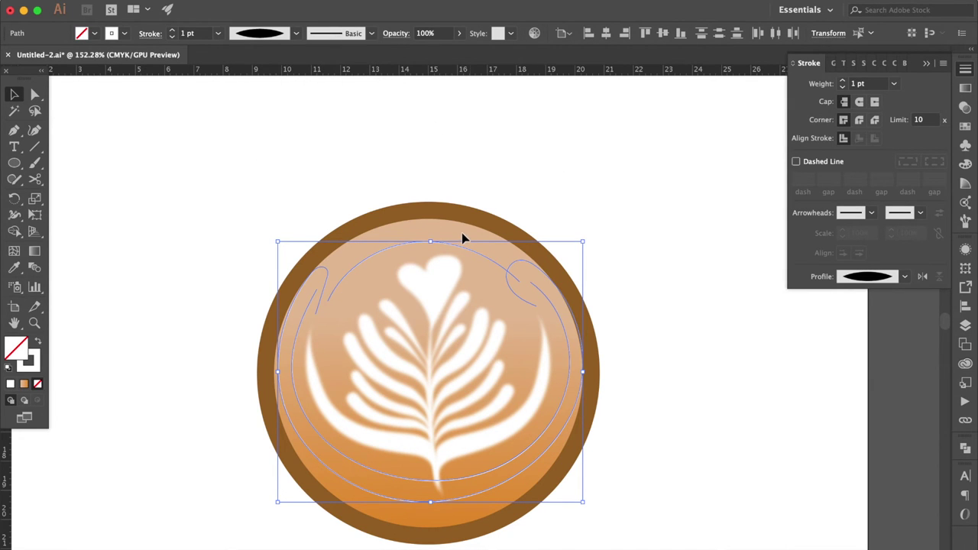
Step: Set the top foam arc to 5 pt and move it up slightly
click(511, 203)
click(456, 248)
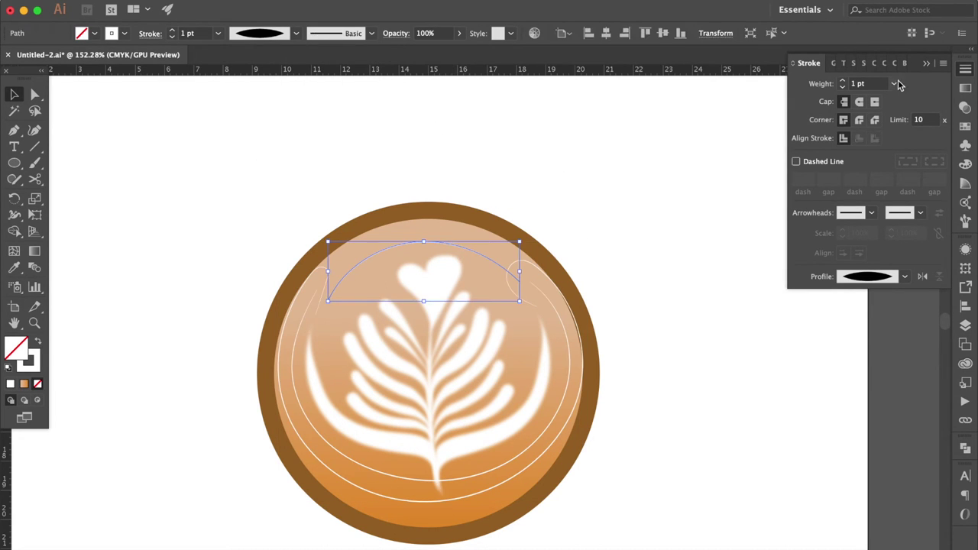
click(894, 83)
click(911, 202)
drag(476, 257, 476, 244)
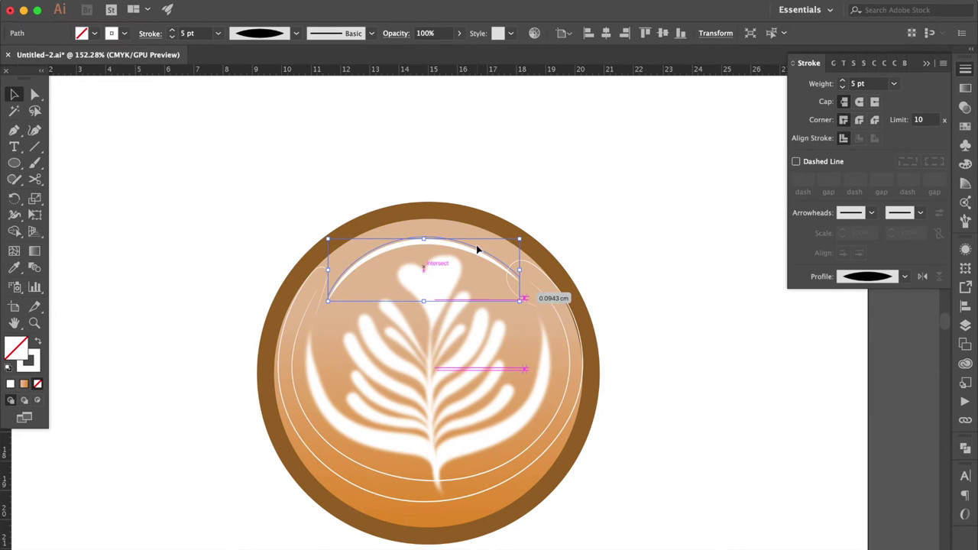
Step: Set the inner foam ring to 6 pt and nudge it up slightly
click(295, 419)
click(894, 83)
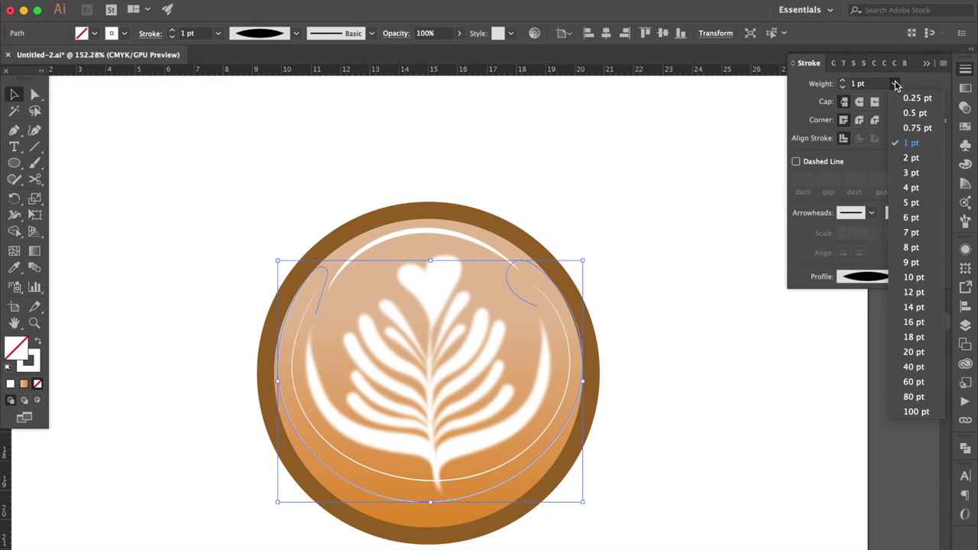
click(918, 280)
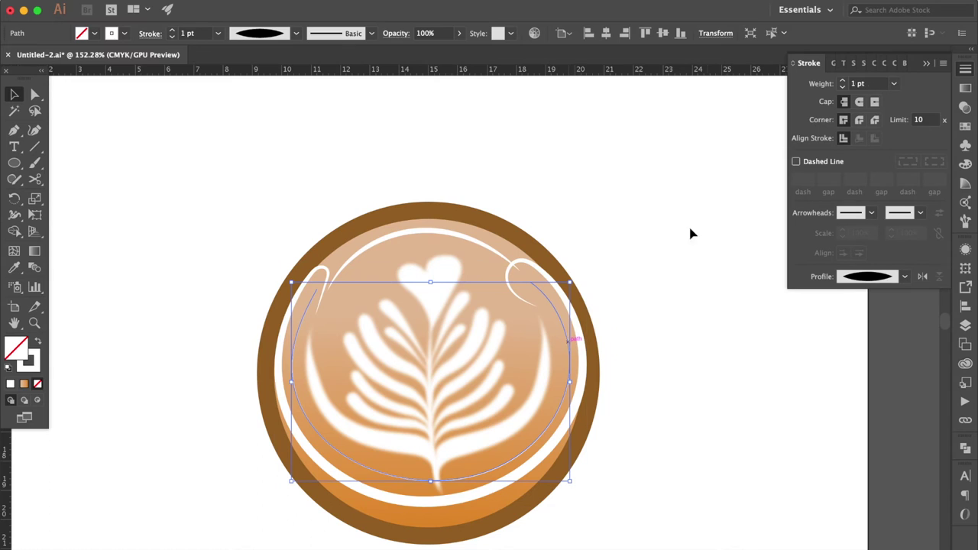
click(894, 85)
click(918, 257)
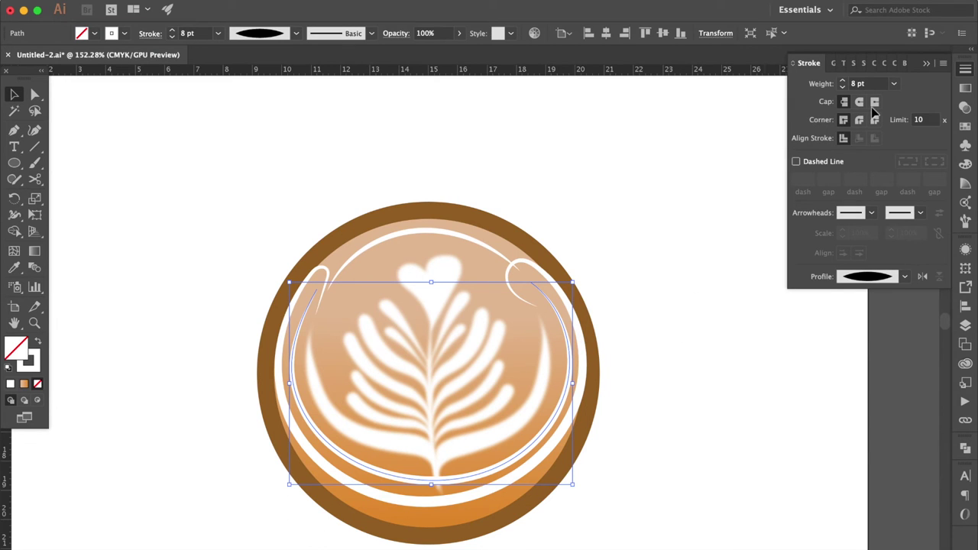
click(894, 84)
click(918, 218)
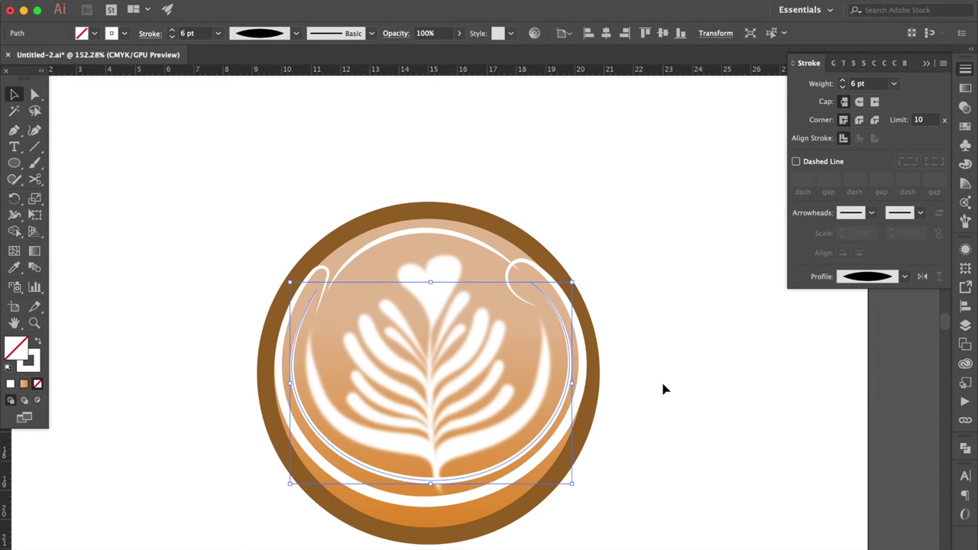
click(662, 388)
click(500, 471)
key(Up)
key(Up)
key(Up)
key(Up)
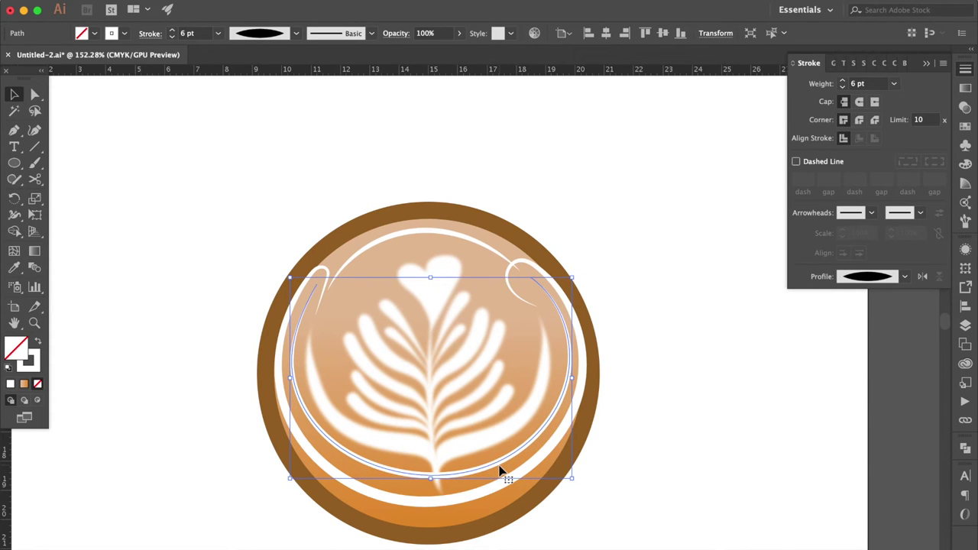
click(701, 343)
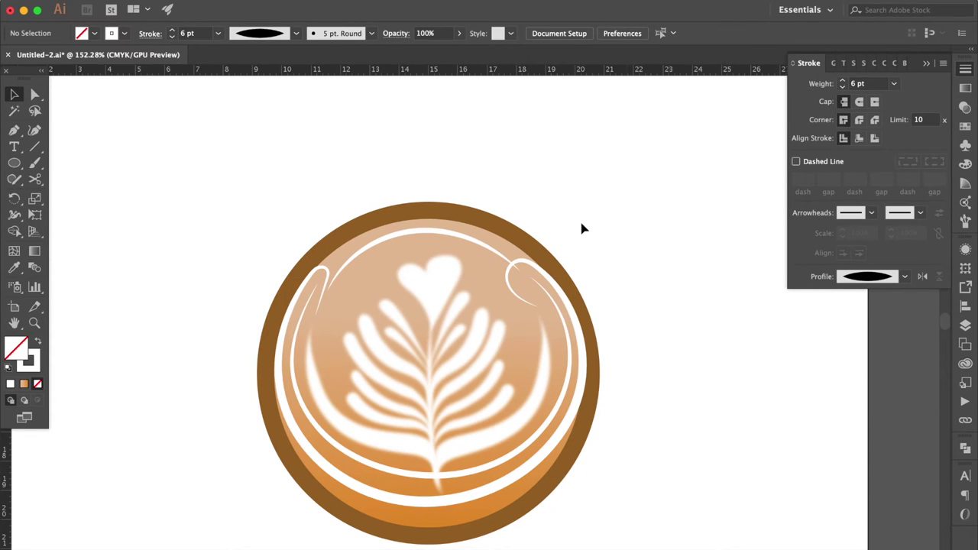
click(34, 163)
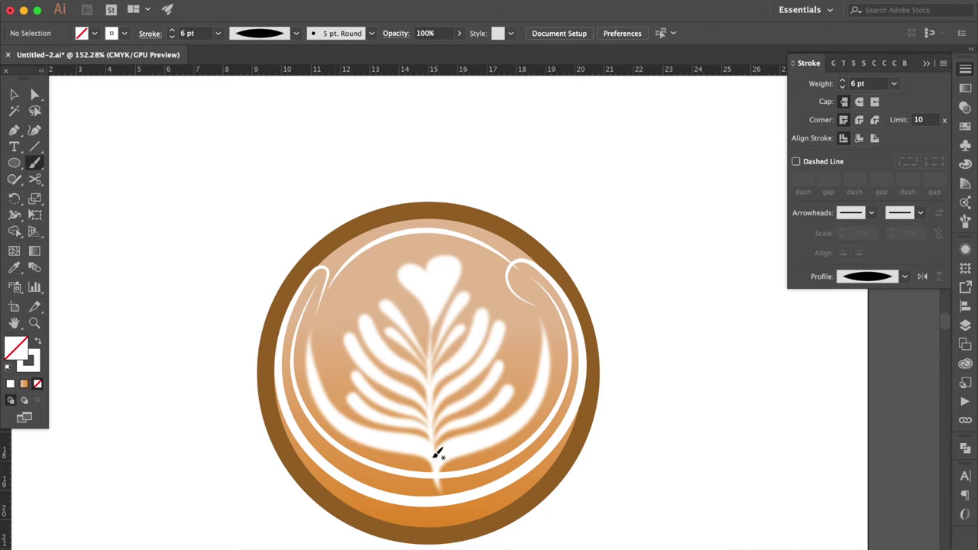
Step: Paint a white foam arc along the lower inner rim
drag(324, 441, 518, 461)
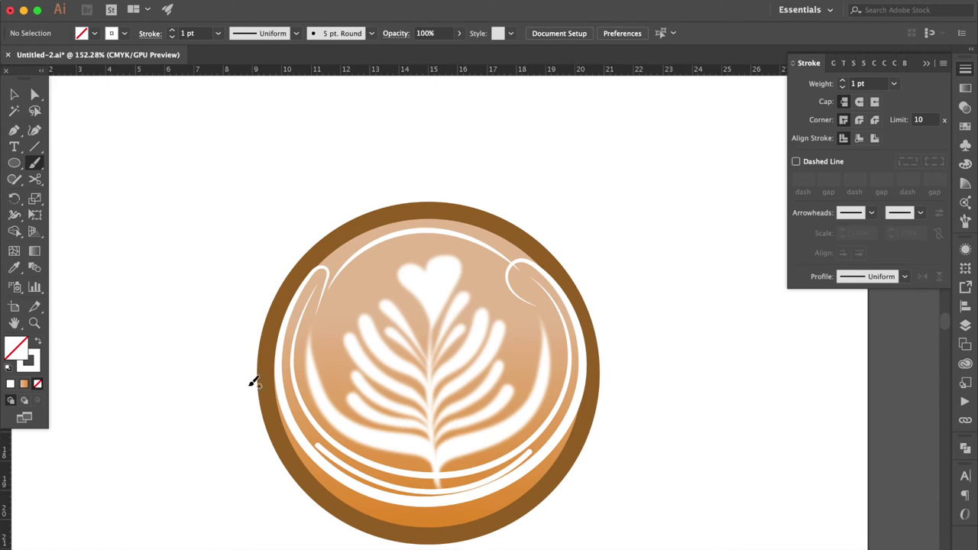
click(14, 94)
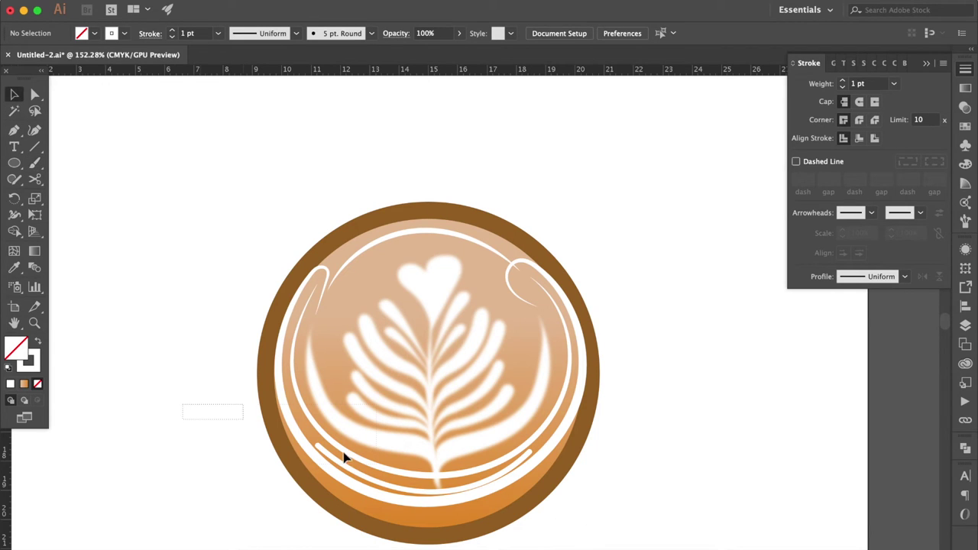
drag(345, 456, 351, 471)
Step: Give the lower arc a tapered width profile, the Basic brush and 6 pt weight
click(297, 33)
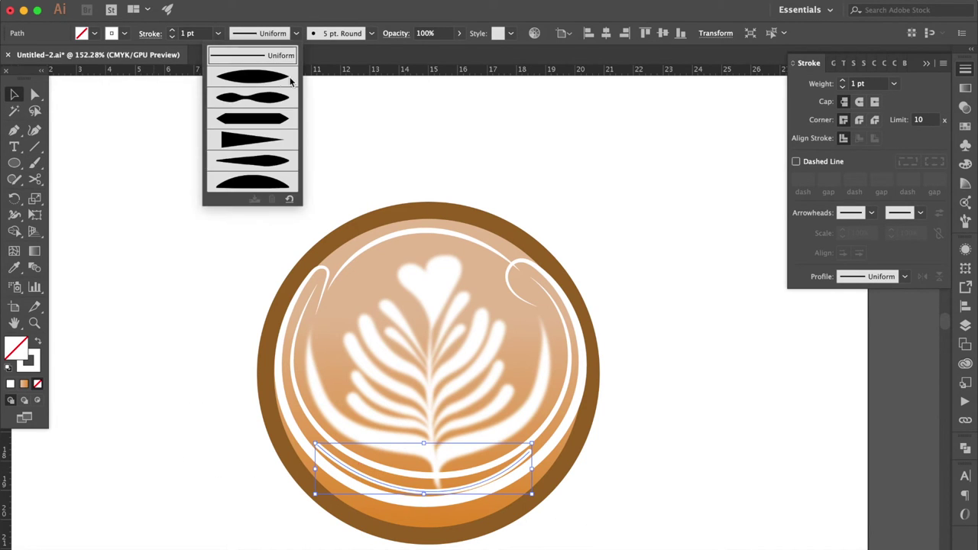
click(276, 77)
click(372, 33)
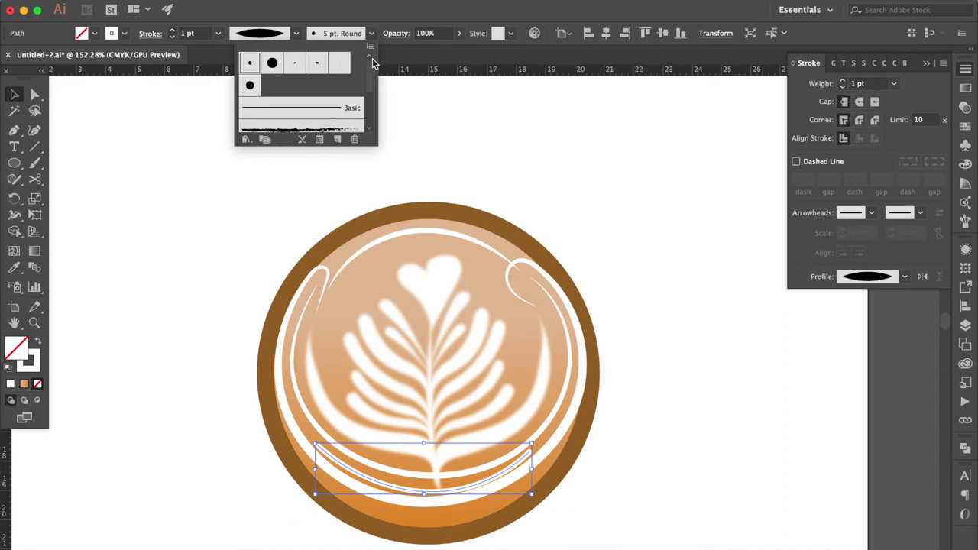
click(330, 115)
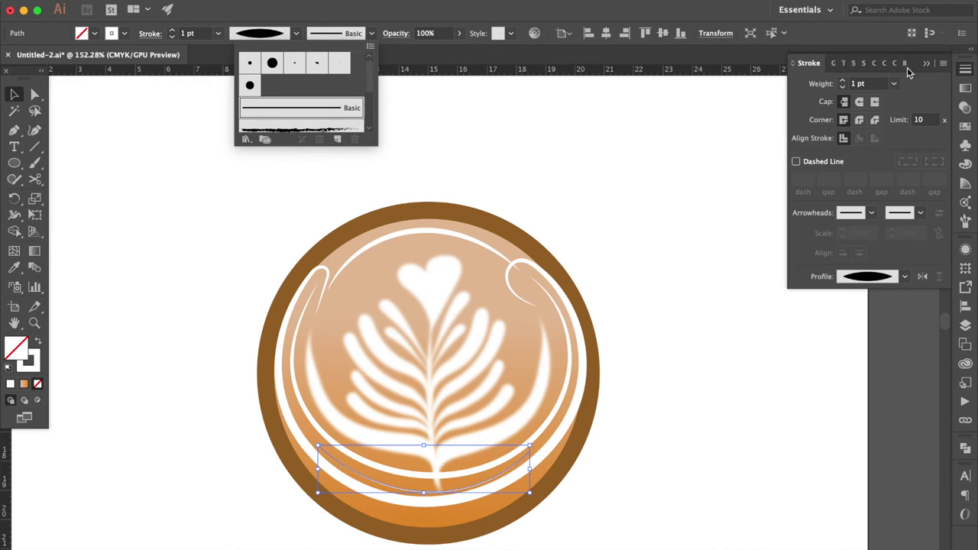
click(900, 87)
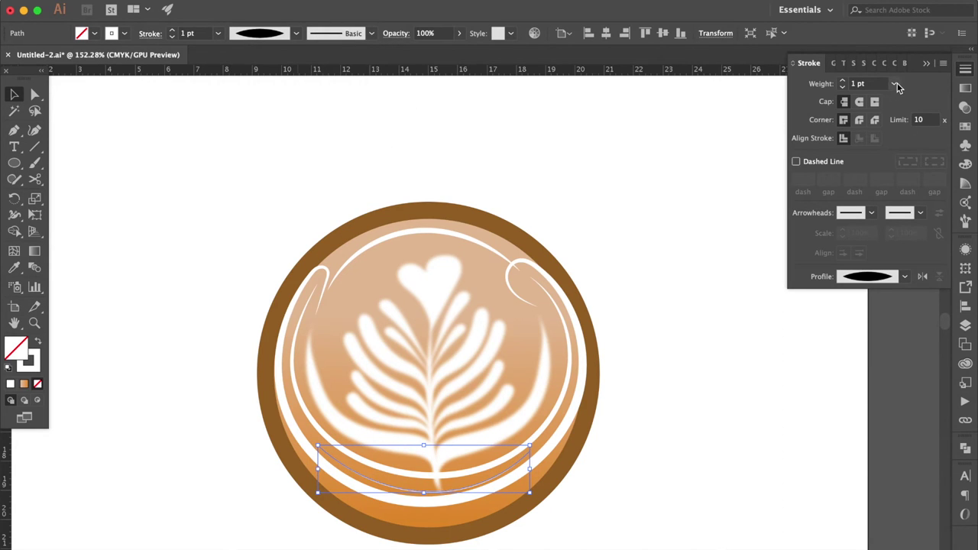
click(895, 84)
click(911, 217)
Step: Select the large inner foam ring together with the lower arc
click(388, 466)
shift+click(385, 489)
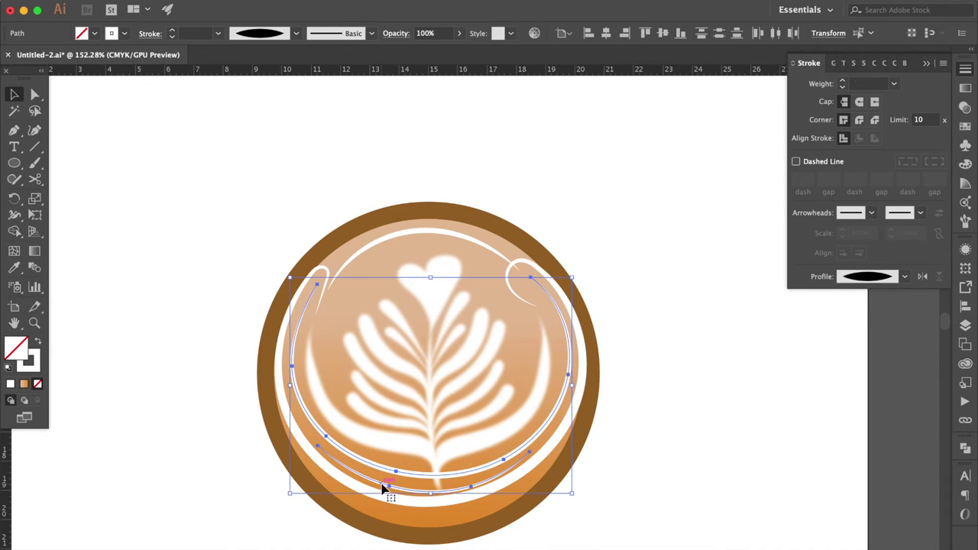
click(437, 12)
mouse_move(426, 428)
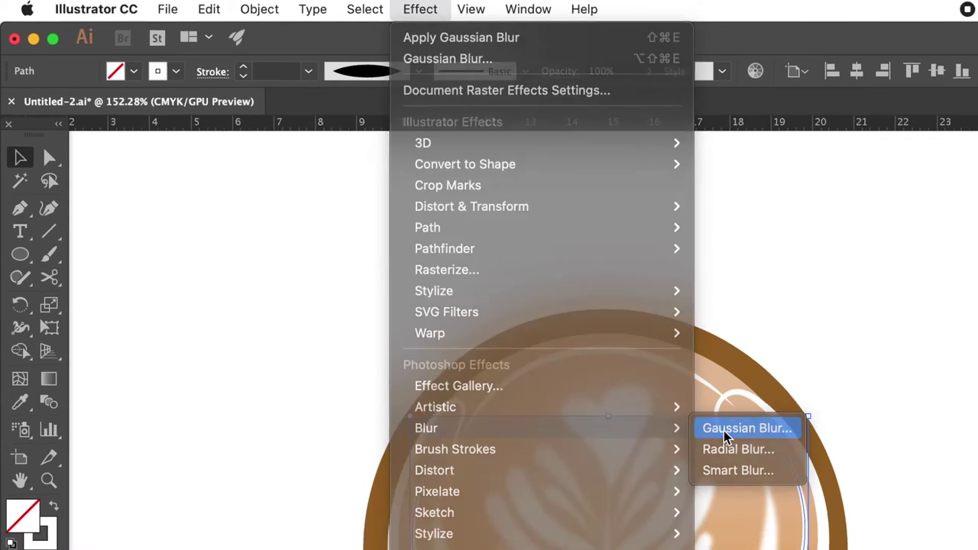
Step: Blur the inner foam ring and lower arc with a 9.5-pixel Gaussian Blur
click(733, 449)
click(631, 351)
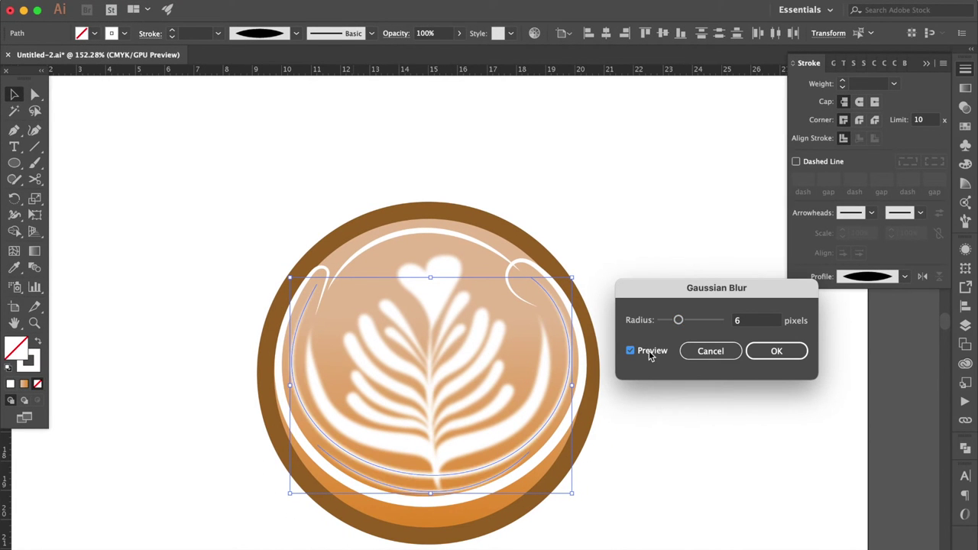
drag(679, 320, 690, 321)
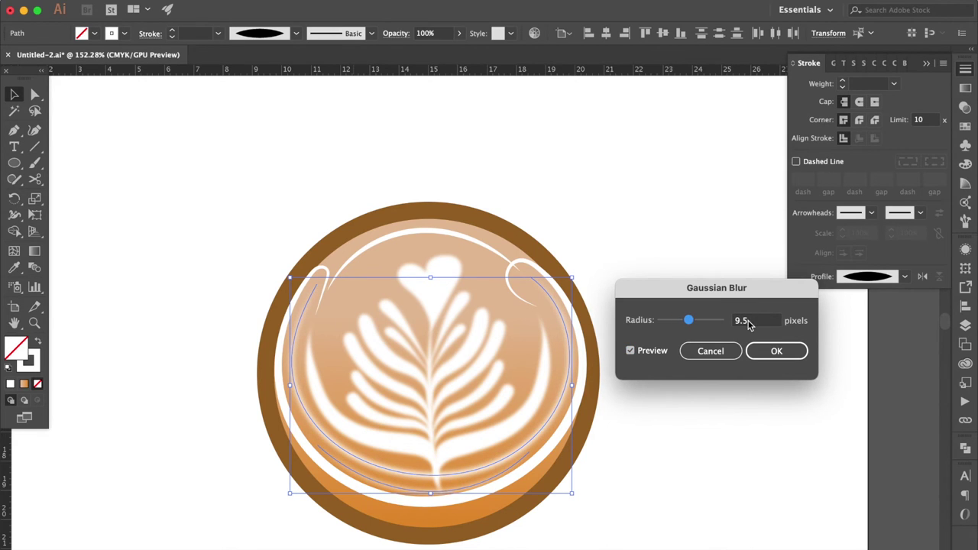
click(773, 351)
Step: Give the outer white ring a 17-pixel Gaussian Blur
click(414, 514)
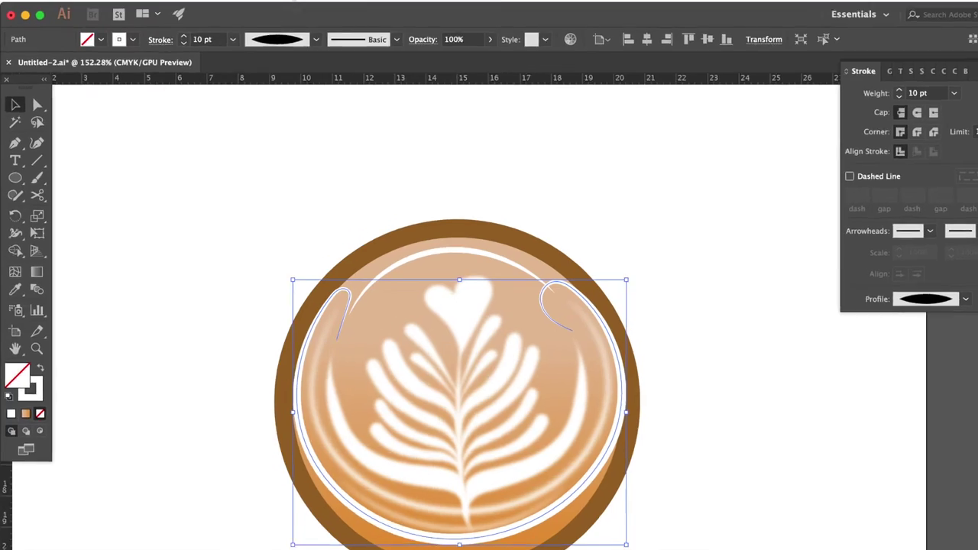
click(436, 12)
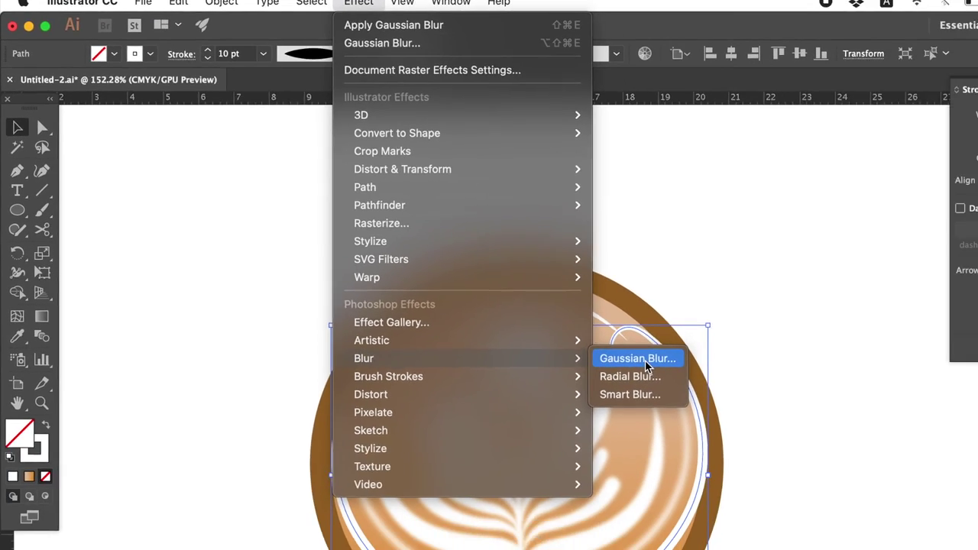
mouse_move(443, 447)
click(734, 447)
drag(690, 321, 694, 323)
click(646, 351)
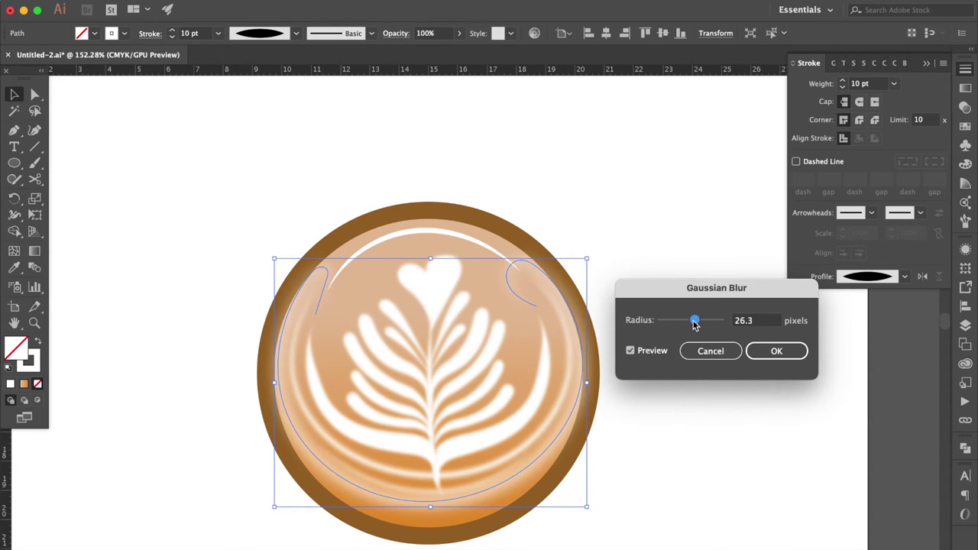
double_click(746, 322)
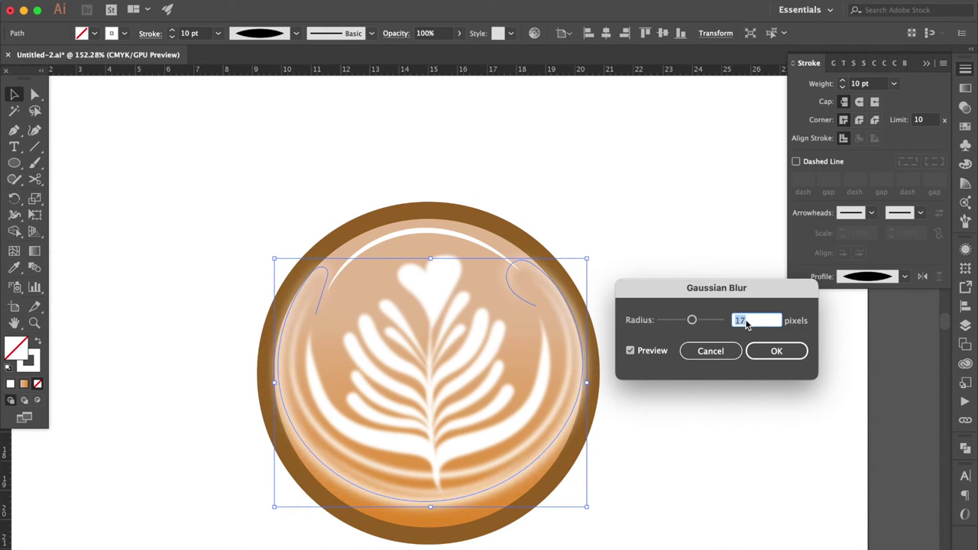
key(Return)
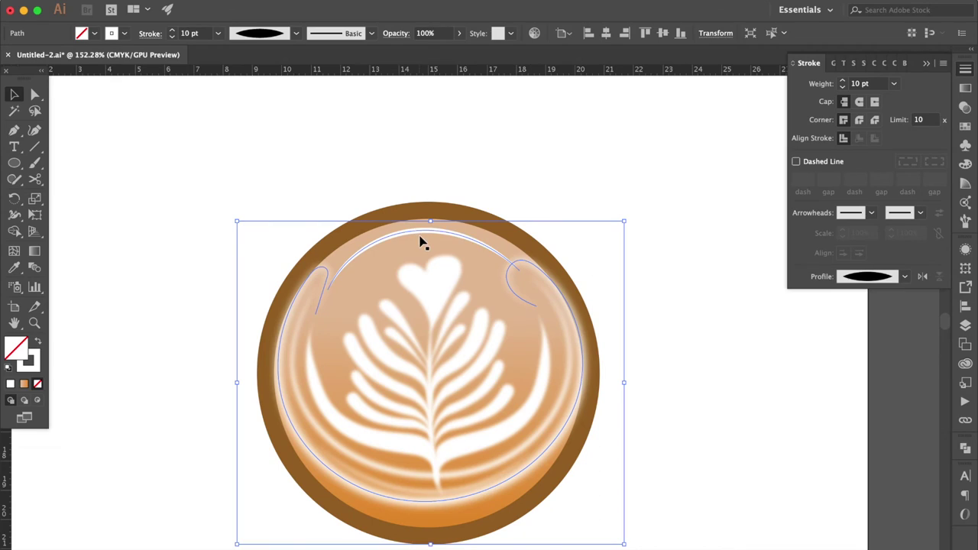
Step: Apply a 17-pixel Gaussian Blur to the top highlight arc
click(421, 240)
click(297, 0)
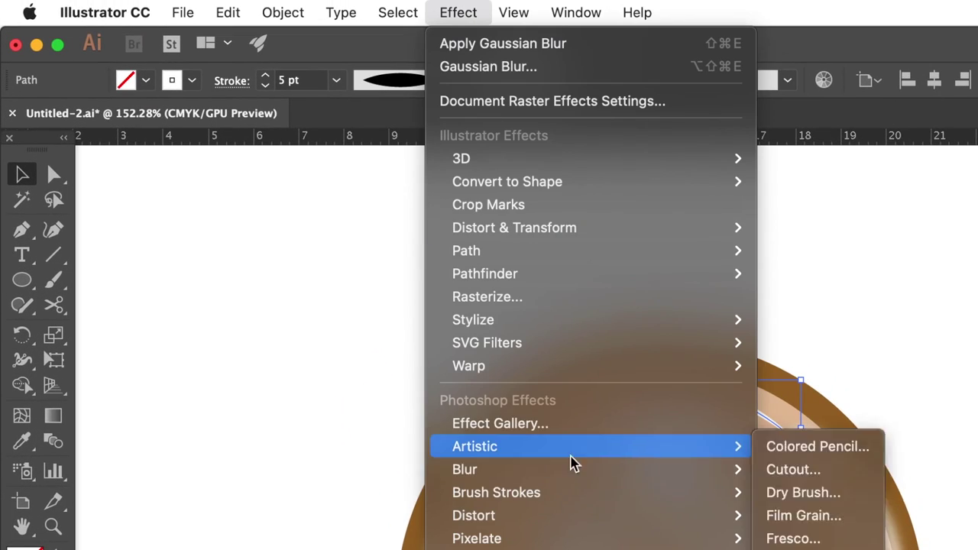
mouse_move(473, 470)
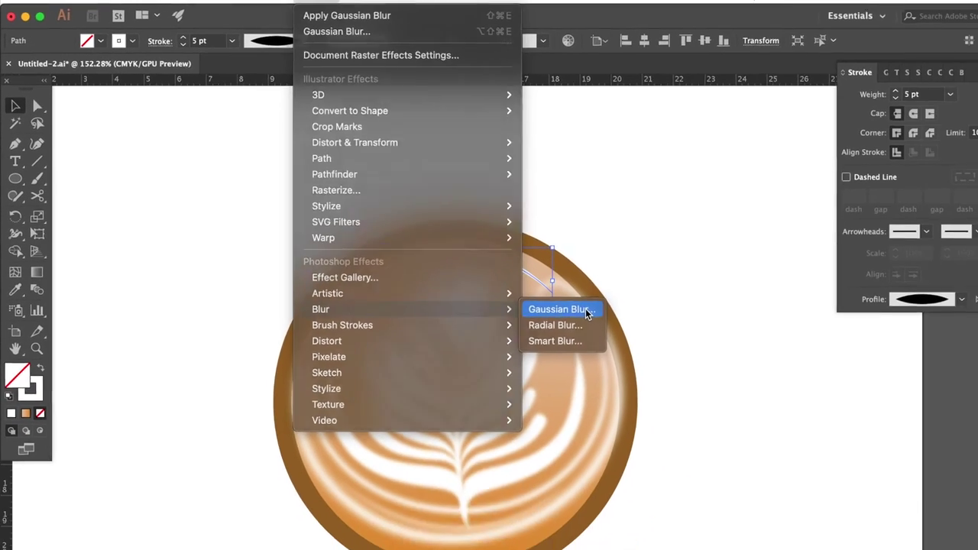
click(586, 311)
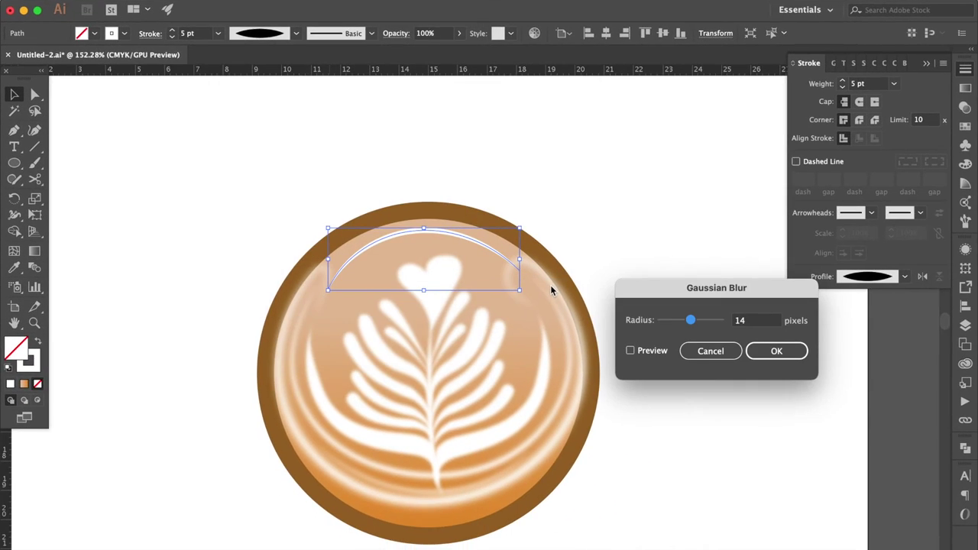
click(651, 352)
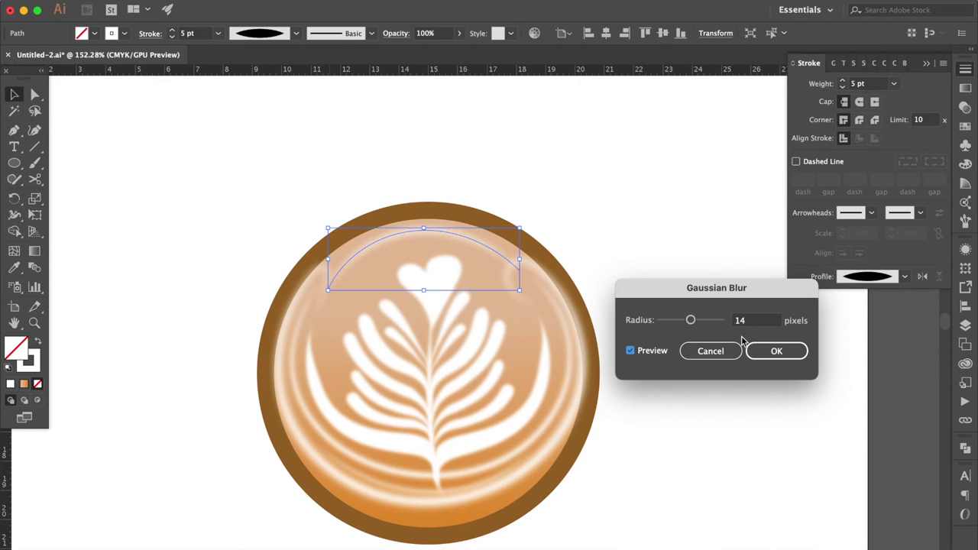
click(749, 320)
key(Up)
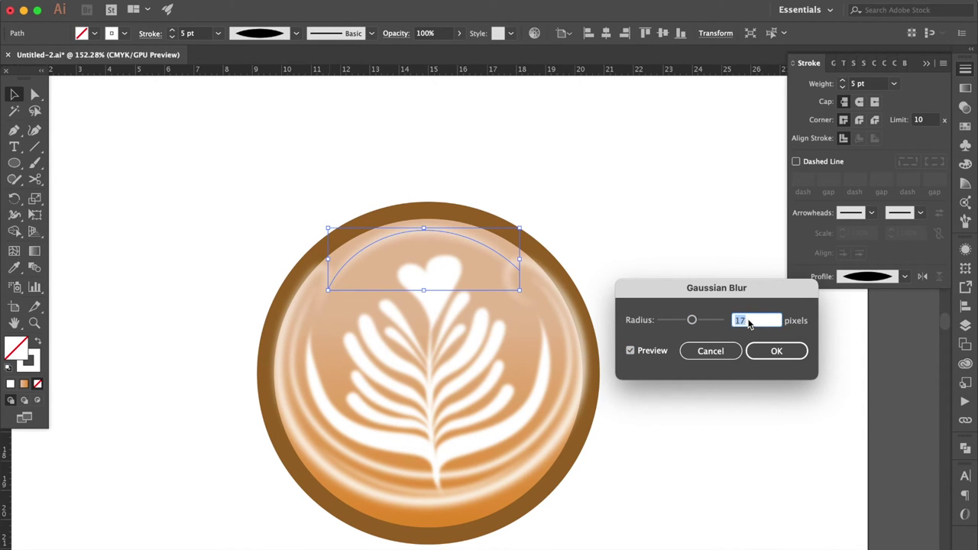
key(Return)
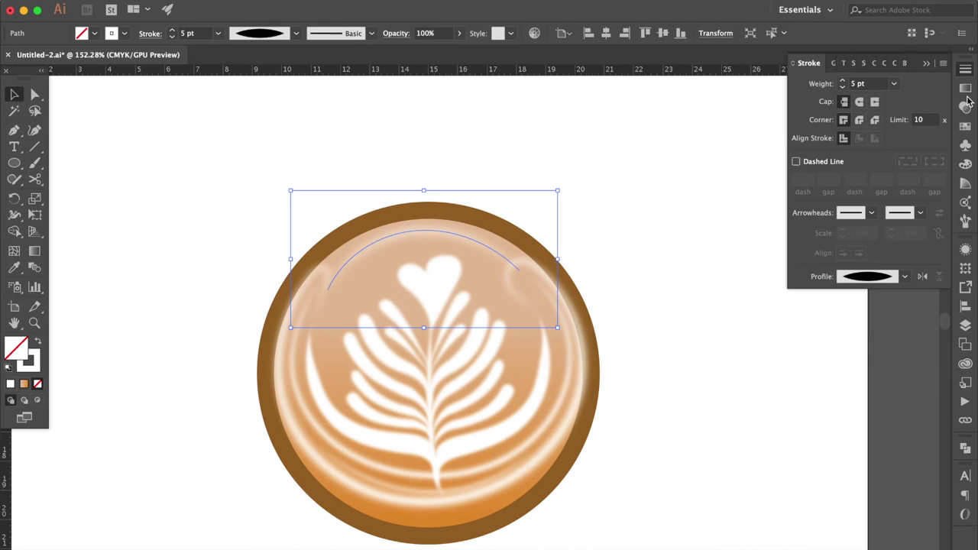
Step: Lower the top highlight arc's opacity to 64%
click(964, 108)
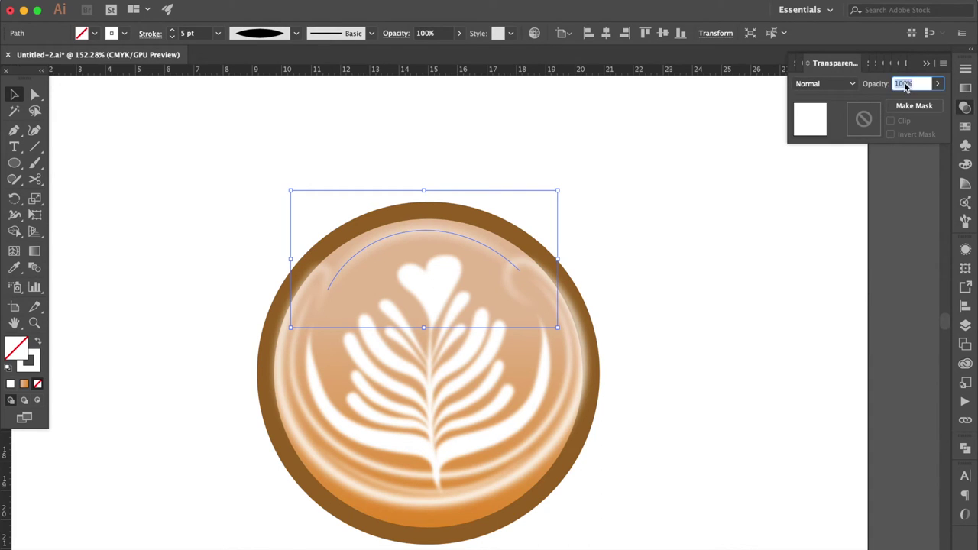
click(937, 83)
drag(935, 104, 914, 107)
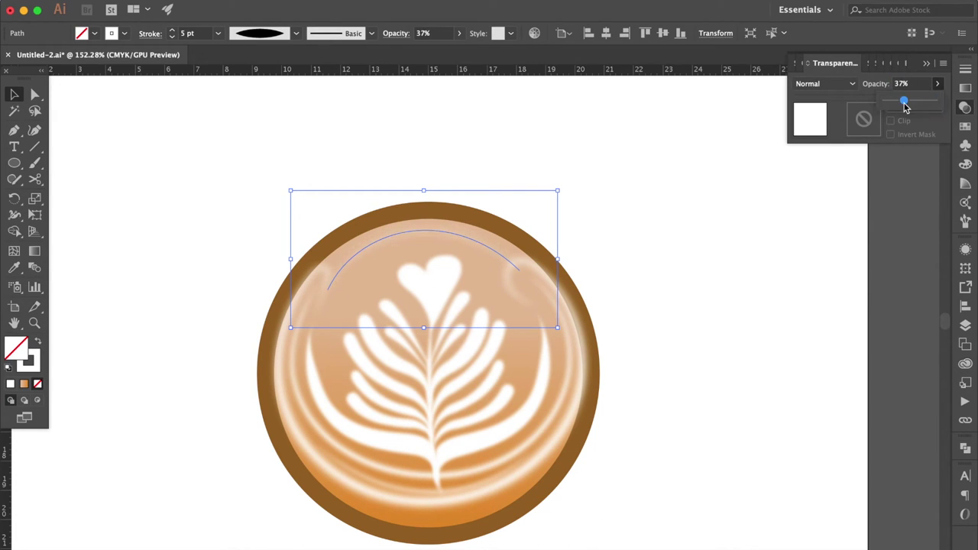
click(786, 291)
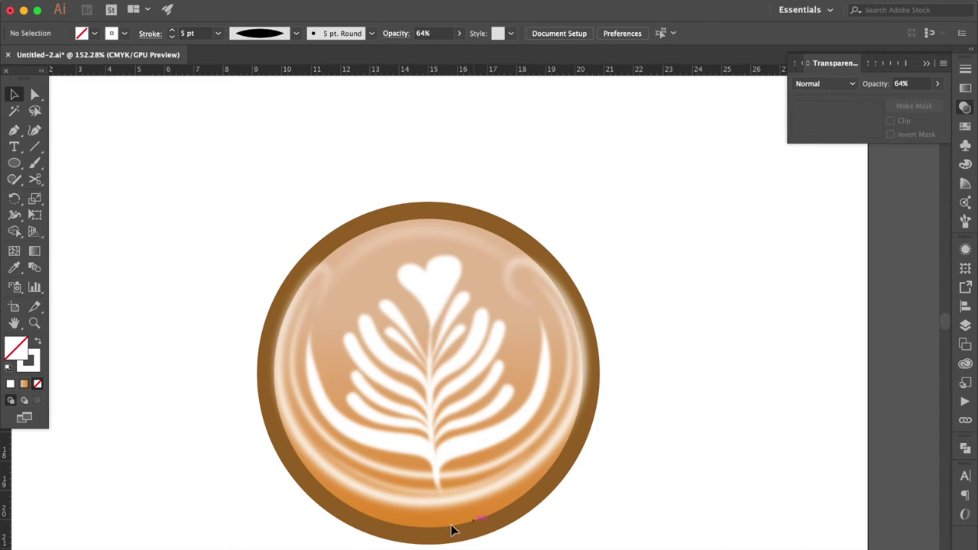
Step: Resize the U-shaped swirl, then shrink the whole latte design slightly down from the top
click(463, 501)
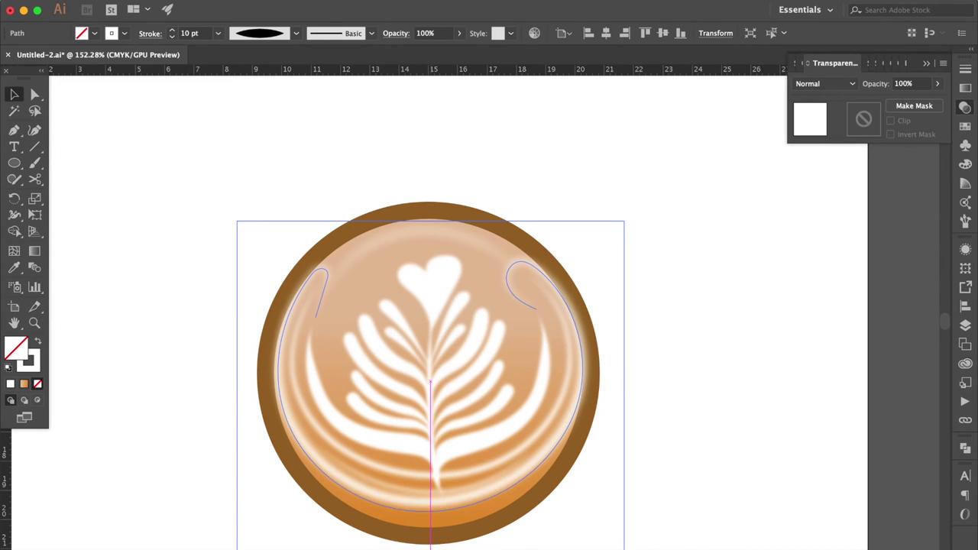
drag(430, 541, 430, 549)
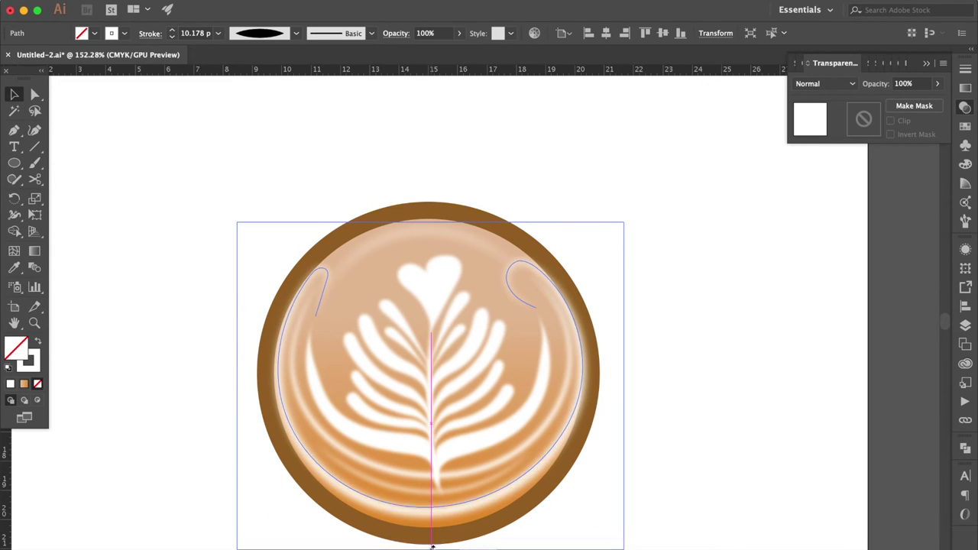
drag(430, 549, 430, 544)
click(628, 454)
drag(595, 213, 274, 541)
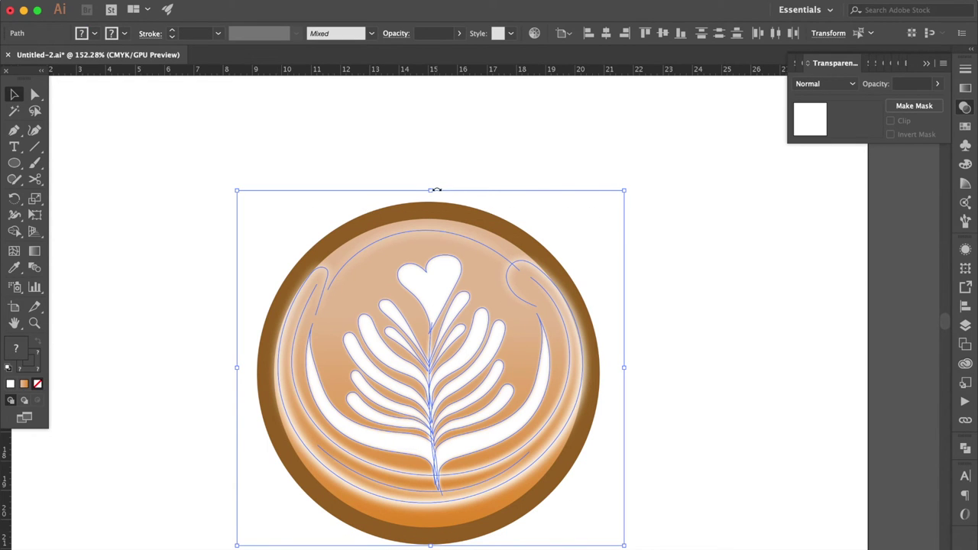
drag(431, 192, 430, 217)
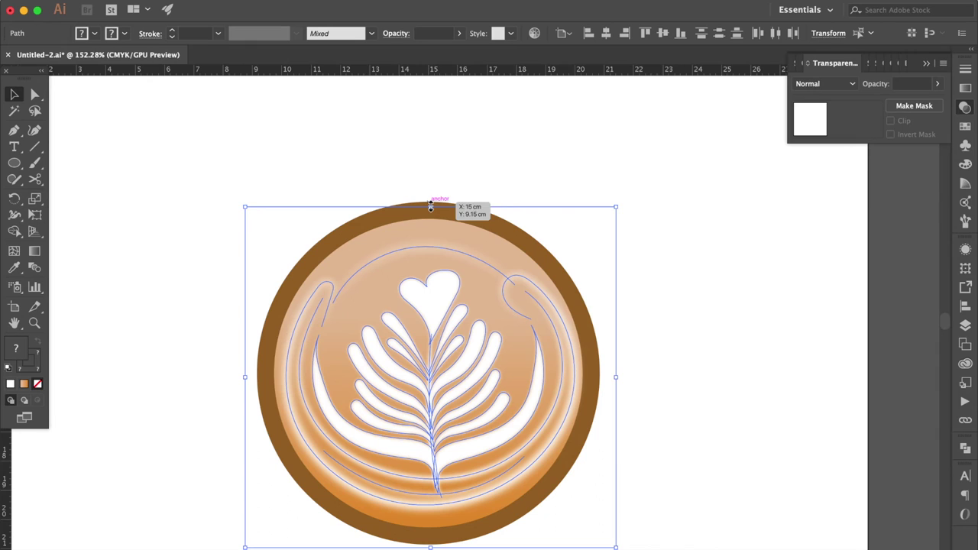
drag(430, 218, 431, 219)
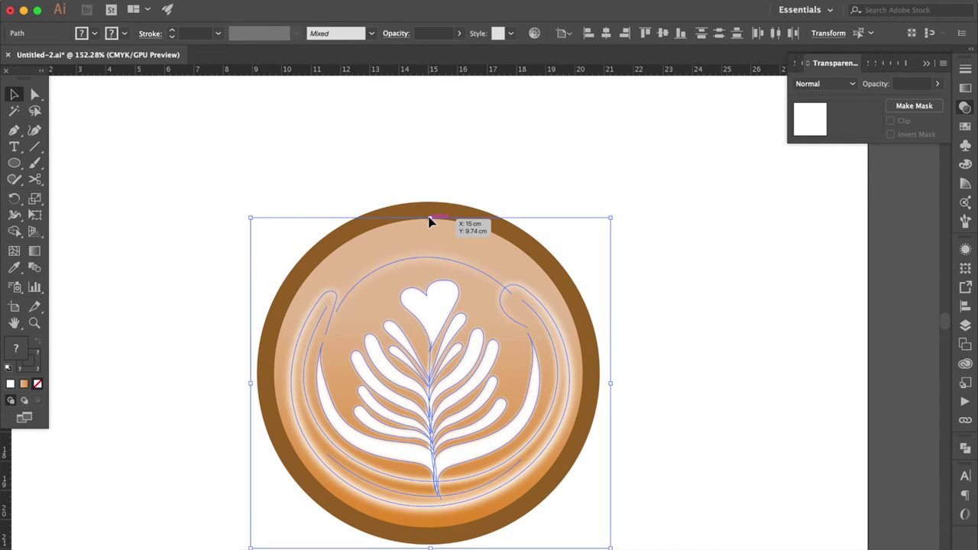
key(ctrl+shift+a)
Step: Nudge the U-shaped swirl slightly down into place
click(439, 246)
key(ctrl+shift+a)
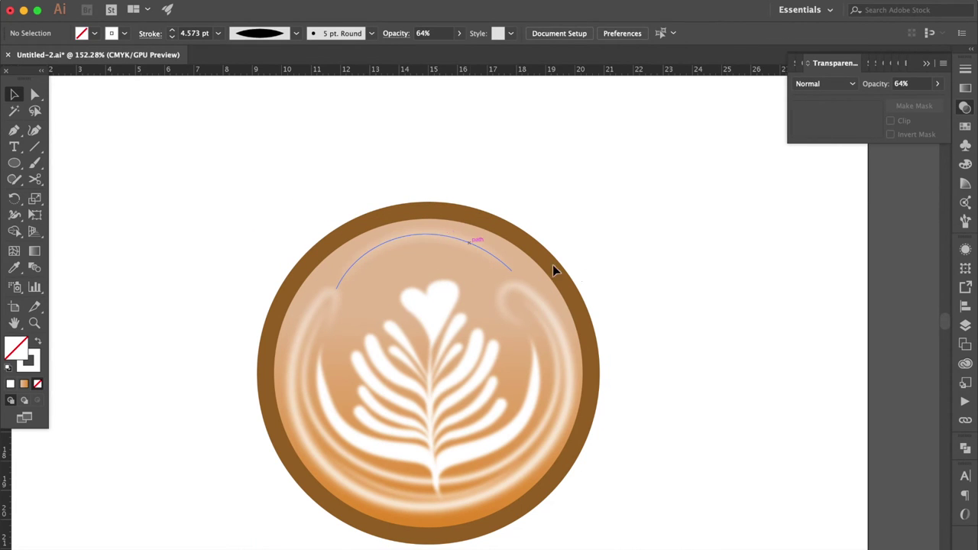
drag(484, 502, 484, 508)
click(650, 418)
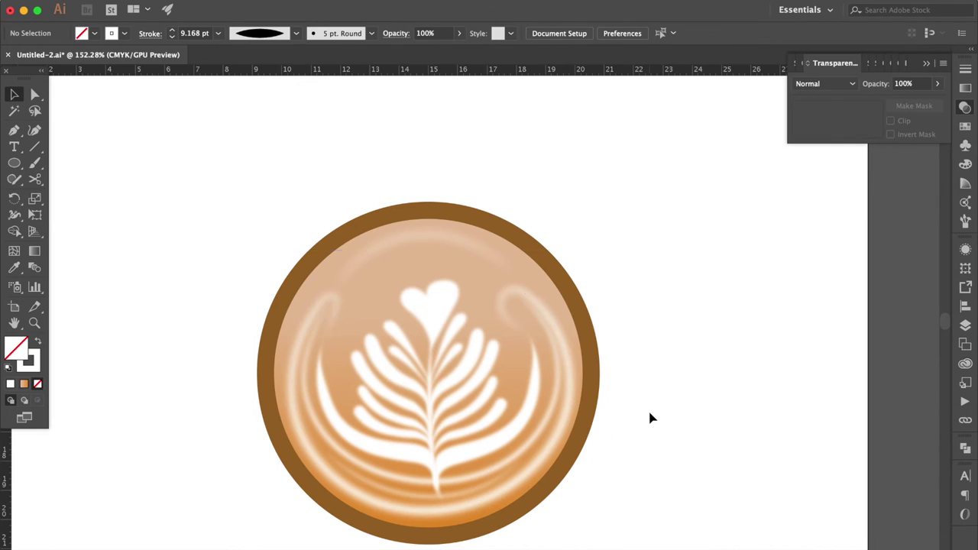
click(447, 306)
Step: Stretch the heart taller and tilt it slightly
drag(430, 240, 424, 229)
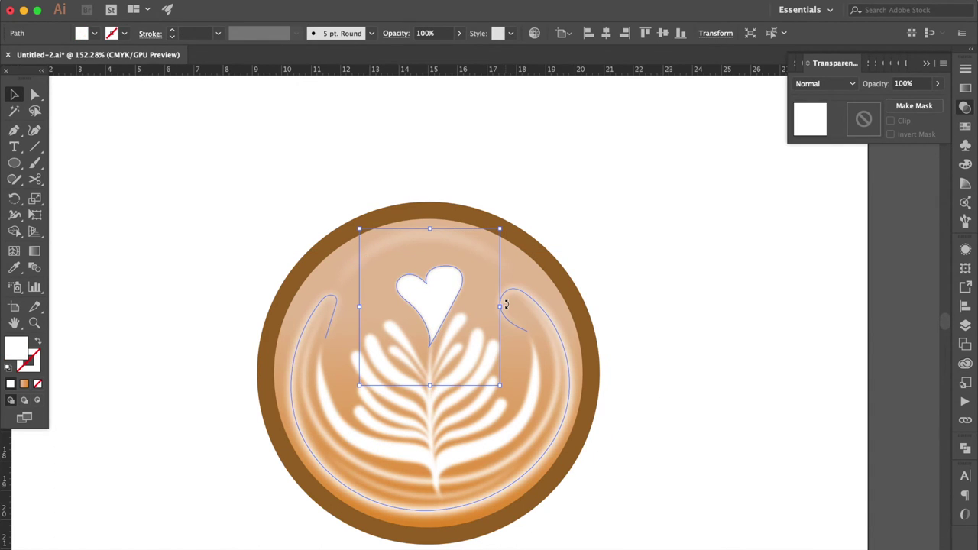
drag(446, 290, 563, 254)
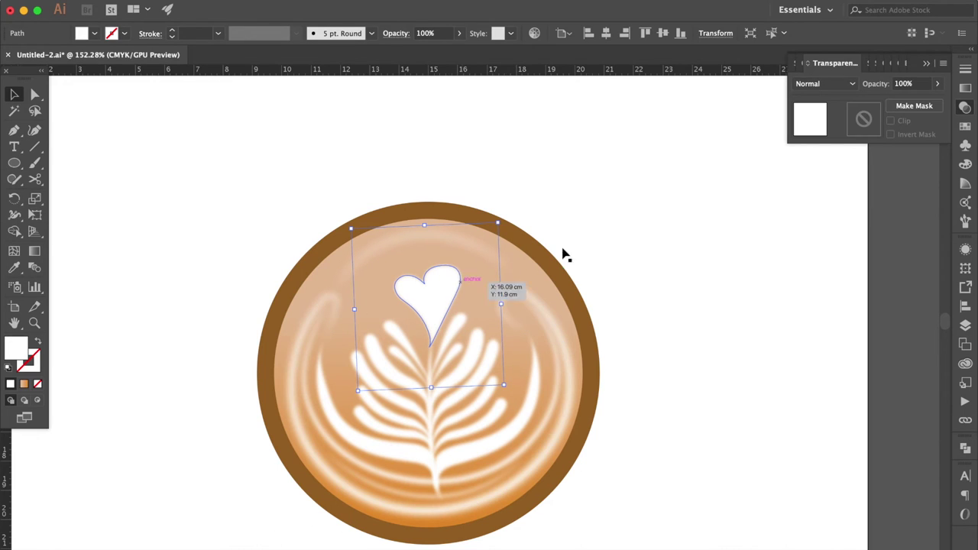
click(563, 255)
Step: Reposition the top-left and top-right end anchors of the U-shaped foam arc
click(555, 392)
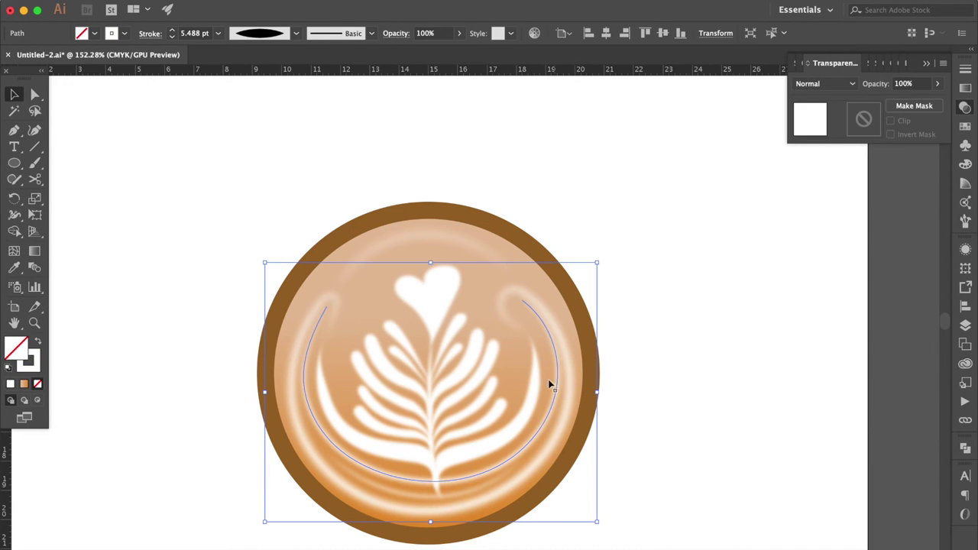
click(34, 94)
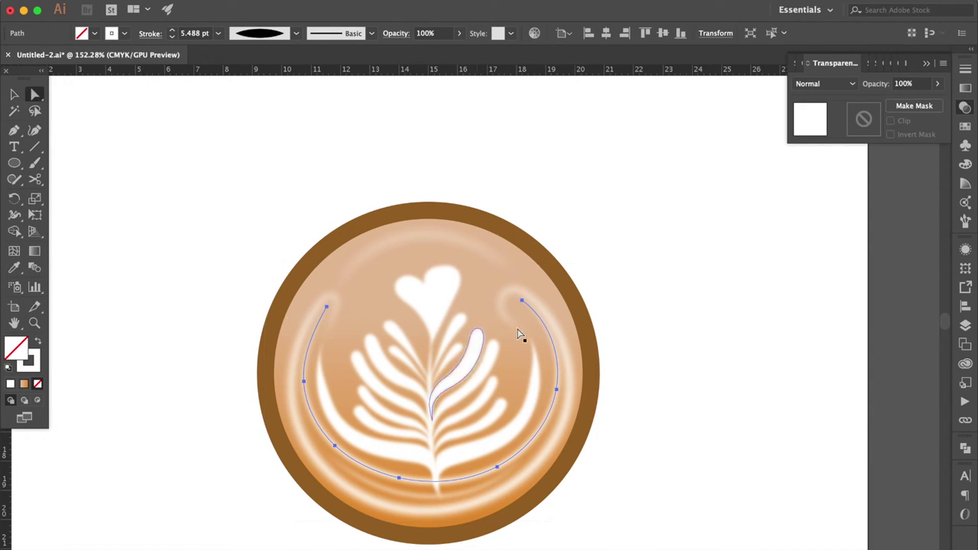
click(522, 302)
drag(521, 302, 519, 307)
drag(323, 314, 323, 317)
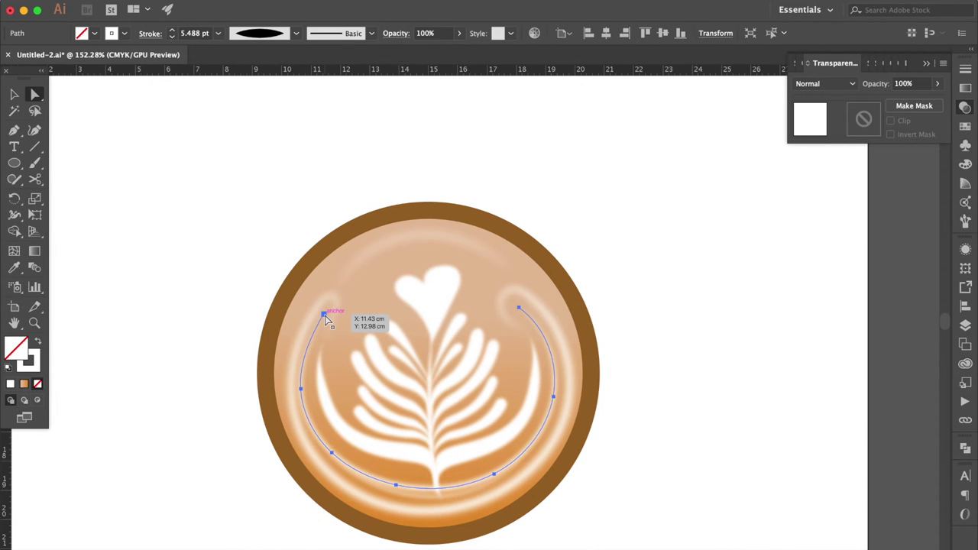
Step: Move the lower foam arc upward
click(454, 501)
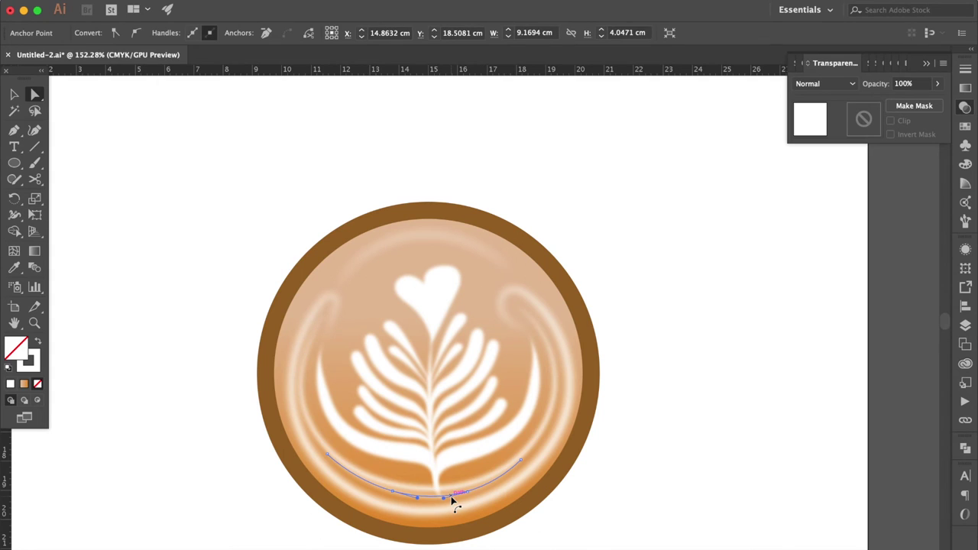
click(13, 94)
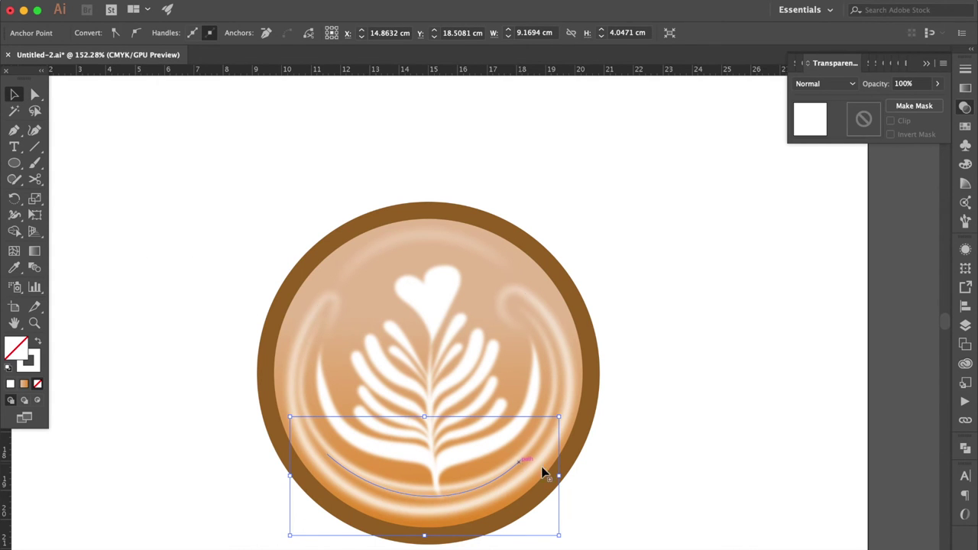
click(631, 480)
scroll(631, 479, up, 5)
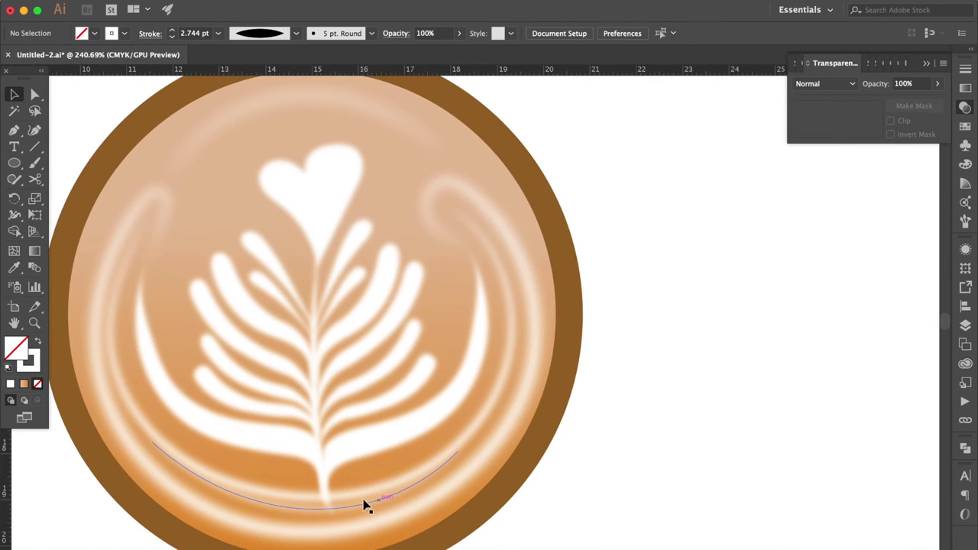
drag(365, 508, 359, 478)
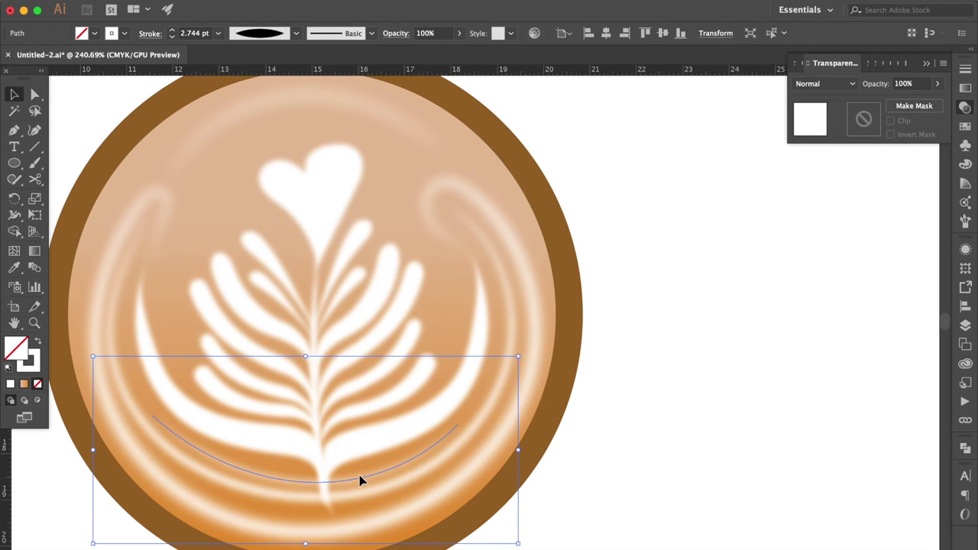
click(701, 391)
scroll(701, 391, down, 7)
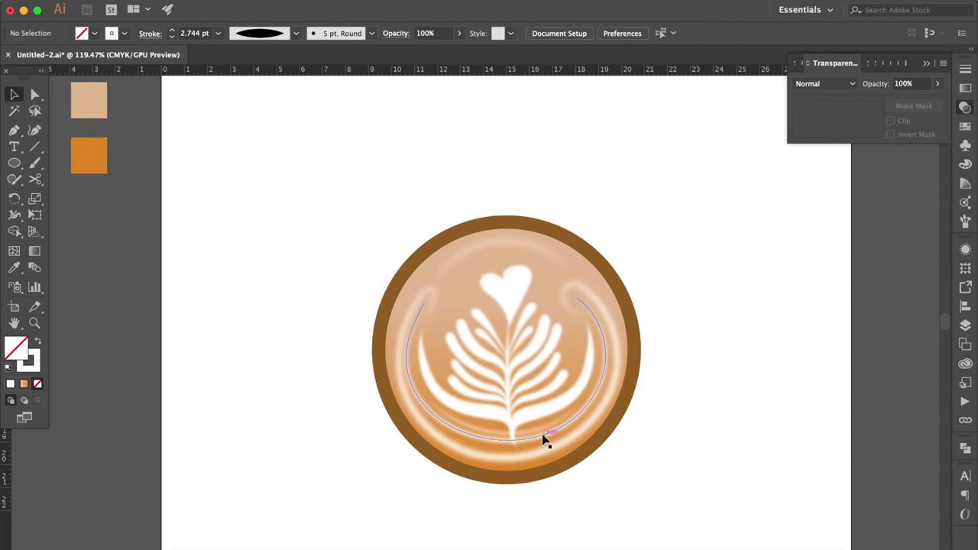
Step: Stretch the inner U-shaped foam arc slightly downward
click(540, 444)
scroll(200, 306, up, 4)
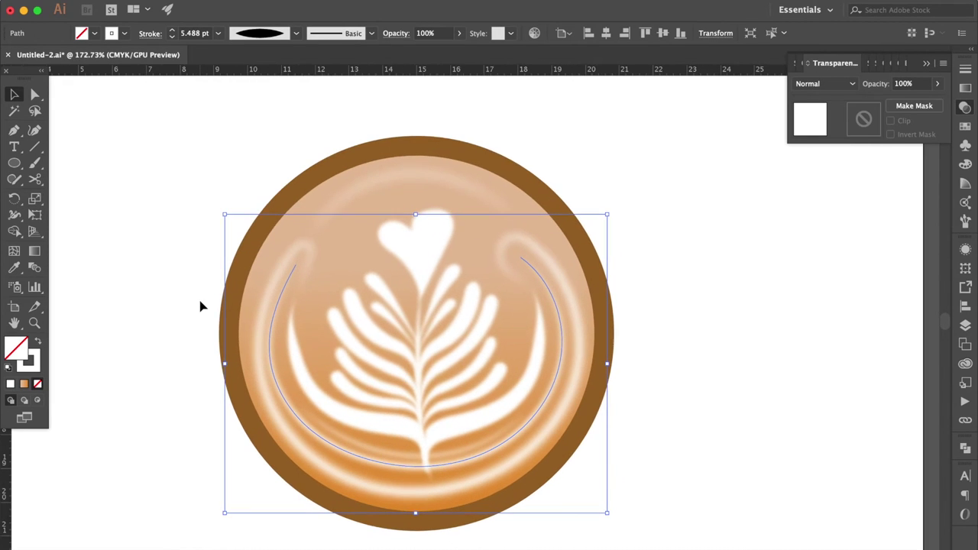
drag(416, 514, 416, 521)
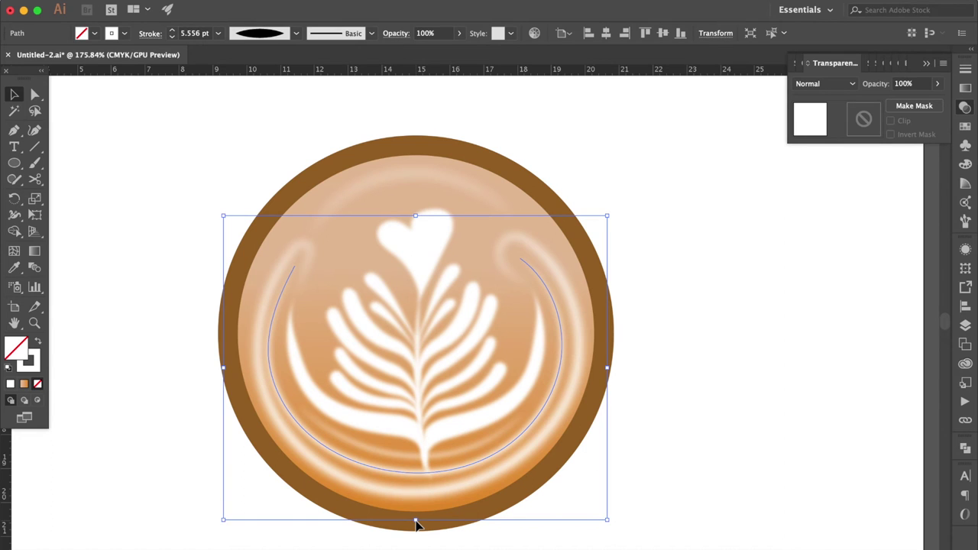
click(740, 266)
scroll(740, 266, down, 2)
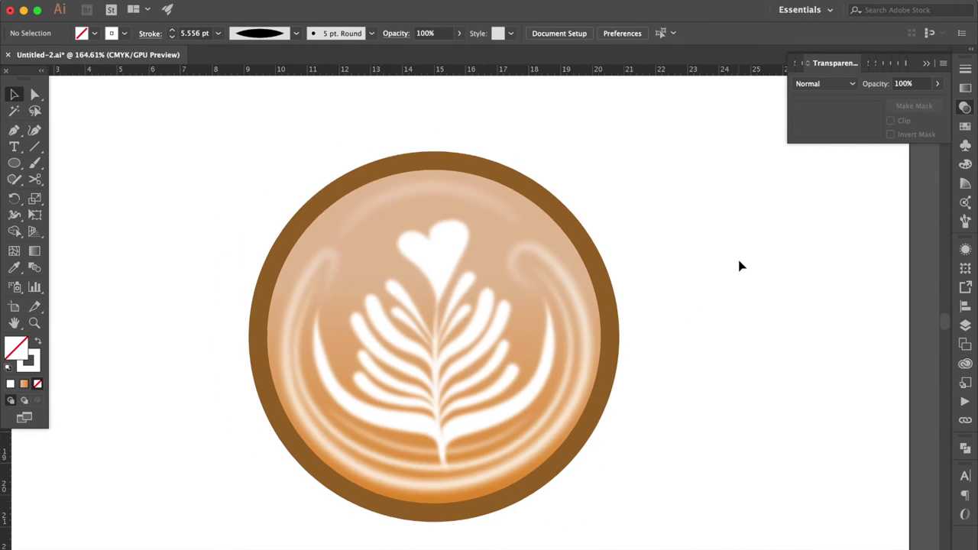
scroll(739, 266, down, 3)
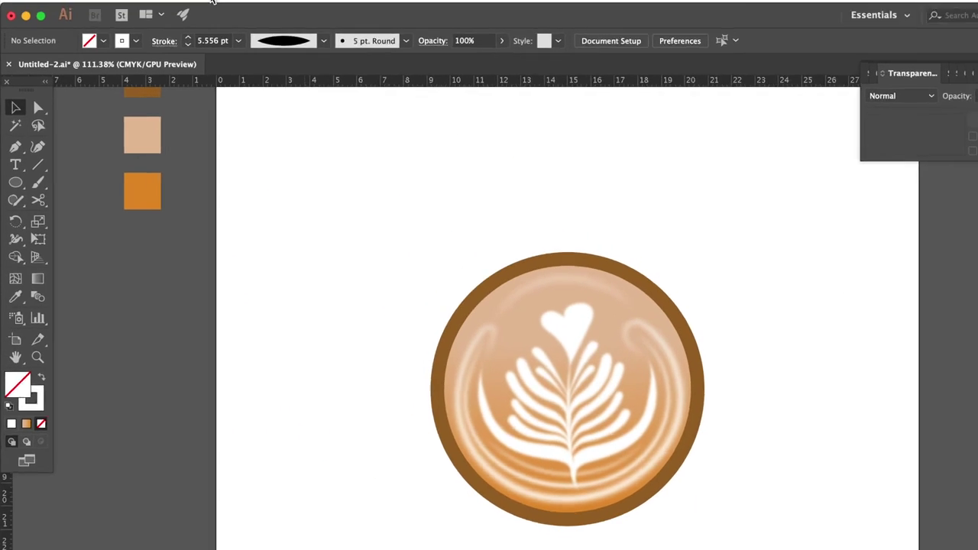
click(184, 0)
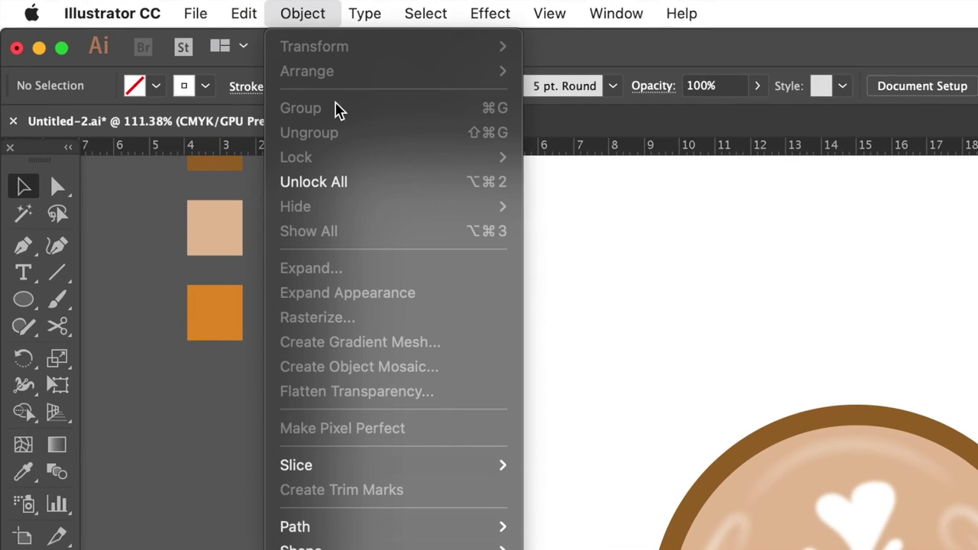
Step: Unlock all artwork and scale the gradient coffee circle up to 105%
click(208, 95)
click(430, 197)
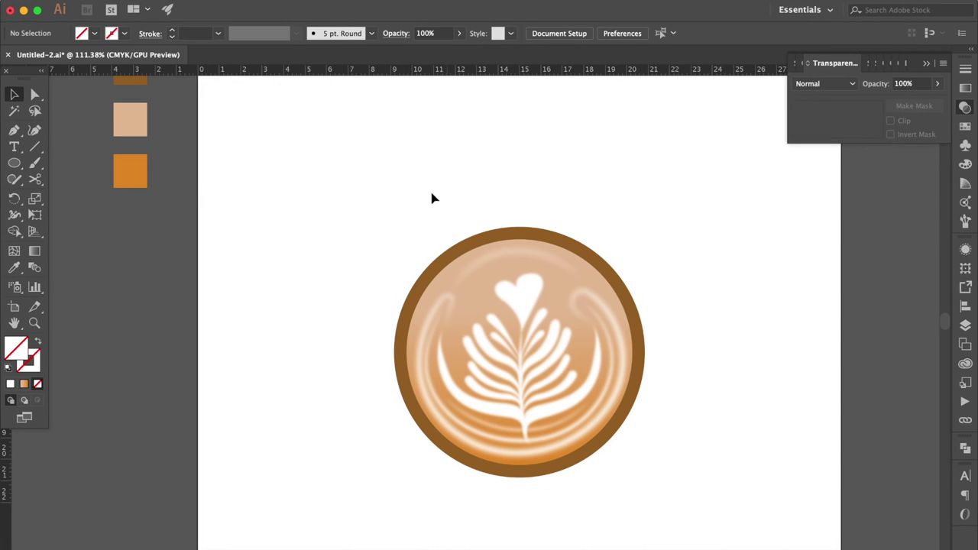
click(449, 267)
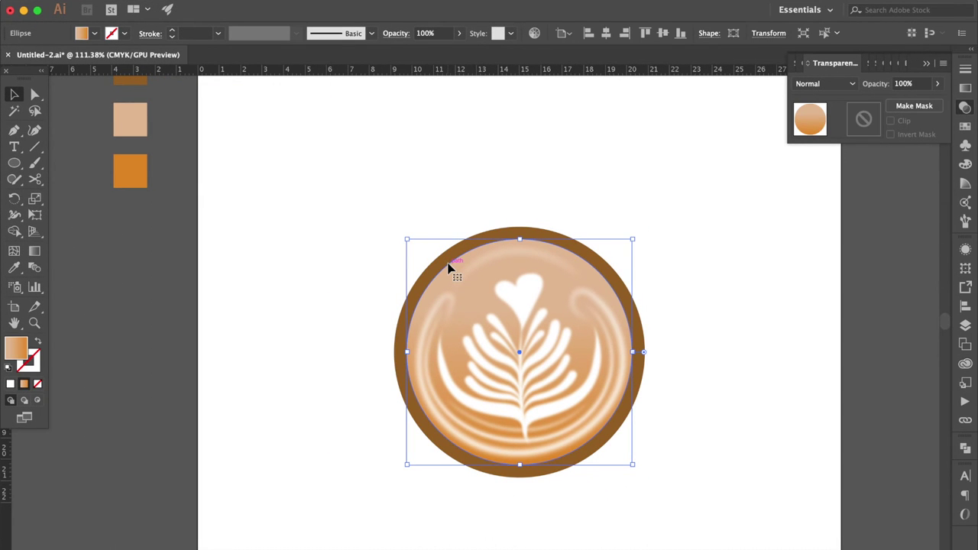
right_click(449, 268)
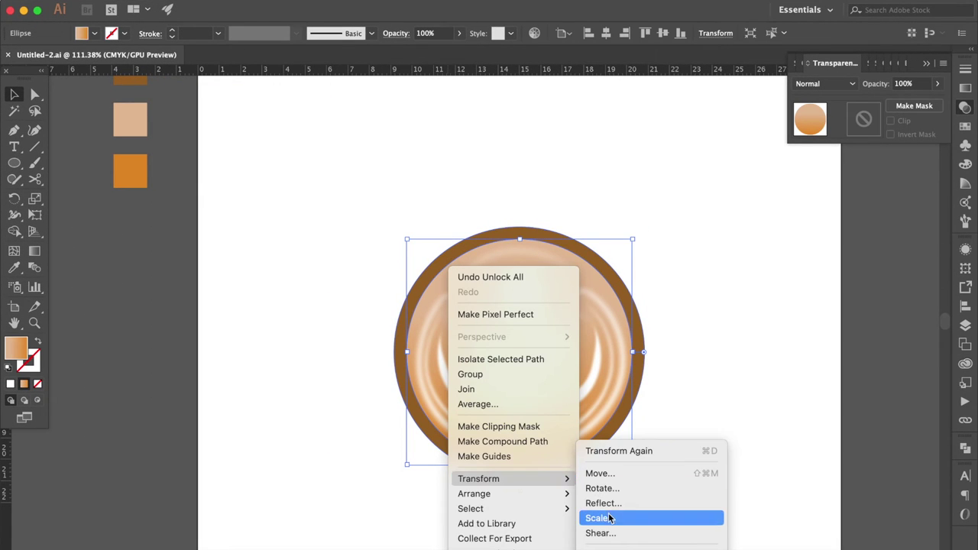
click(609, 518)
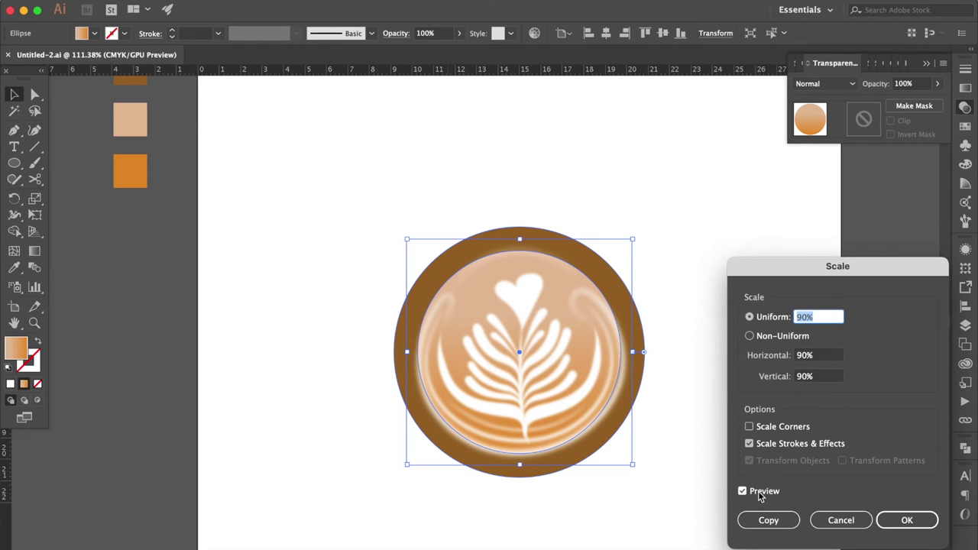
key(Up)
key(Up)
key(Up)
key(Up)
key(Up)
key(Up)
key(Up)
key(Up)
key(Up)
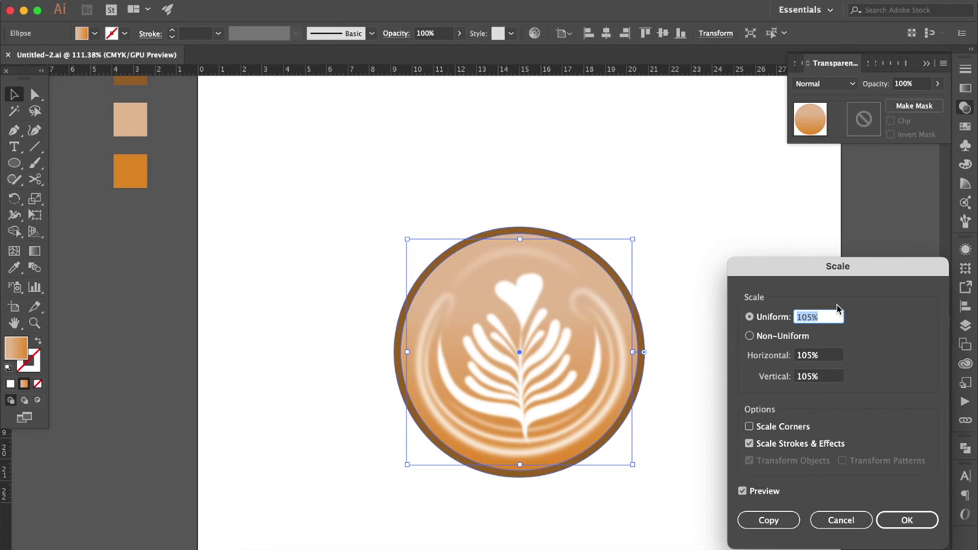
key(Return)
Step: Soften the coffee circle's edge with a Gaussian Blur, entering 50 as the radius
click(297, 0)
mouse_move(442, 446)
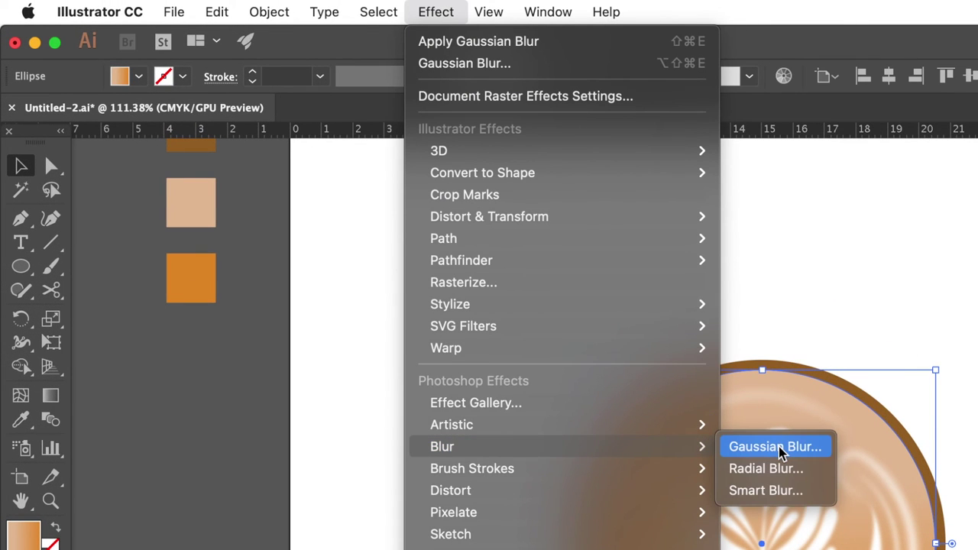
click(775, 447)
click(652, 351)
drag(693, 323, 698, 324)
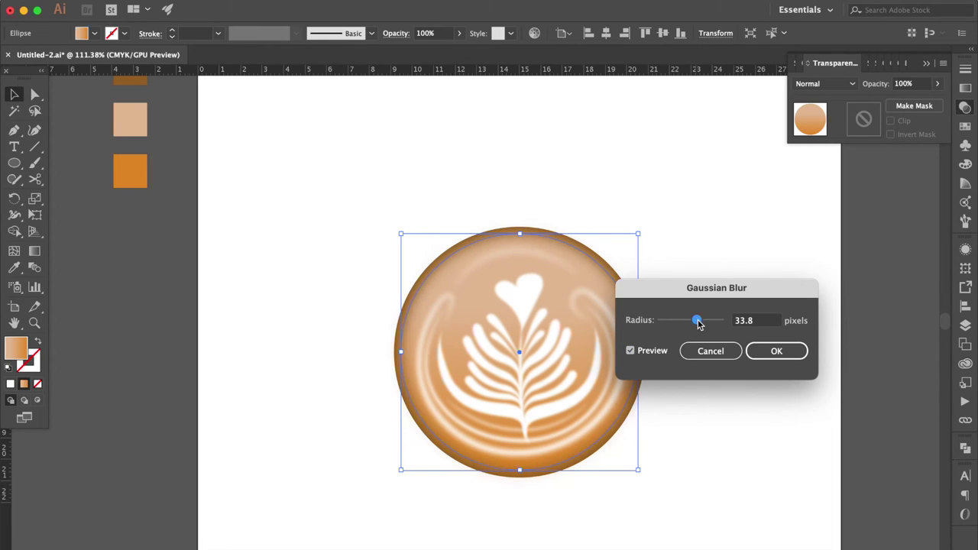
double_click(745, 321)
text(50)
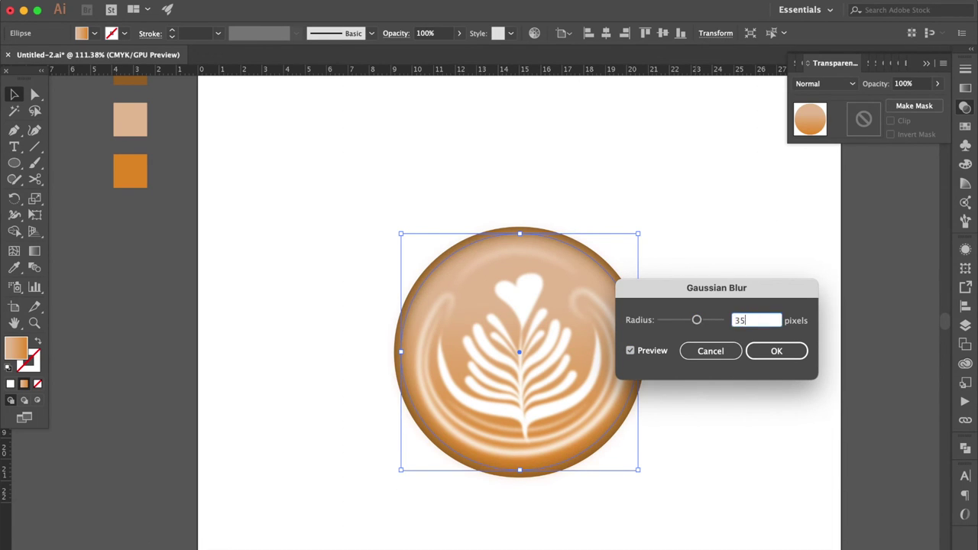
click(768, 351)
click(699, 325)
scroll(698, 326, up, 2)
click(540, 220)
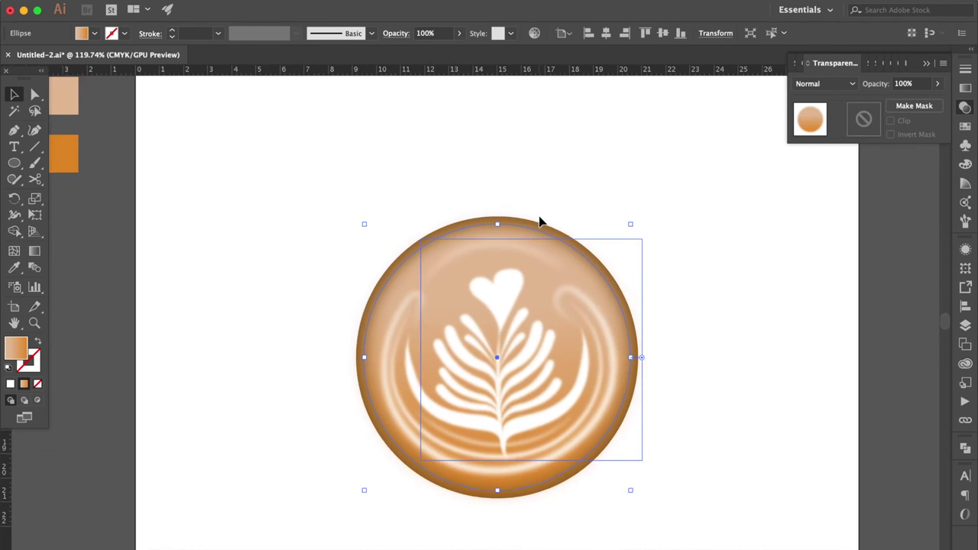
click(603, 162)
click(563, 253)
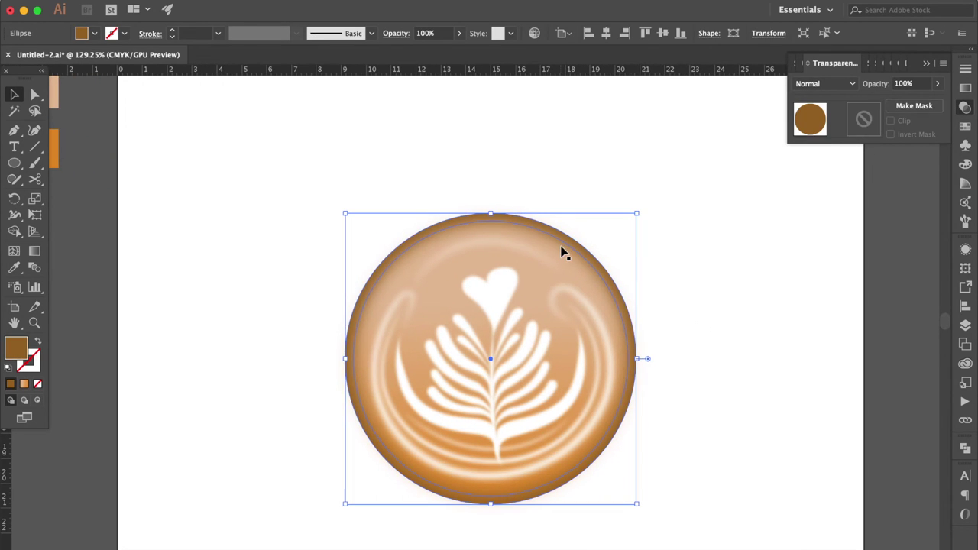
Step: Darken the back circle, send it behind all artwork, and fill it with 40% grey
click(965, 165)
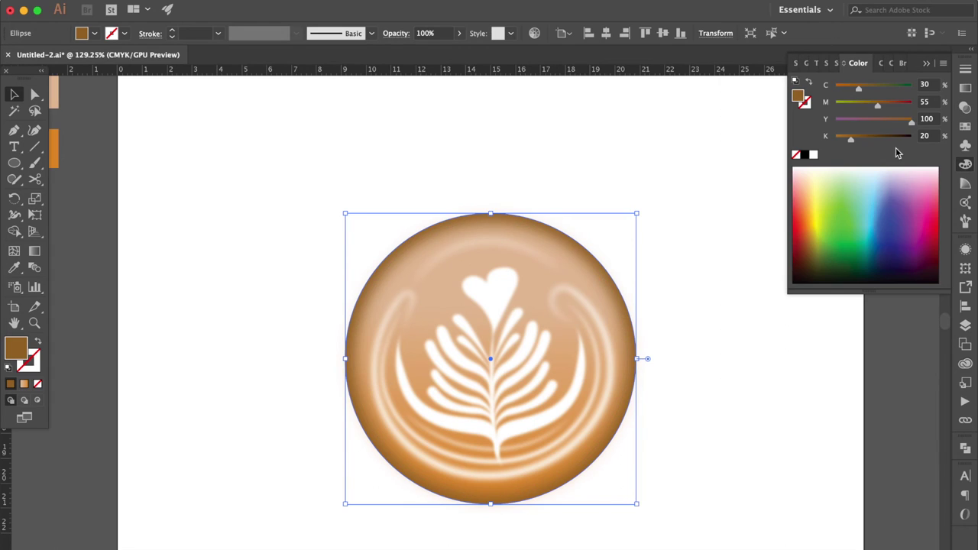
drag(852, 140, 853, 139)
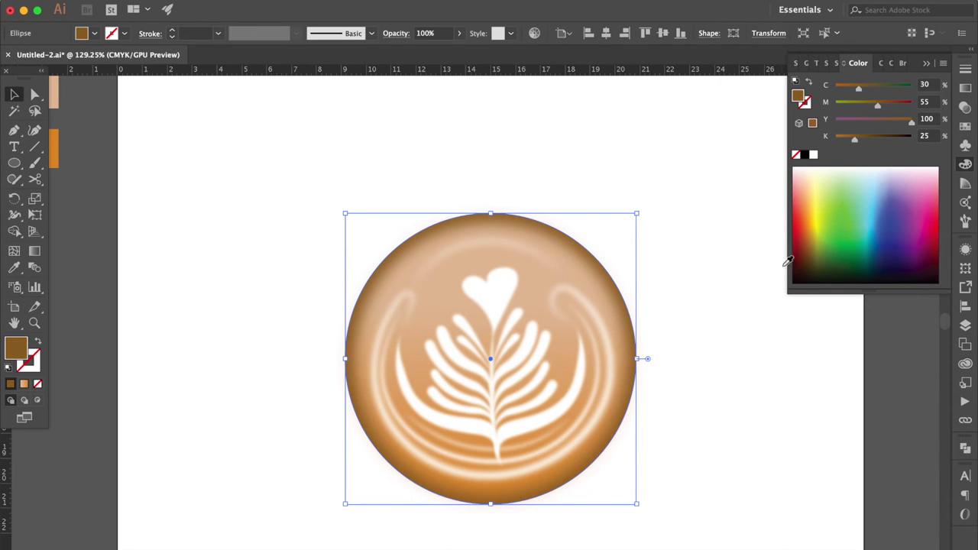
key(ctrl+shift+b)
key(ctrl+shift+b)
click(964, 127)
click(862, 146)
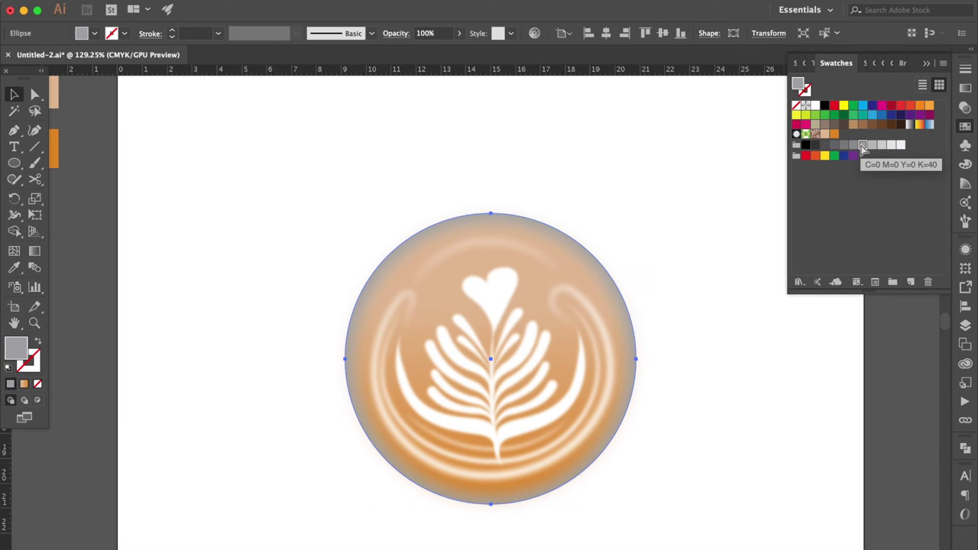
click(862, 146)
Step: Scale the rim circle to 109% and fill it with dark green
right_click(633, 330)
mouse_move(664, 503)
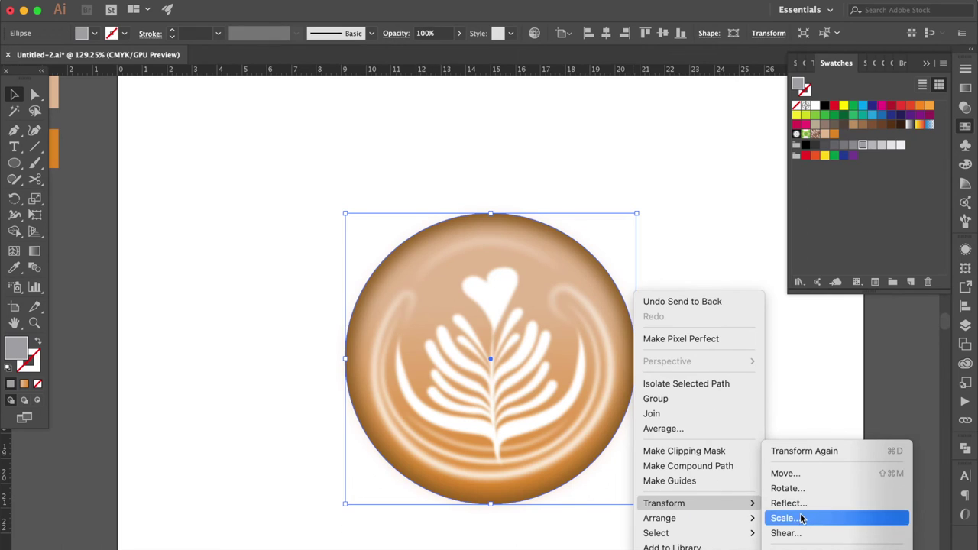
click(800, 520)
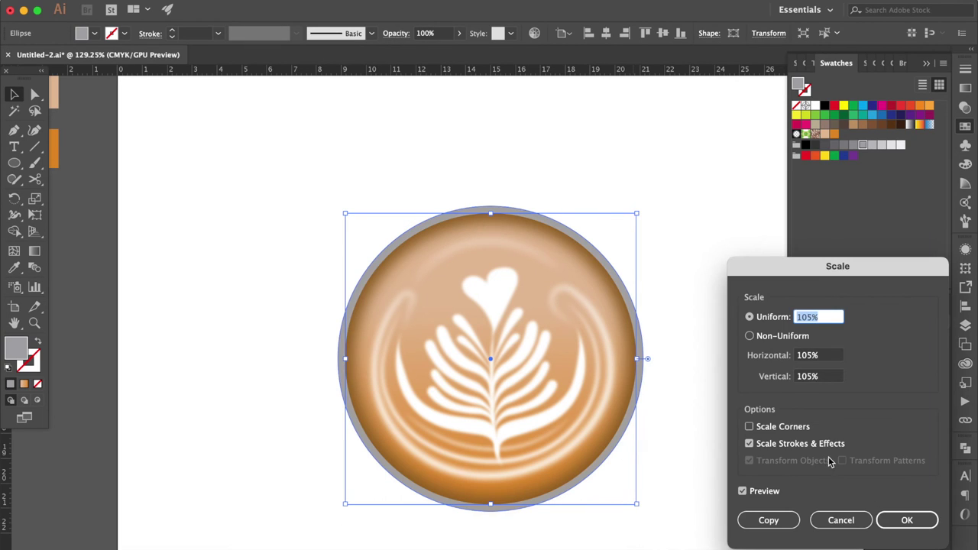
key(Up)
key(Up)
key(Up)
key(Up)
key(Return)
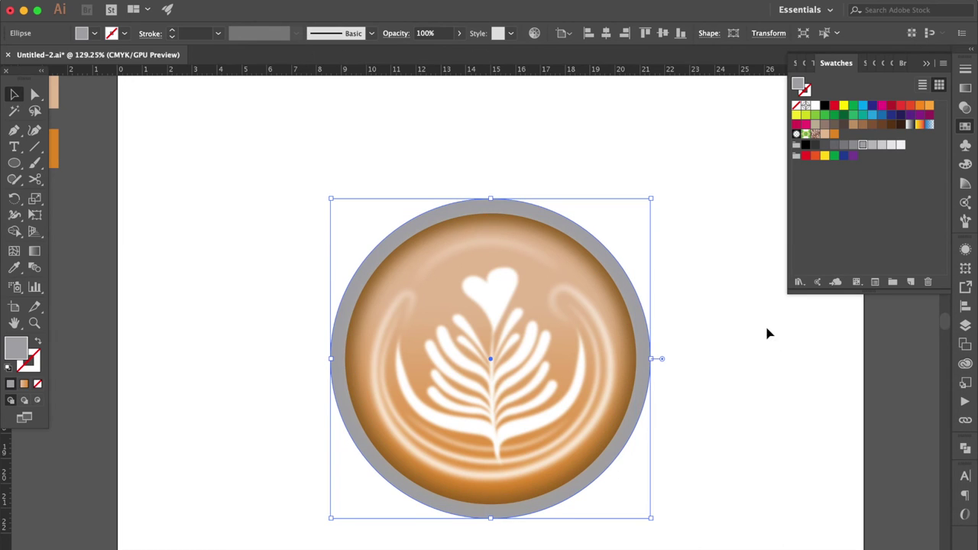
key(ctrl+0)
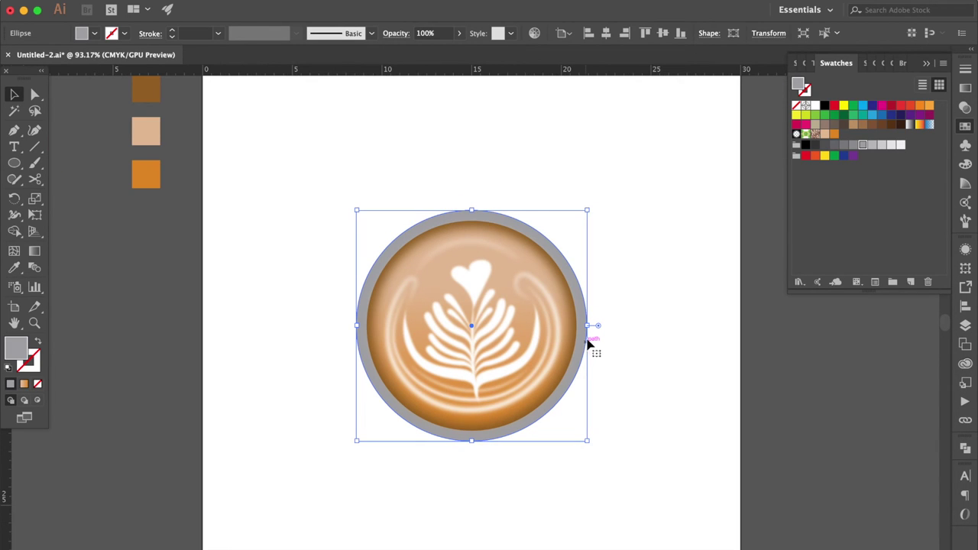
click(843, 117)
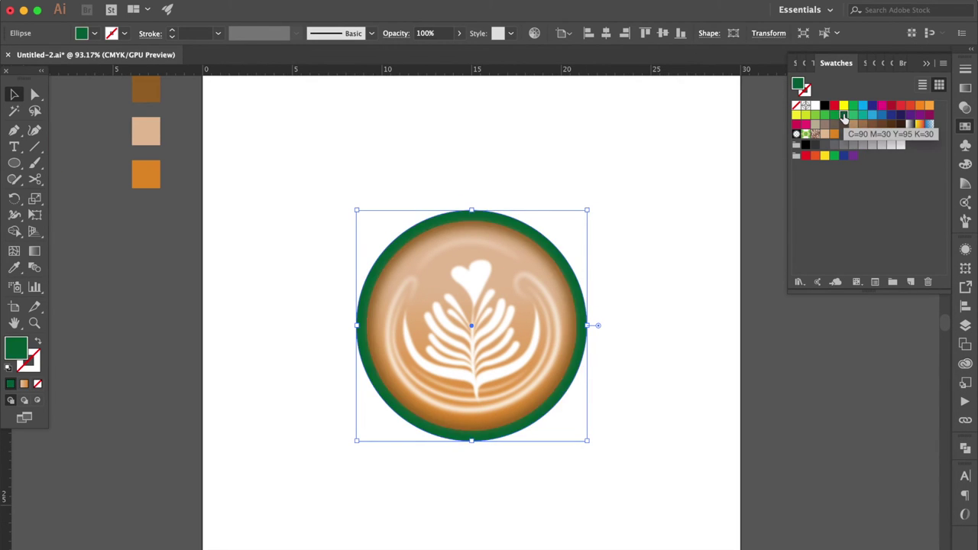
Step: Scale the green circle uniformly to 135% so it forms a wide band behind the rim
right_click(570, 278)
mouse_move(599, 491)
click(734, 518)
key(Up)
key(Up)
key(Up)
key(Up)
key(Up)
key(Up)
key(Up)
key(Up)
key(Up)
key(Up)
key(Up)
key(Up)
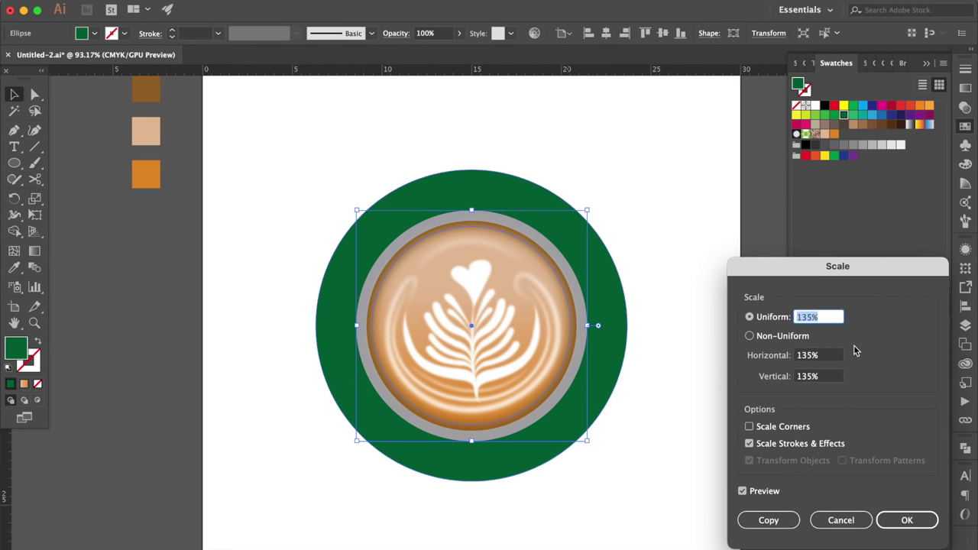
key(Return)
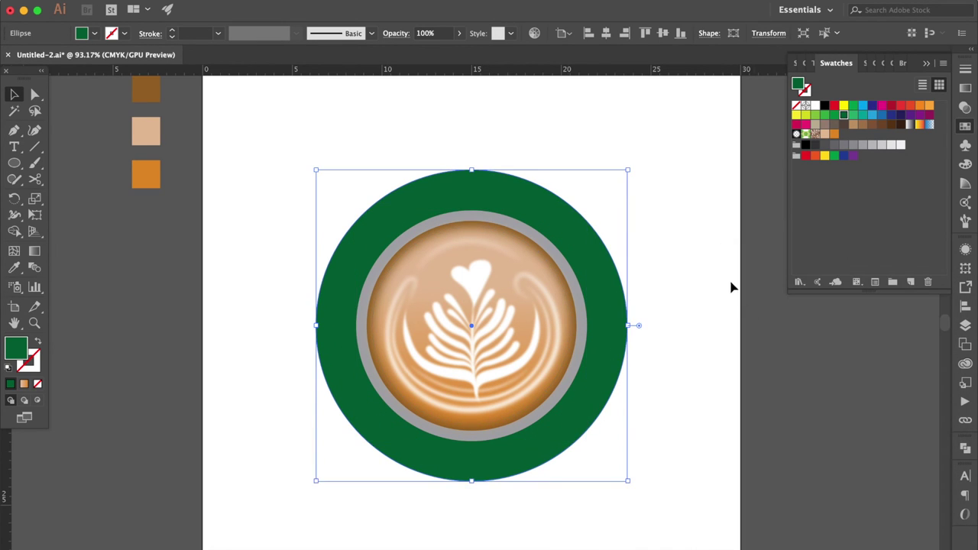
click(732, 307)
Step: Apply the White, Black preset gradient to the grey rim circle
click(441, 223)
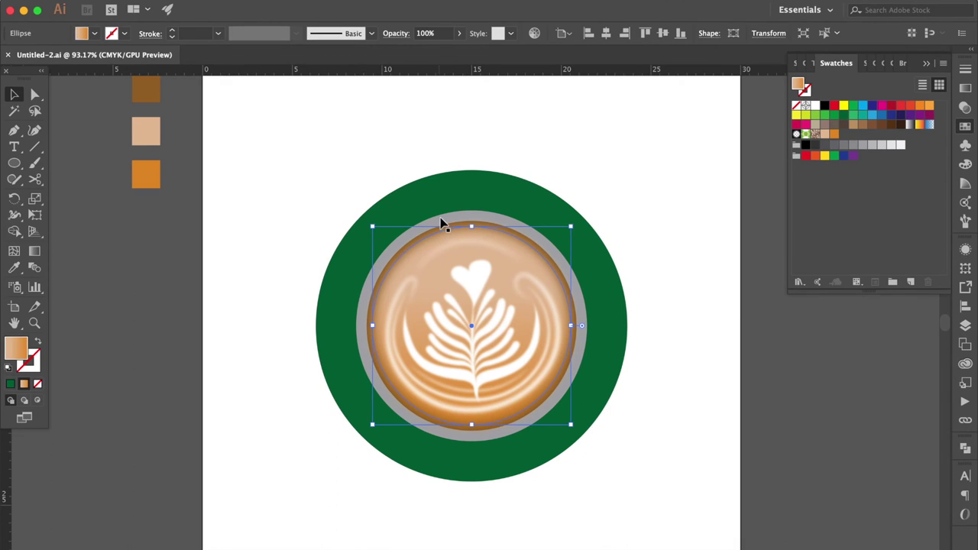
click(441, 220)
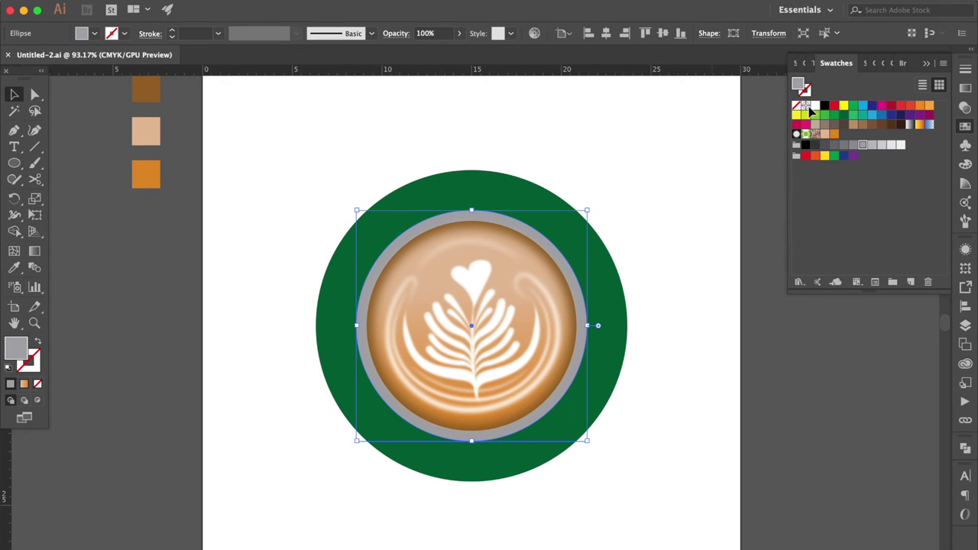
click(965, 88)
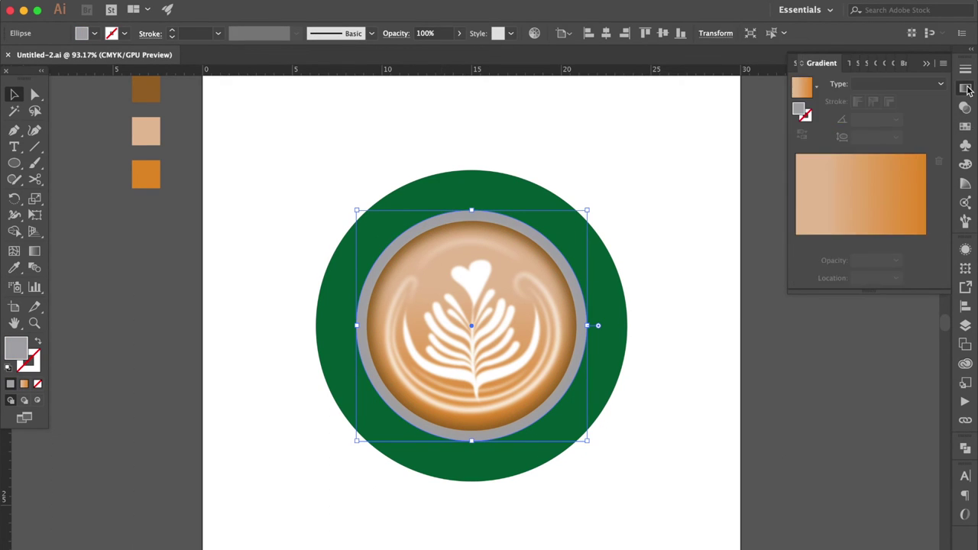
click(815, 86)
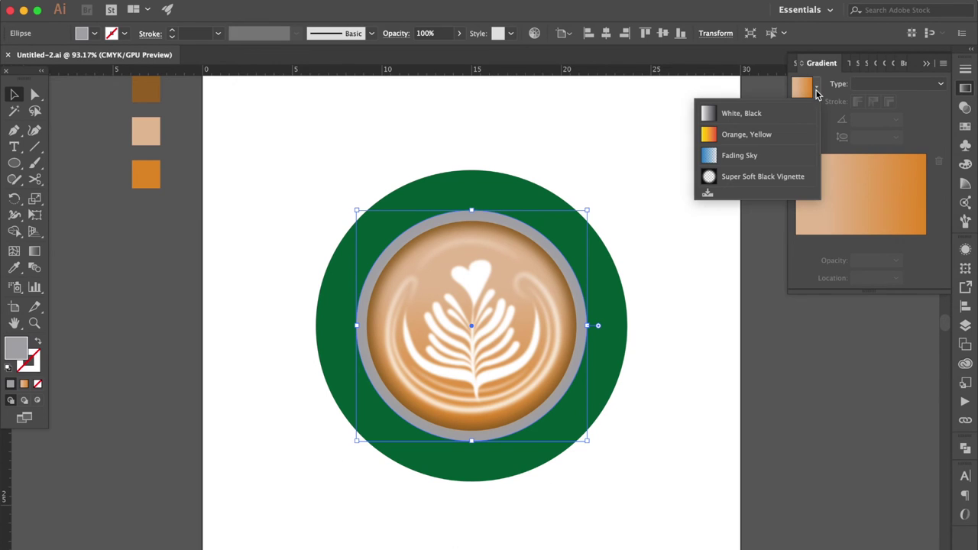
click(748, 113)
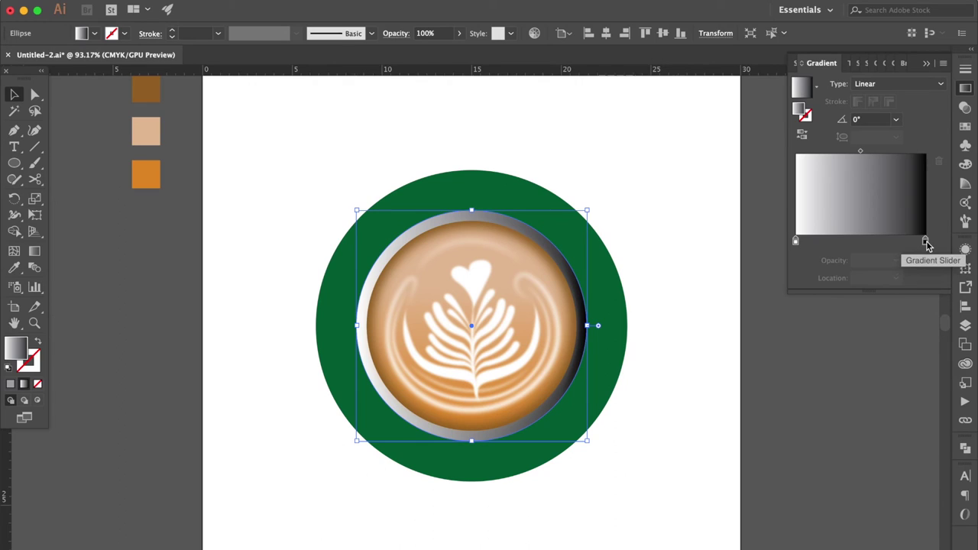
Step: Make the right gradient stop light grey and the left stop white, with the white stop pulled slightly inward
double_click(925, 241)
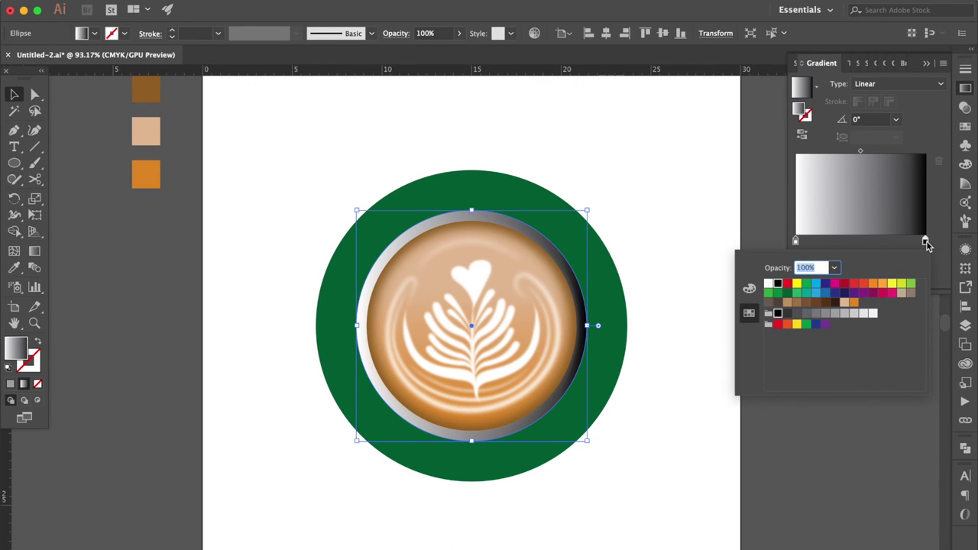
click(849, 313)
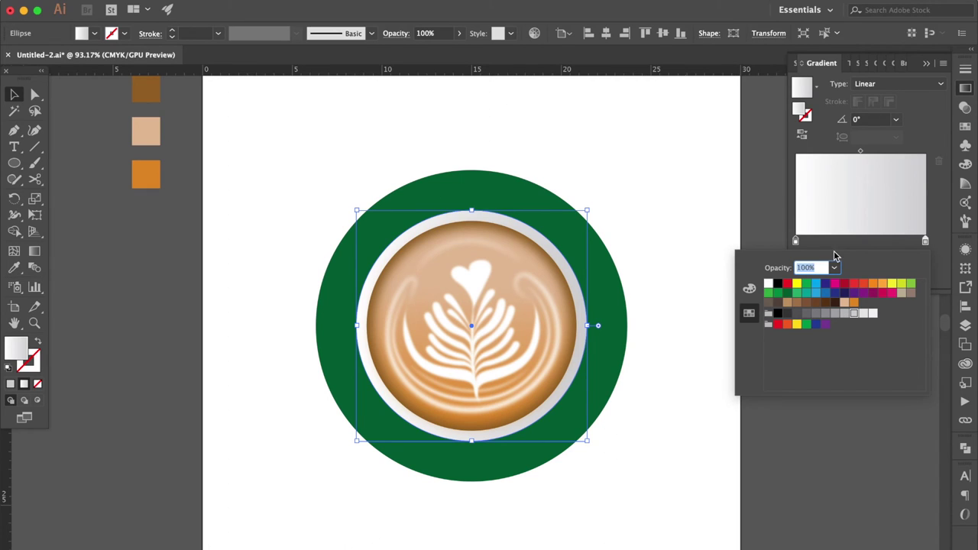
double_click(796, 241)
click(768, 286)
click(797, 242)
drag(796, 242, 820, 245)
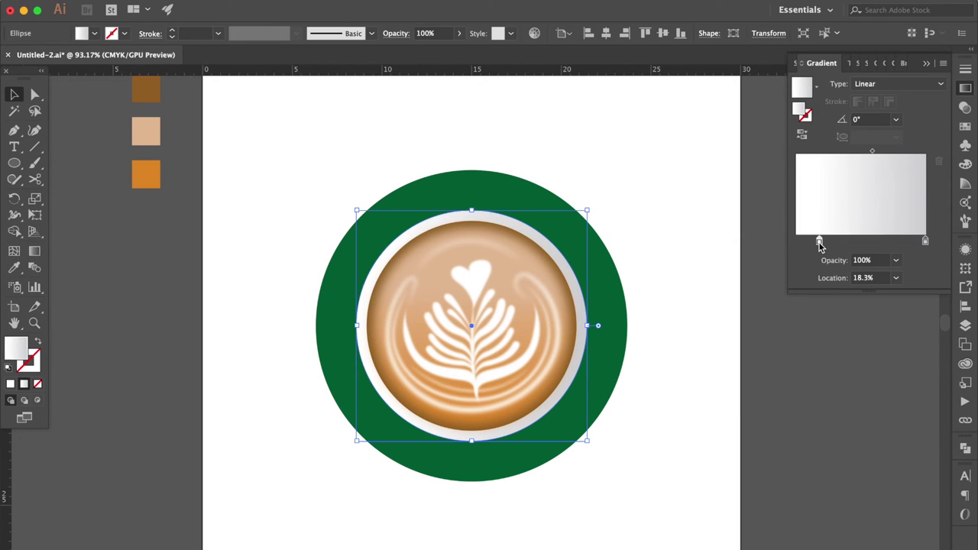
click(653, 210)
click(504, 192)
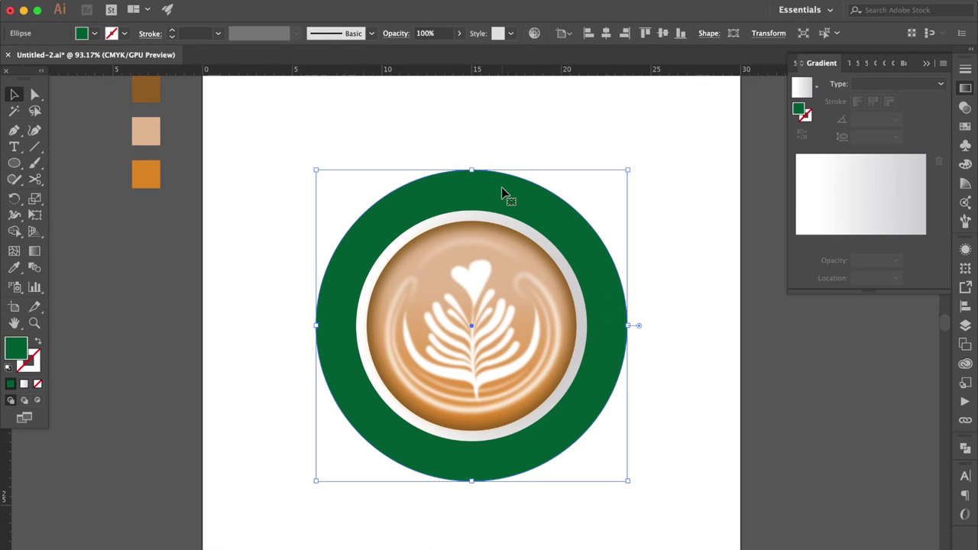
Step: Fill the outer cup circle black and add two horizontal and three vertical gradient mesh lines
click(965, 127)
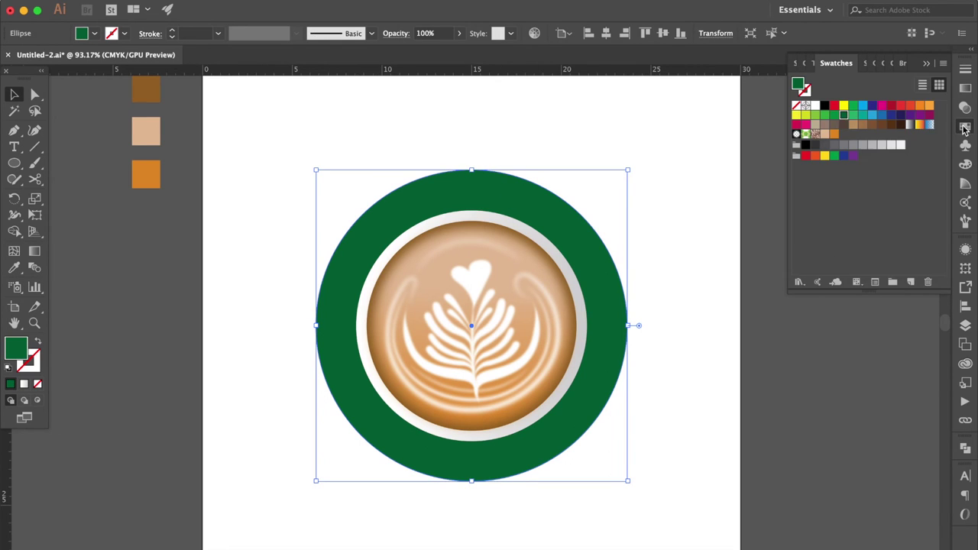
click(824, 106)
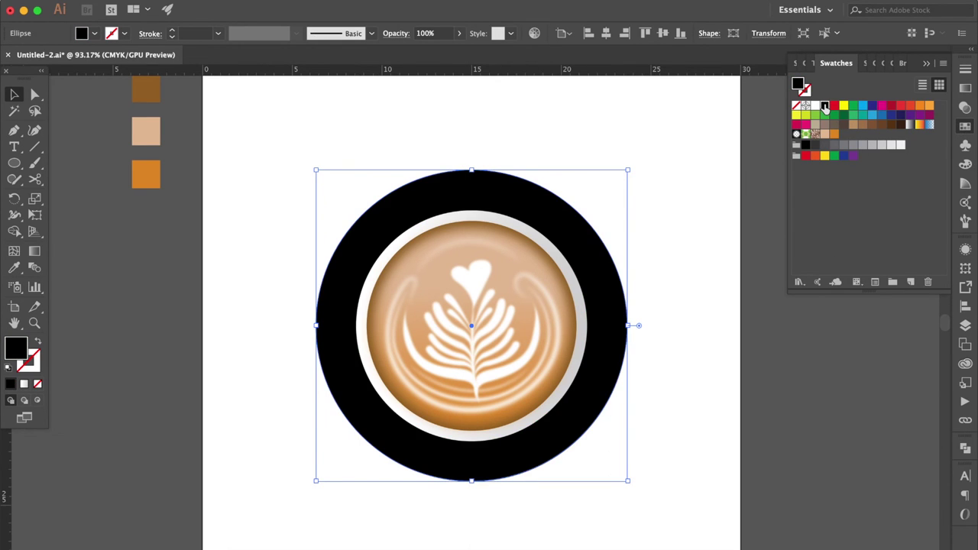
click(13, 198)
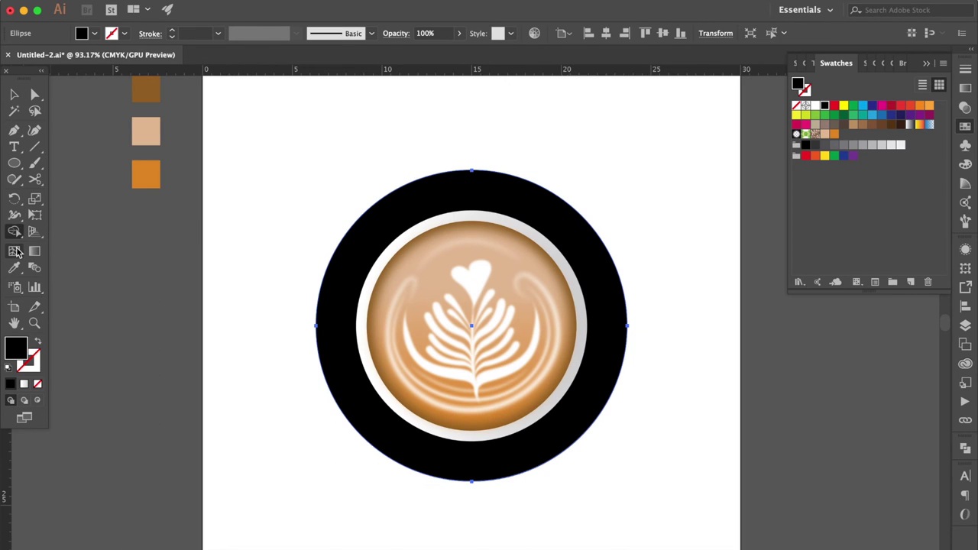
click(15, 252)
click(350, 231)
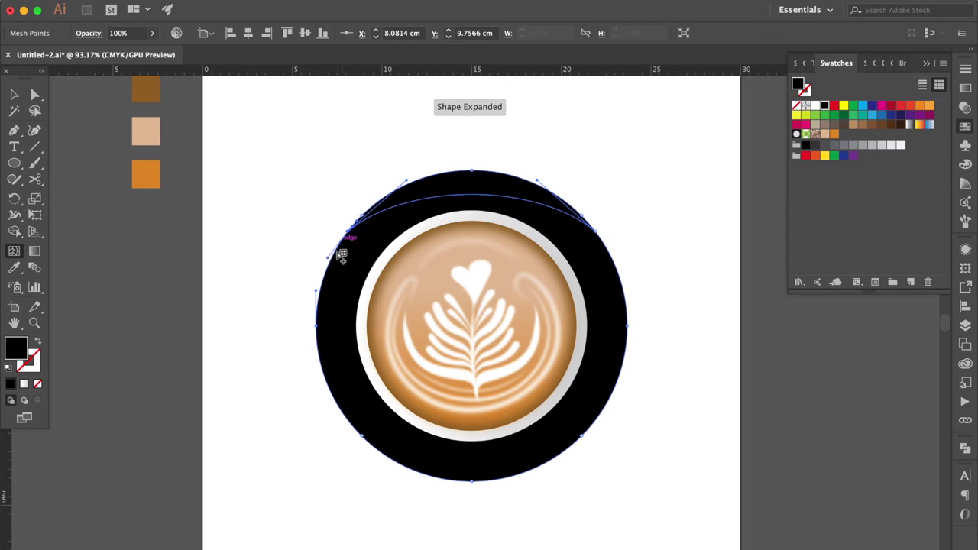
click(324, 281)
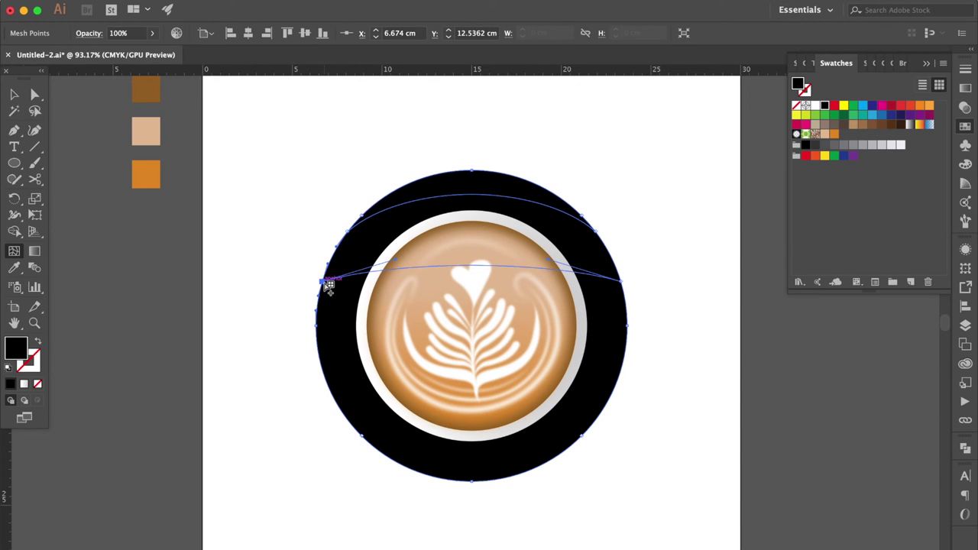
click(319, 344)
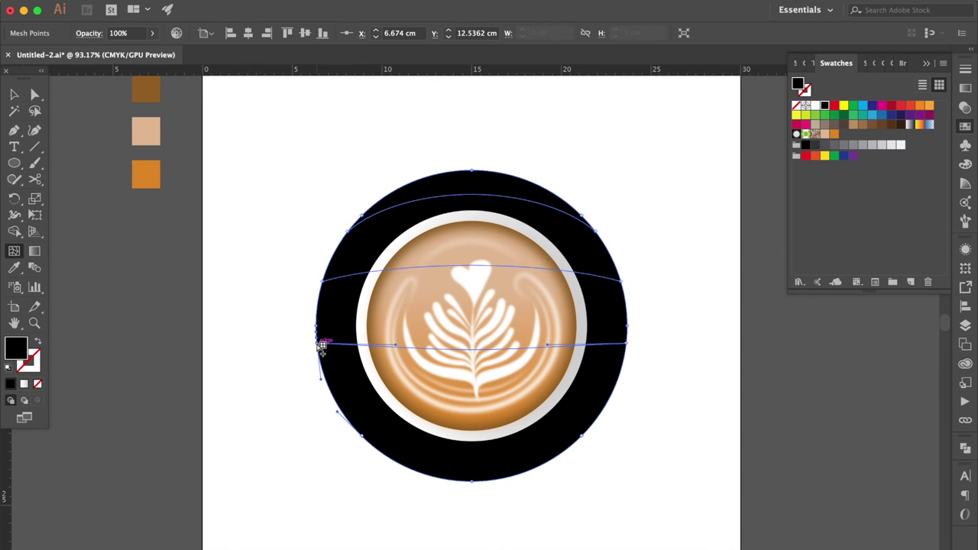
click(388, 192)
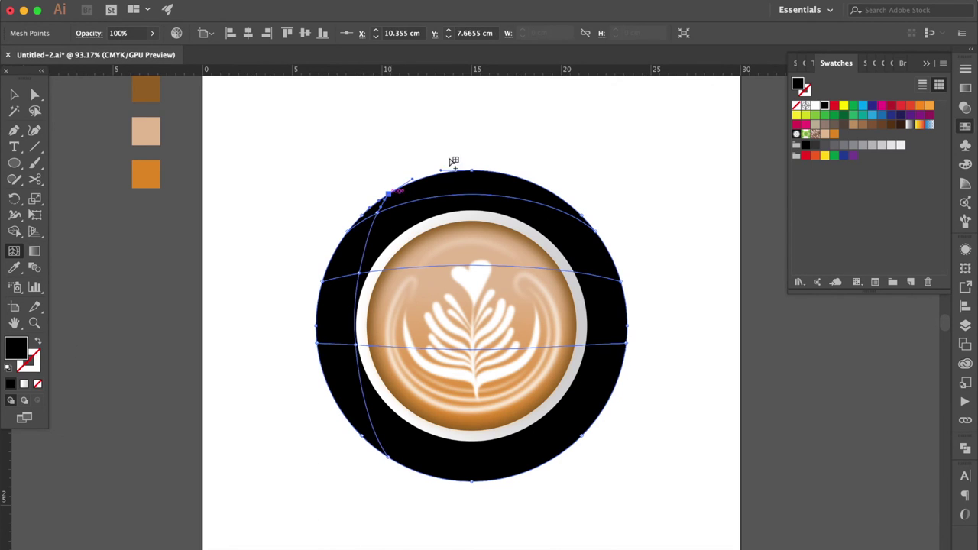
click(518, 177)
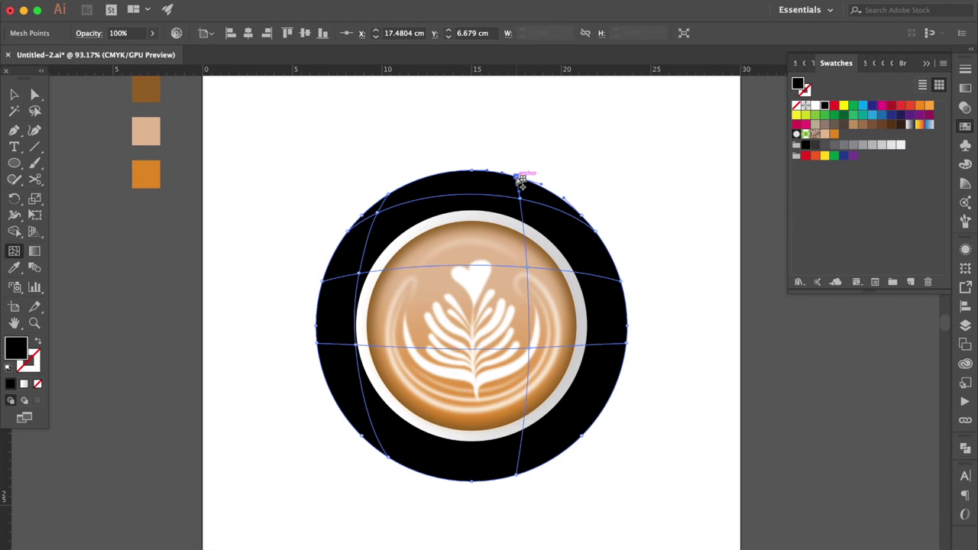
click(461, 172)
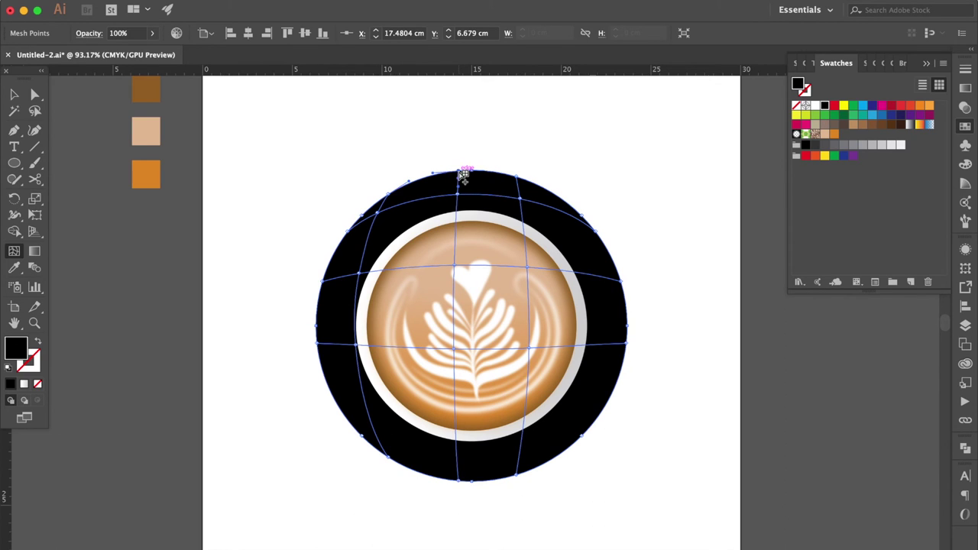
click(522, 200)
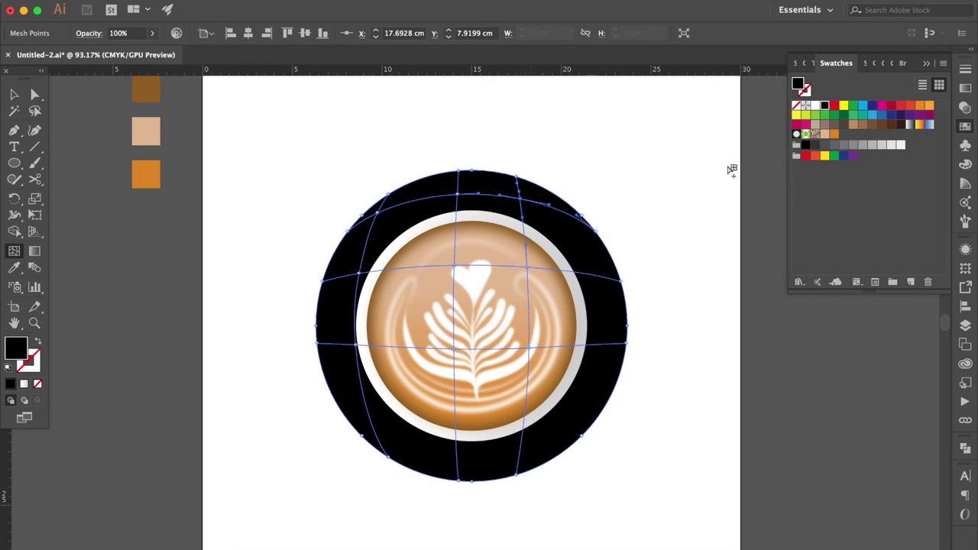
Step: Tint the upper-right mesh point green with 42% black, and make the top-centre point white
click(844, 116)
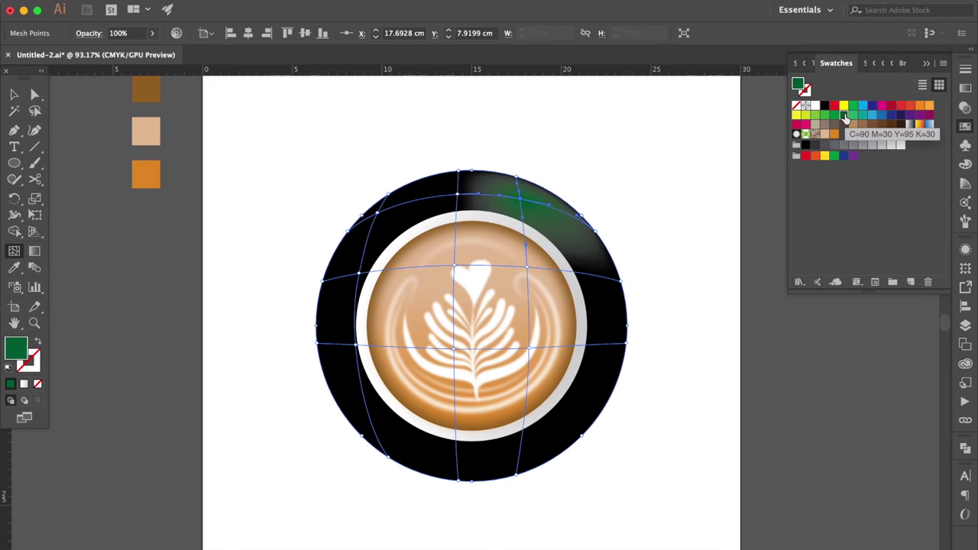
click(966, 166)
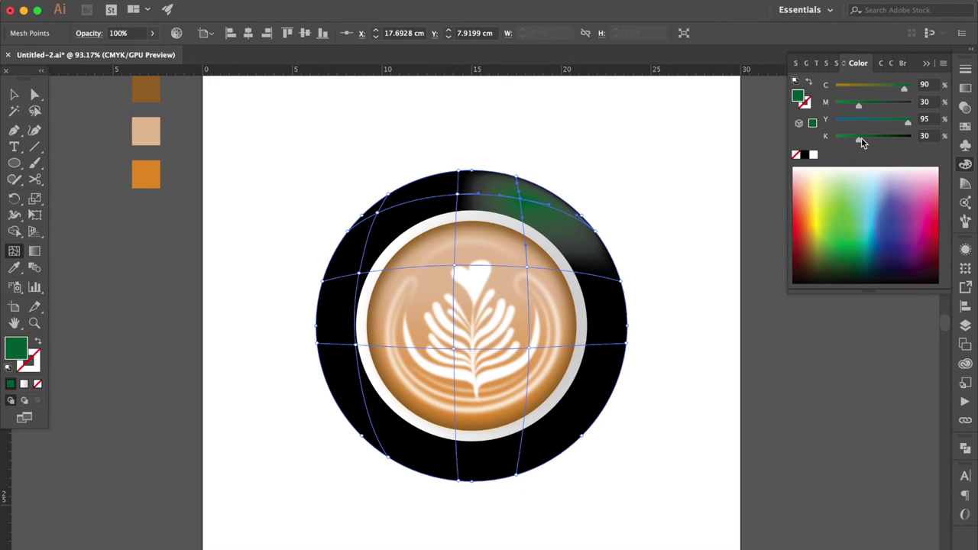
drag(861, 143, 871, 143)
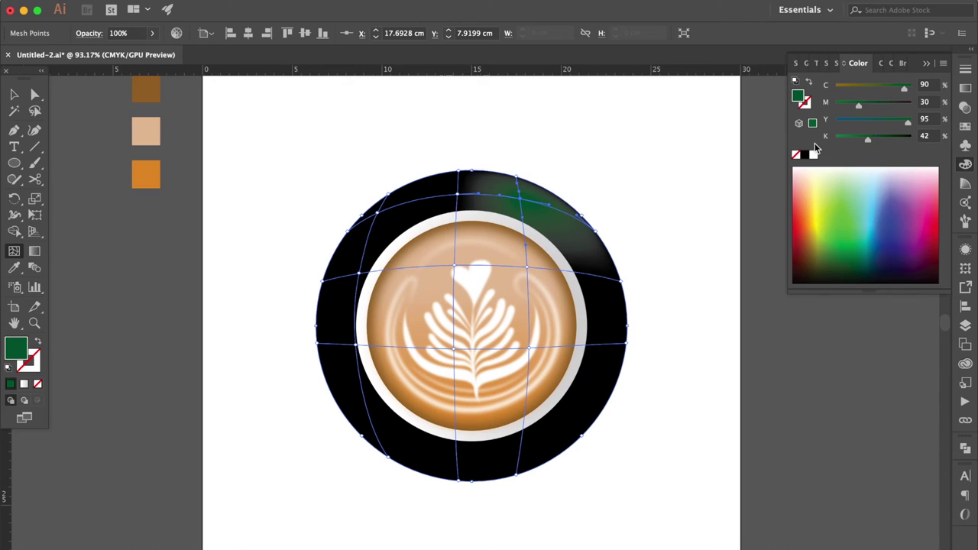
click(463, 196)
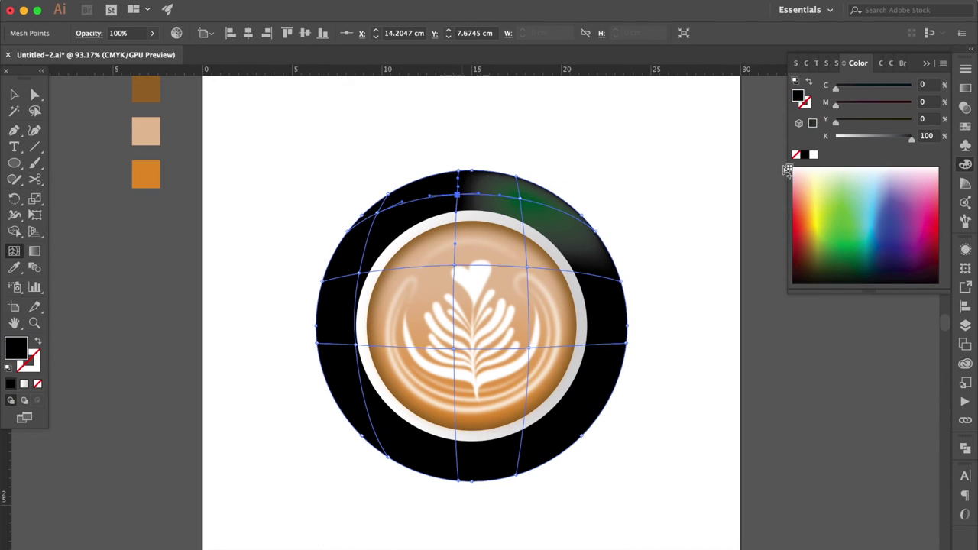
click(964, 126)
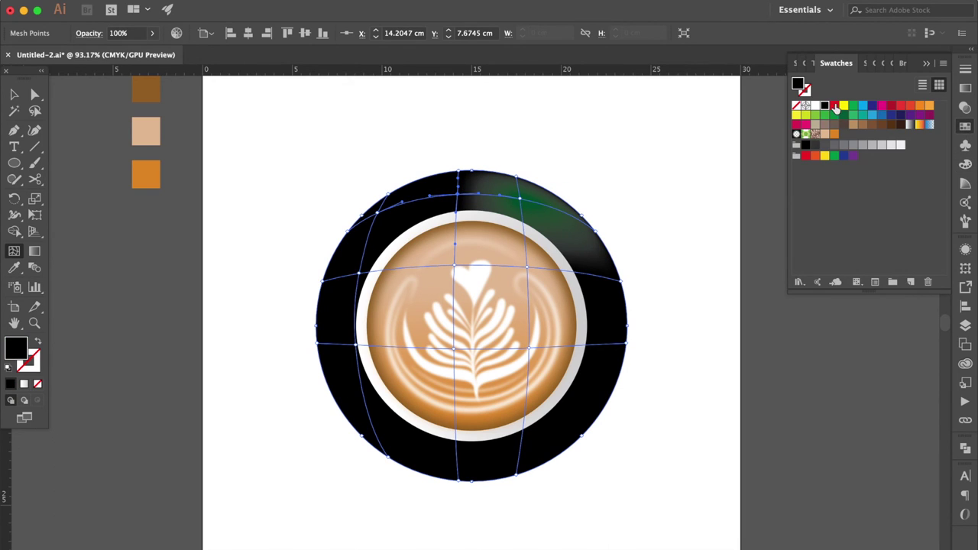
click(815, 108)
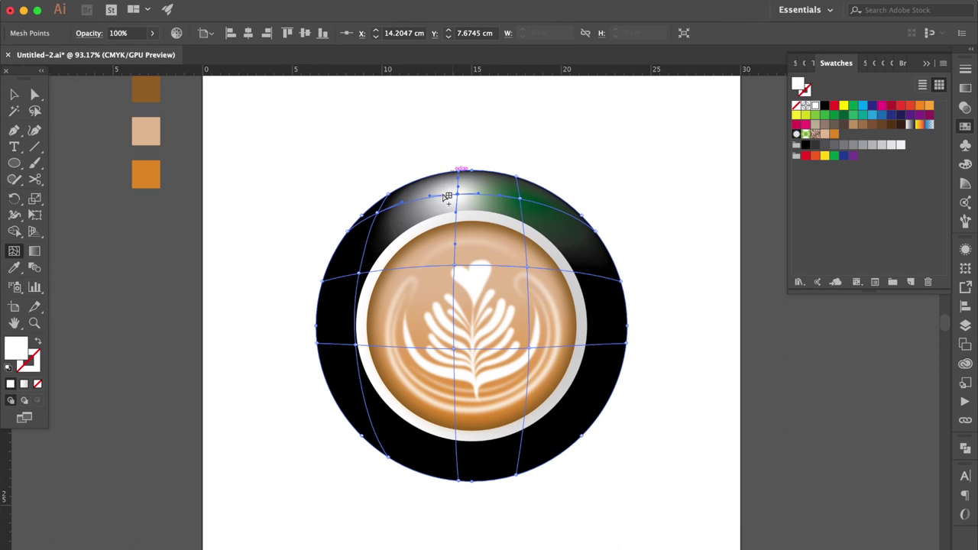
Step: Colour the upper-left mesh point a near-black green, raising K to about 86%
click(380, 217)
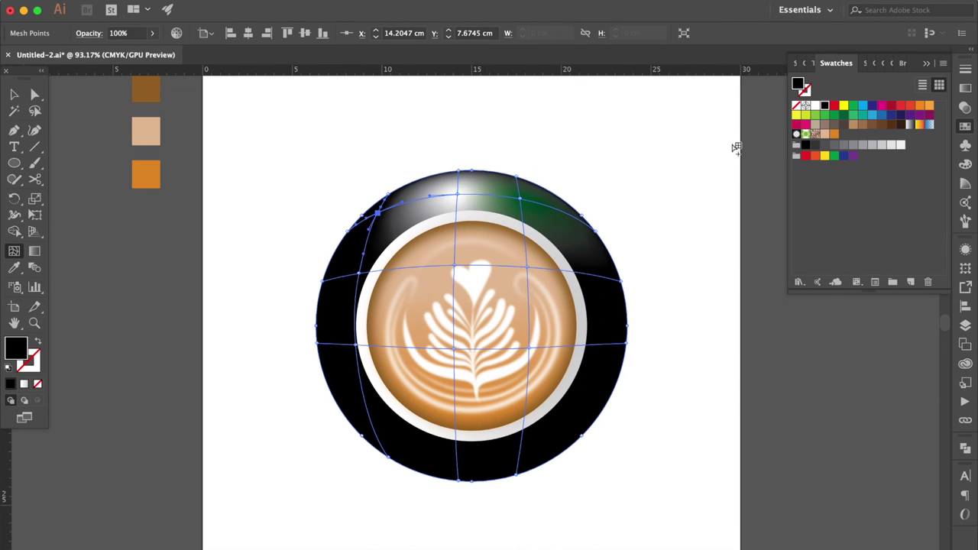
click(843, 115)
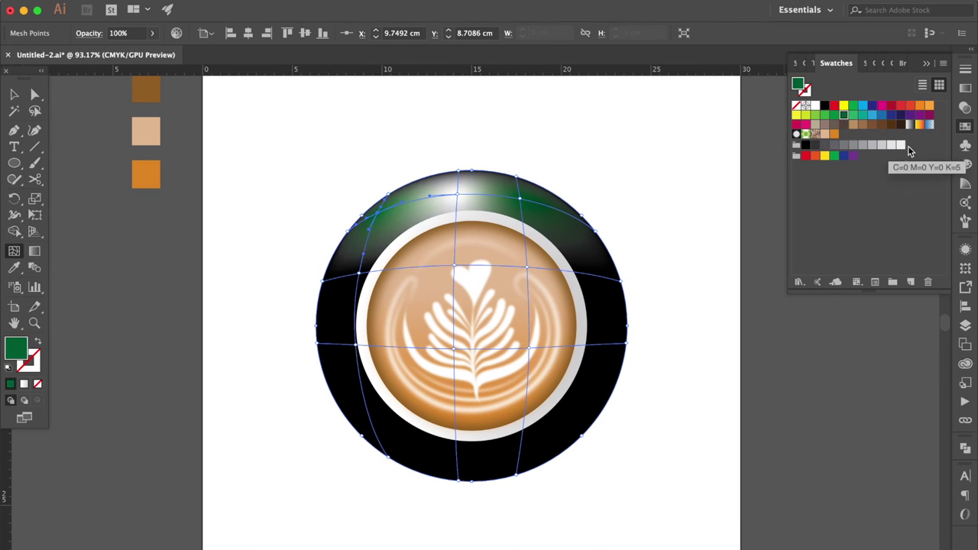
click(963, 167)
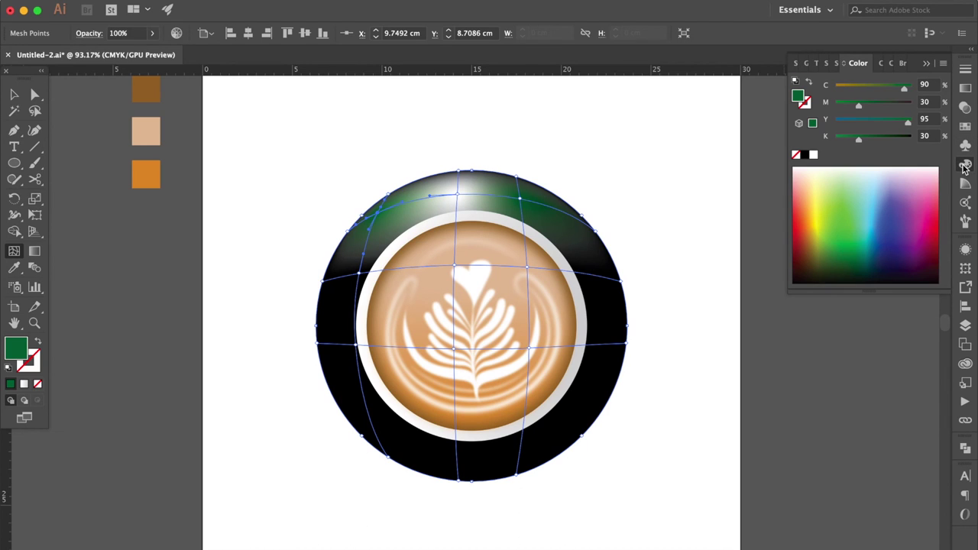
drag(864, 144, 901, 143)
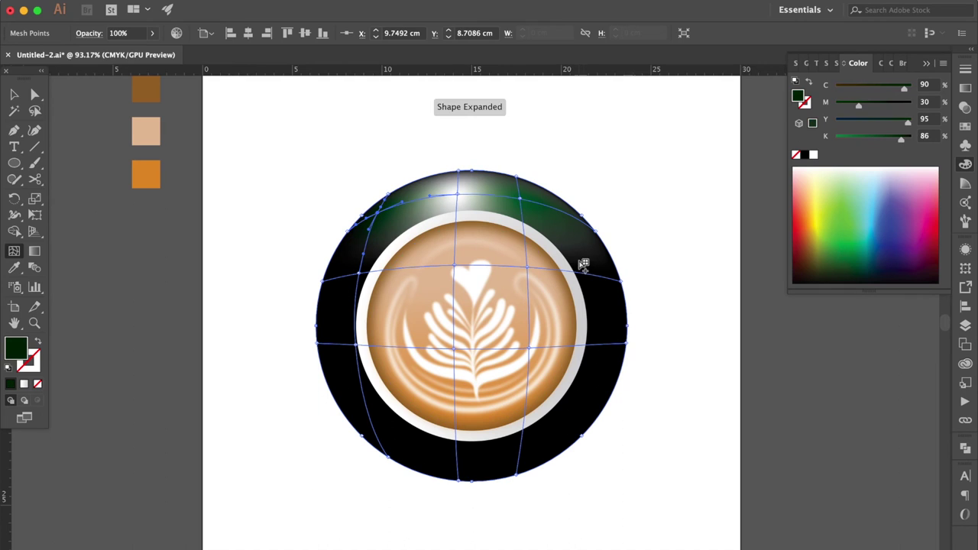
Step: Zoom in and sample the rim's green onto the upper-right mesh point with the Eyedropper
scroll(531, 269, up, 1)
scroll(531, 269, up, 5)
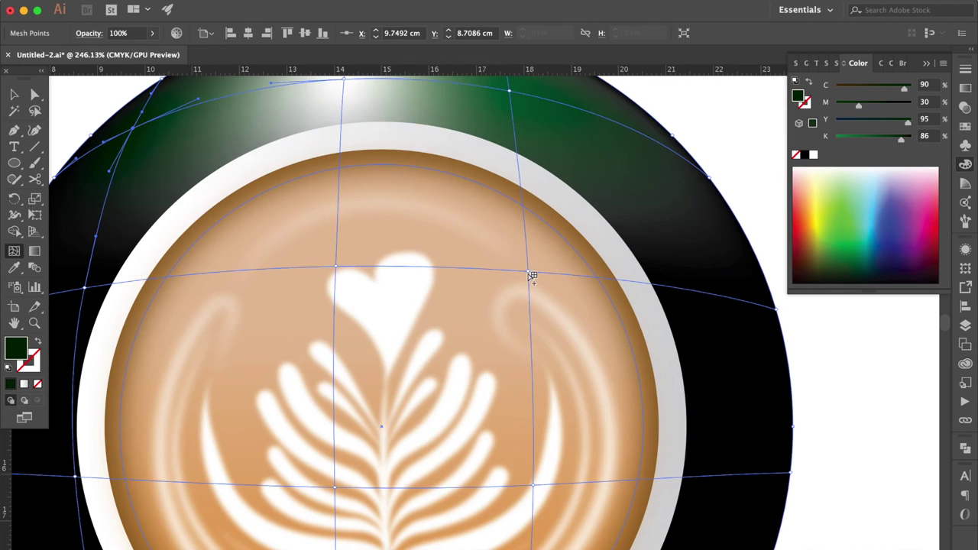
click(463, 293)
click(460, 291)
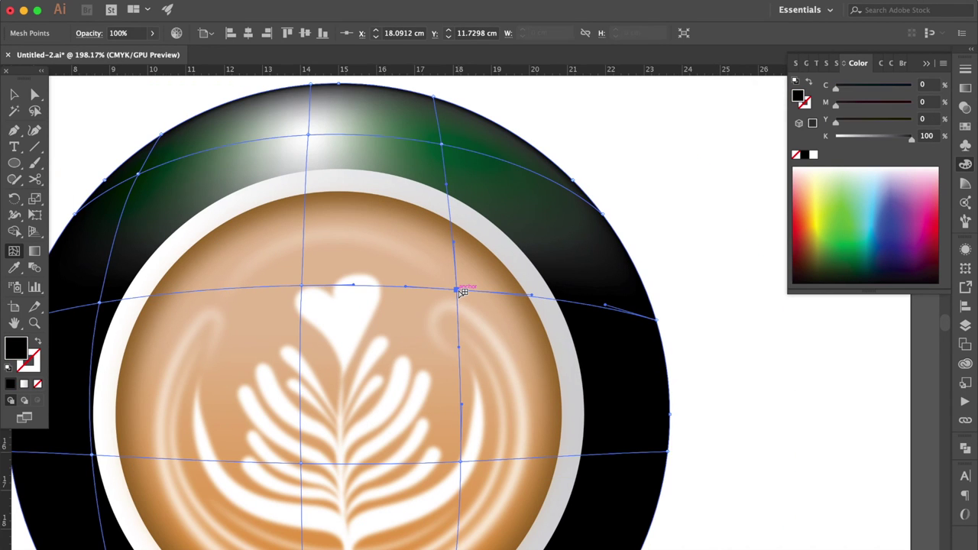
click(15, 270)
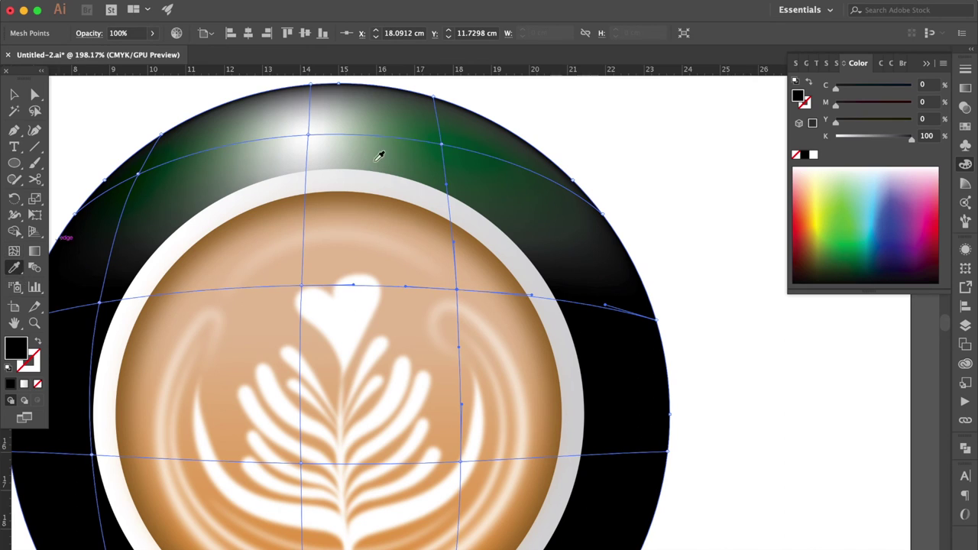
click(443, 144)
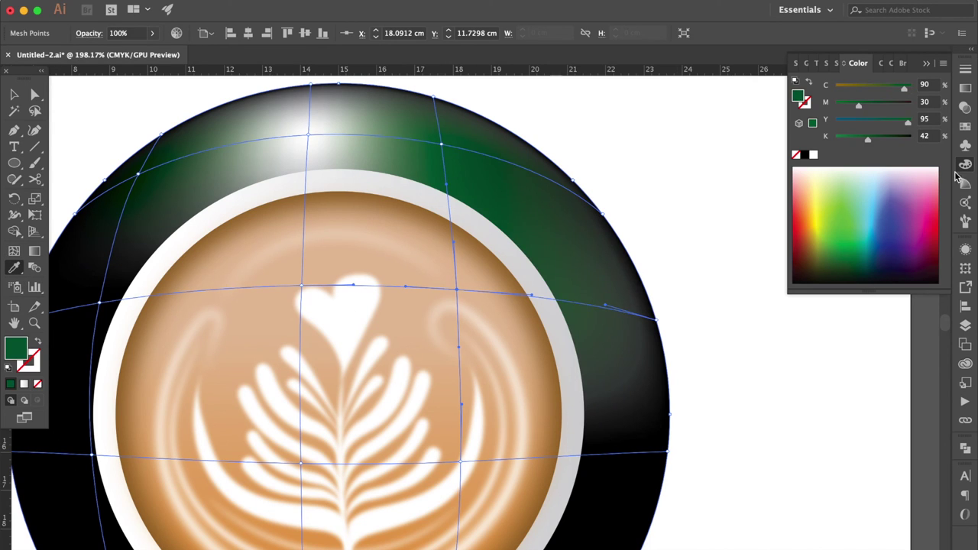
Step: Tune that point's green to C90 M32 Y95 K65 with the magenta and black sliders
drag(860, 109, 868, 109)
drag(871, 146, 888, 145)
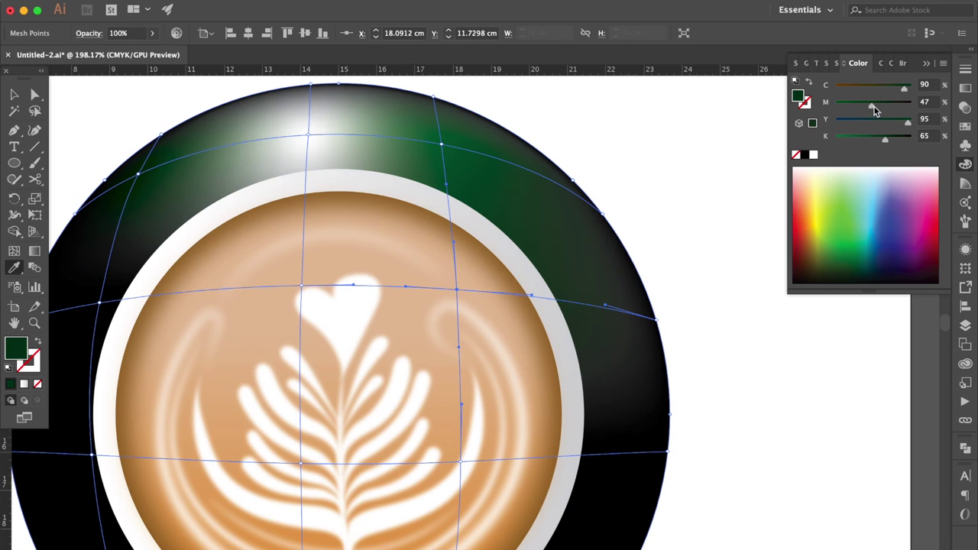
drag(873, 106, 862, 111)
scroll(628, 229, down, 5)
scroll(632, 222, down, 2)
scroll(634, 221, up, 2)
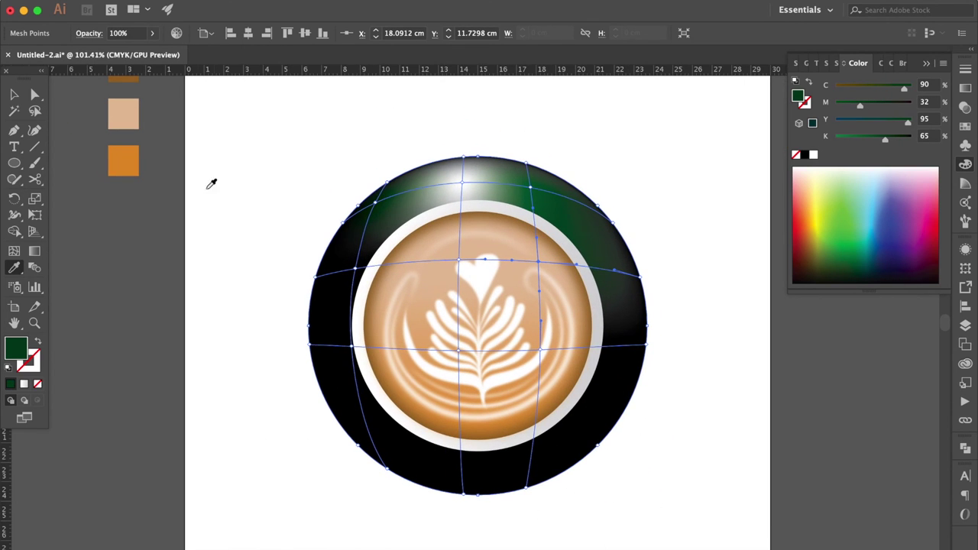
click(16, 165)
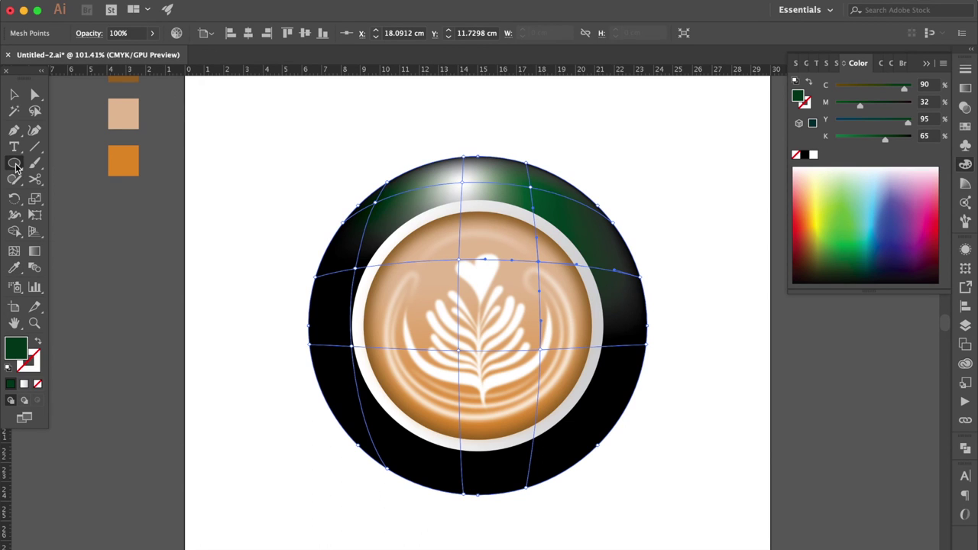
Step: Draw a dark green rounded-rectangle handle at the cup's lower right and rotate it to 330°
click(113, 184)
drag(570, 384, 646, 409)
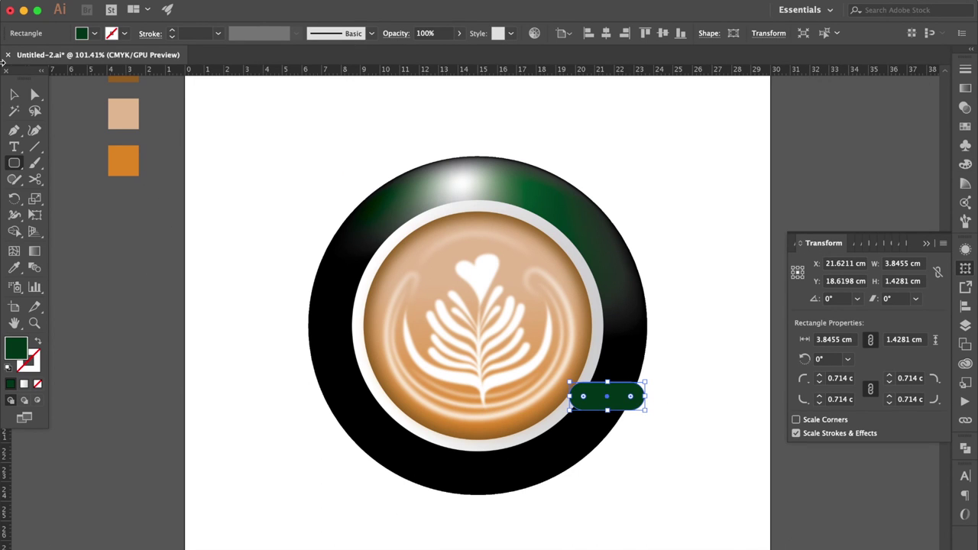
click(14, 94)
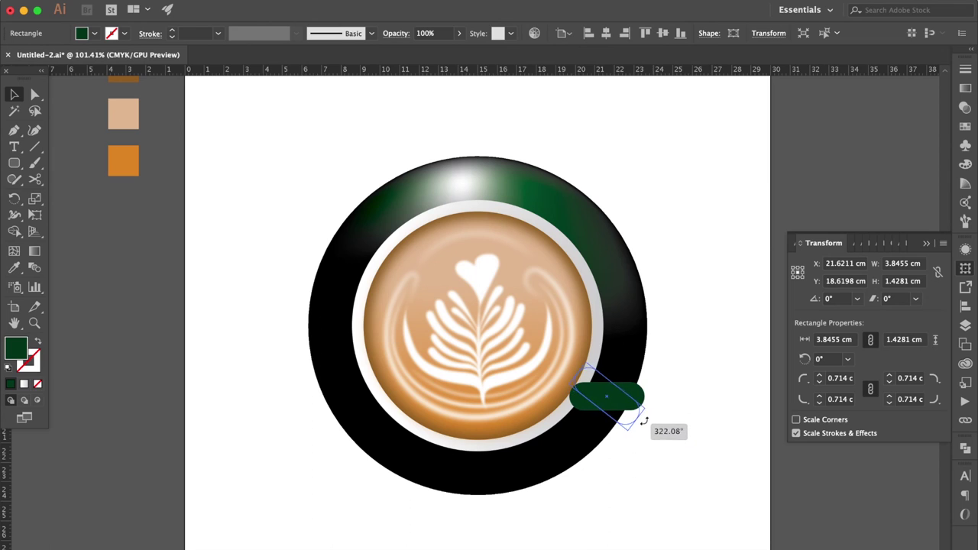
drag(651, 396, 650, 418)
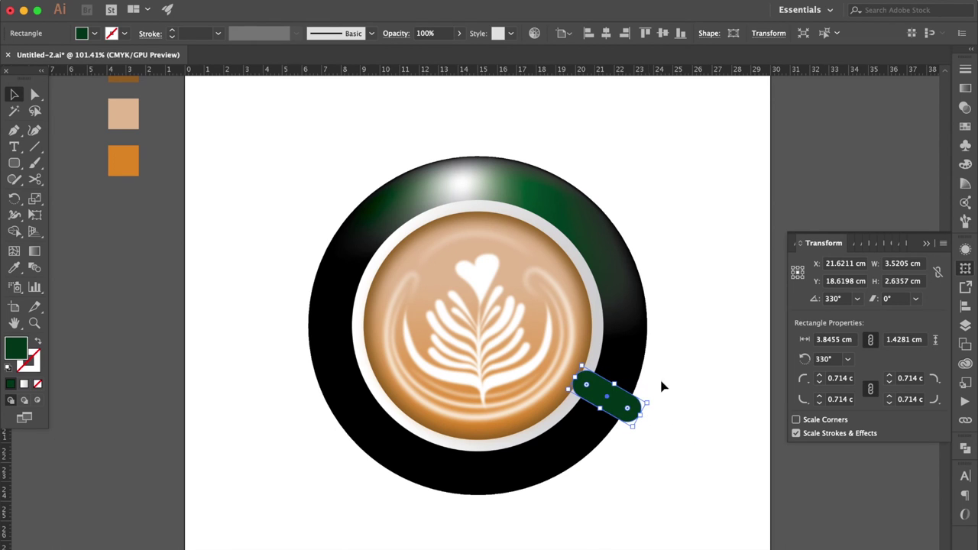
shift+click(632, 329)
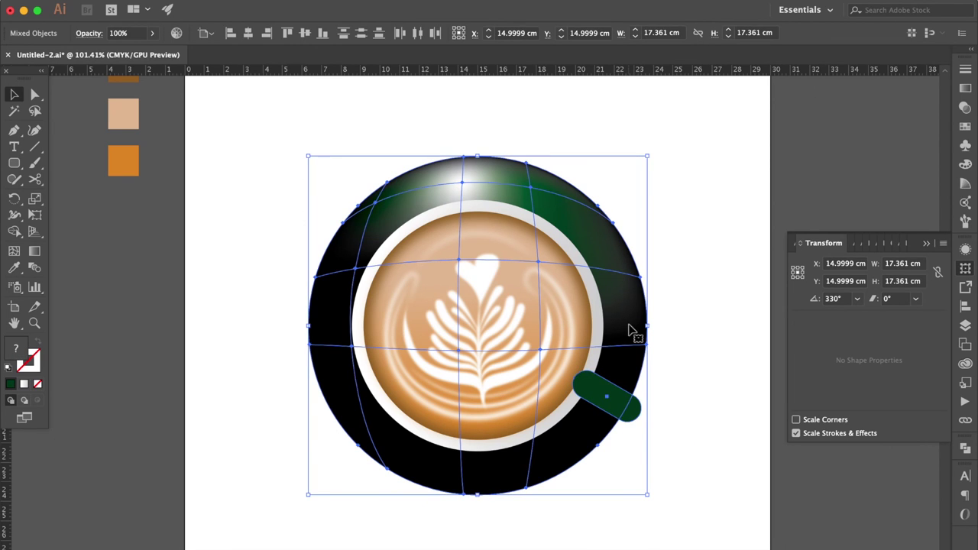
click(714, 245)
click(619, 399)
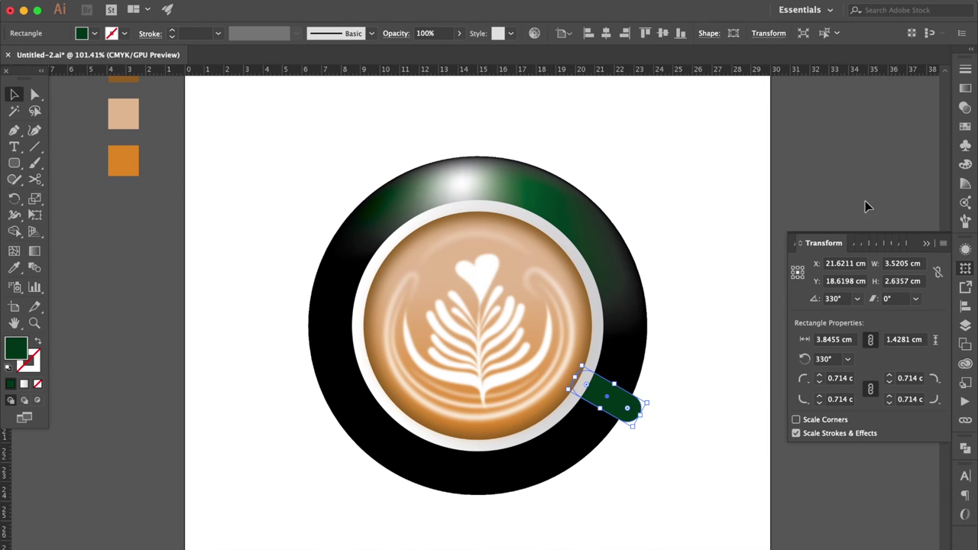
Step: Fill the handle with a linear gradient whose right stop is C100 M40 Y1
click(965, 87)
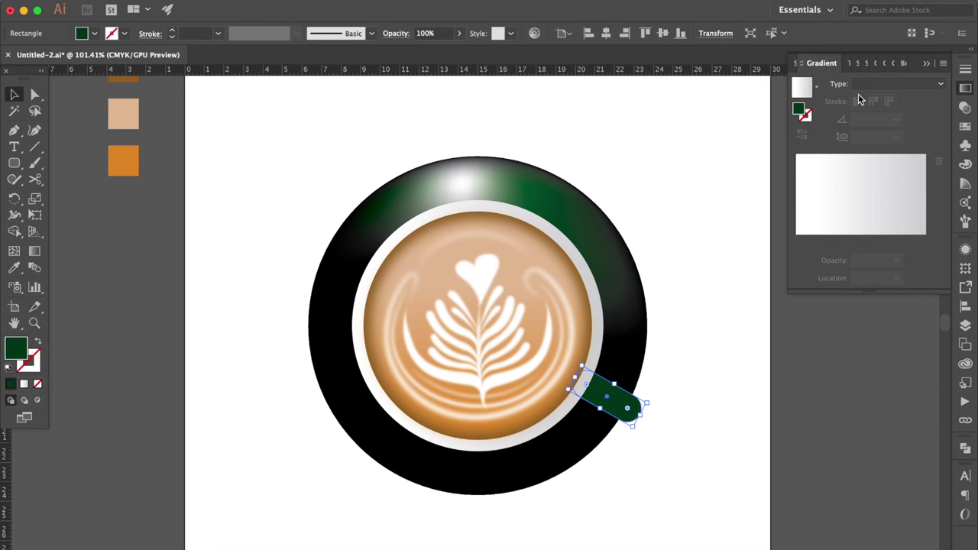
click(809, 92)
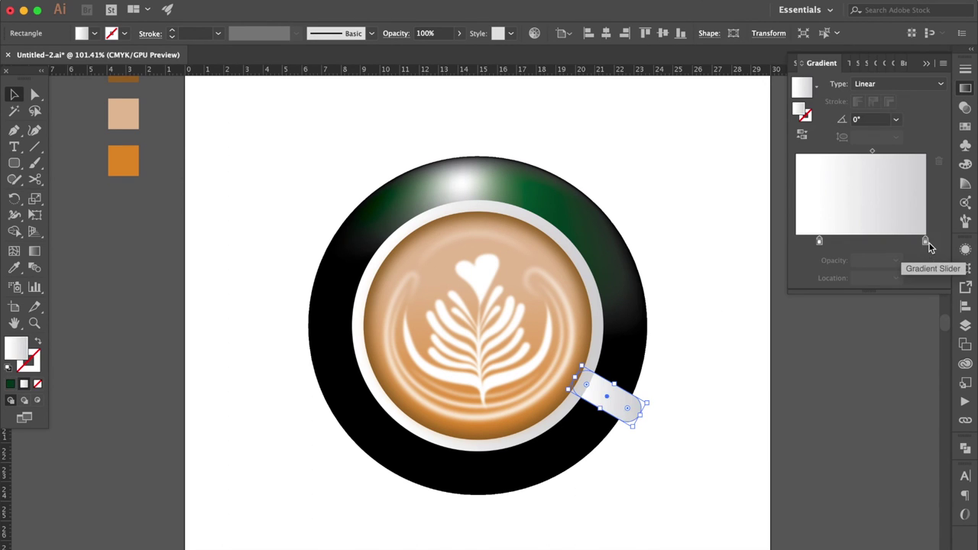
double_click(925, 241)
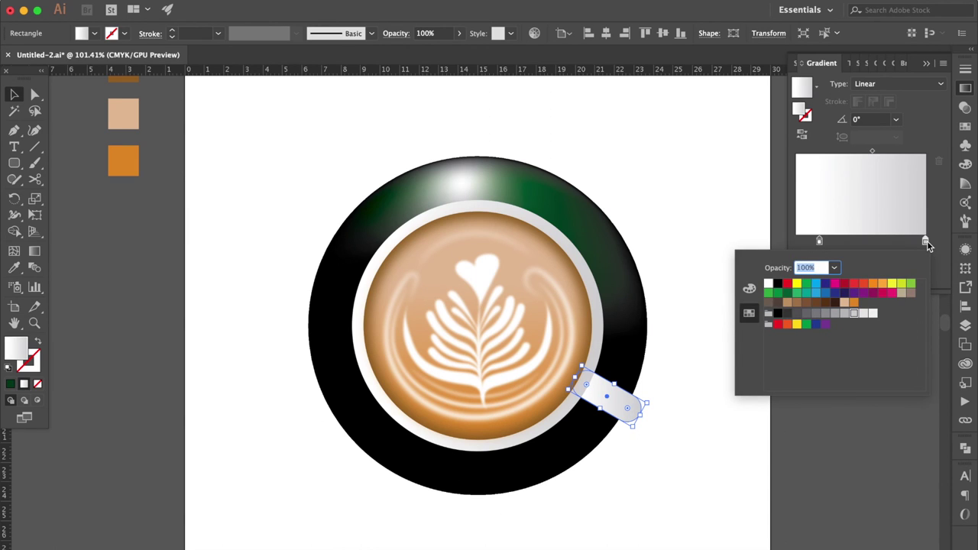
click(749, 288)
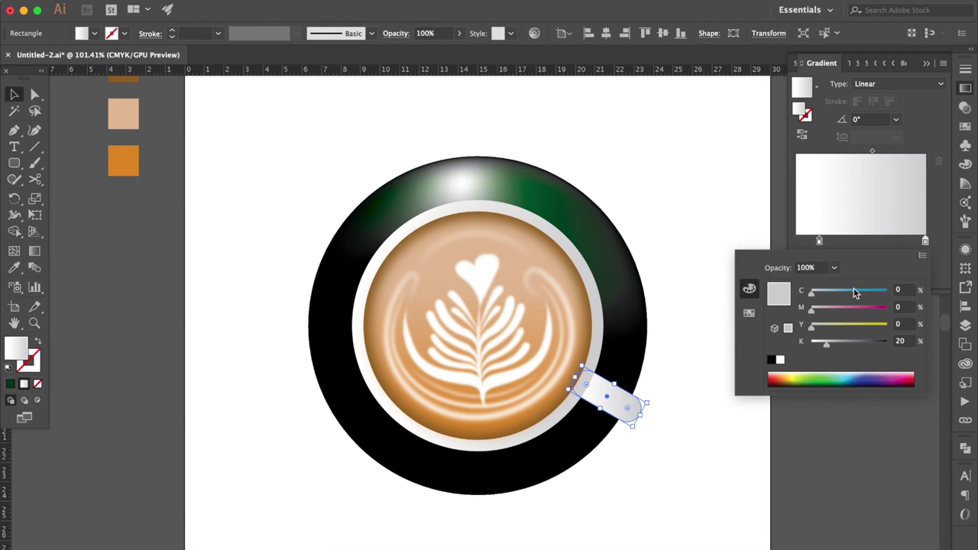
click(905, 291)
text(100)
key(Tab)
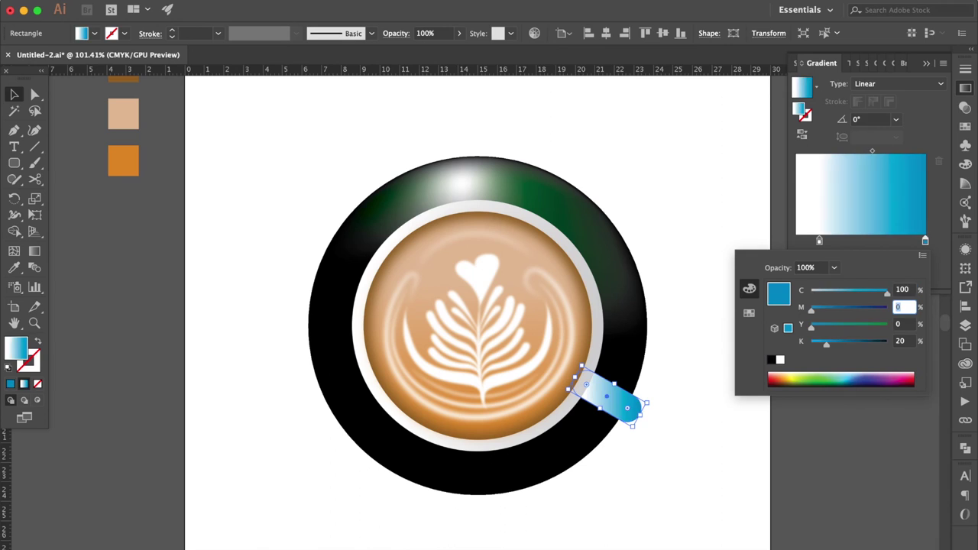
text(40)
key(Tab)
text(1)
key(Tab)
key(Return)
Step: Set the left gradient stop to bright green C90 M30 Y100
double_click(819, 242)
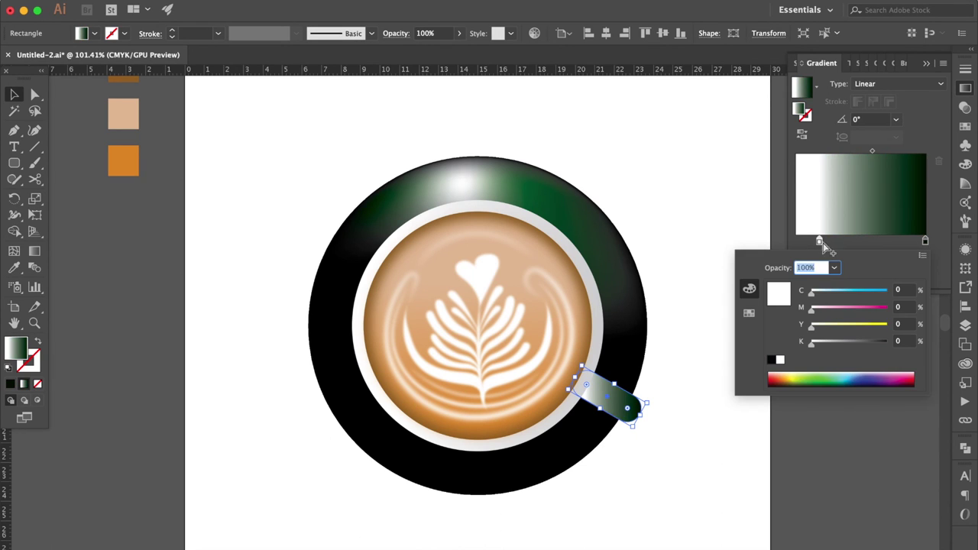
click(901, 291)
text(90)
key(Tab)
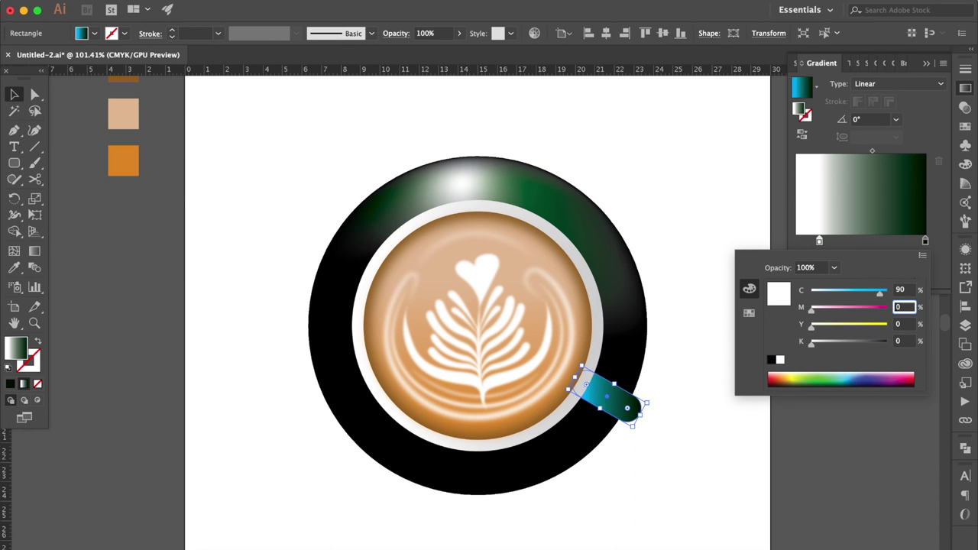
text(30)
key(Tab)
text(100)
key(Tab)
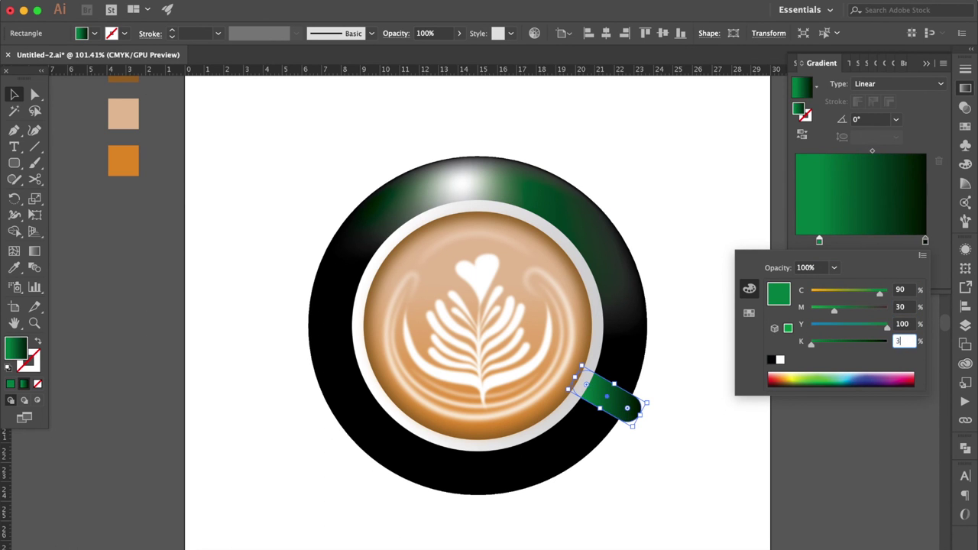
key(Return)
click(712, 432)
scroll(708, 387, up, 3)
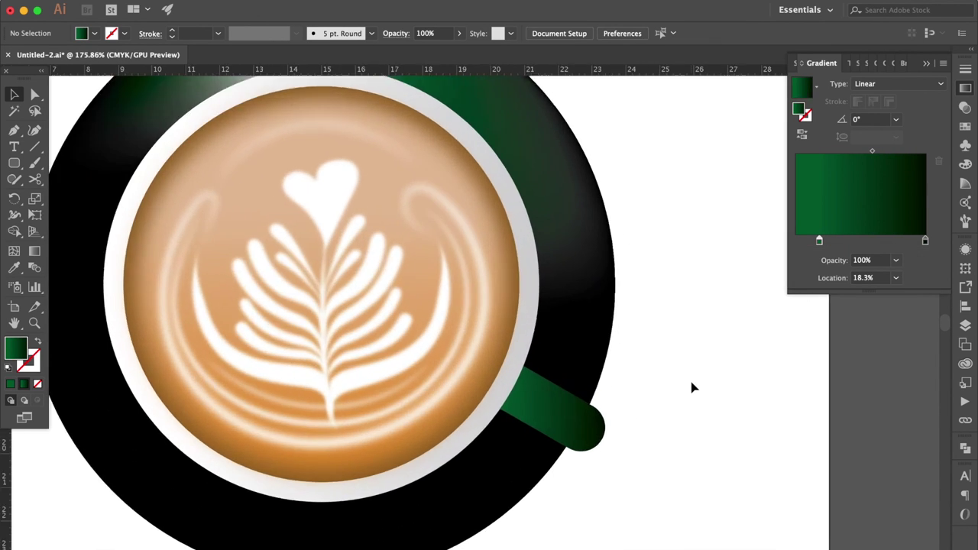
Step: Draw a rectangle over the handle's inner end, rotate it to 60°, and butt it against the rim
scroll(690, 386, up, 2)
click(13, 164)
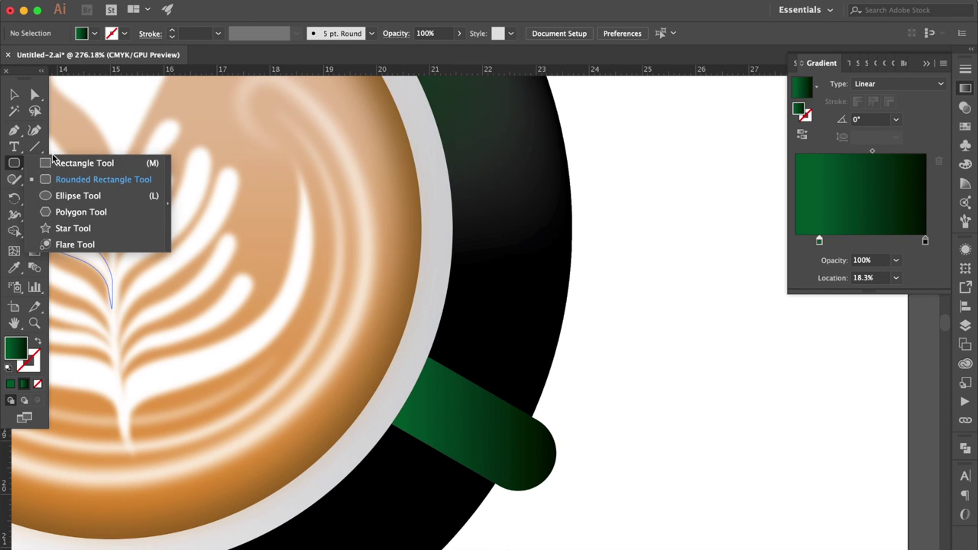
drag(14, 164, 55, 162)
drag(350, 349, 501, 398)
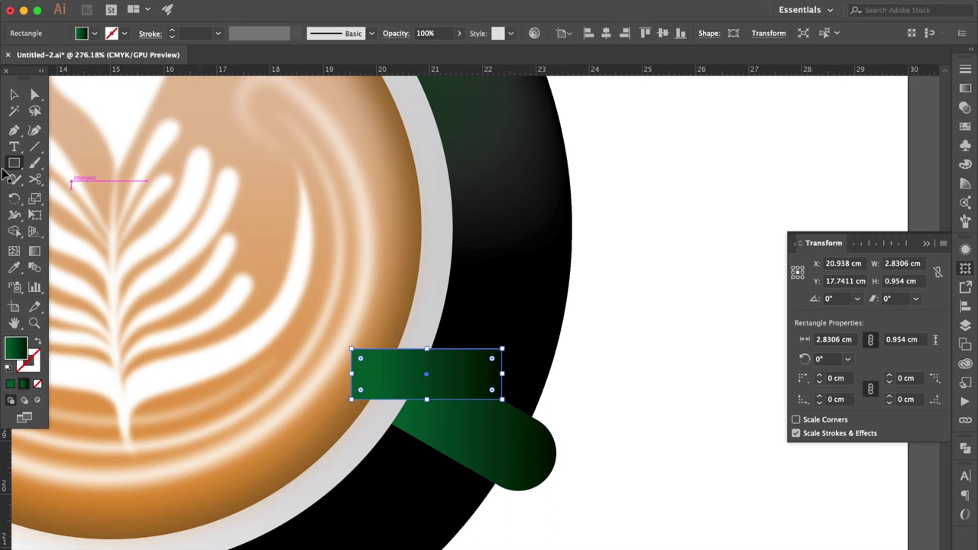
click(13, 94)
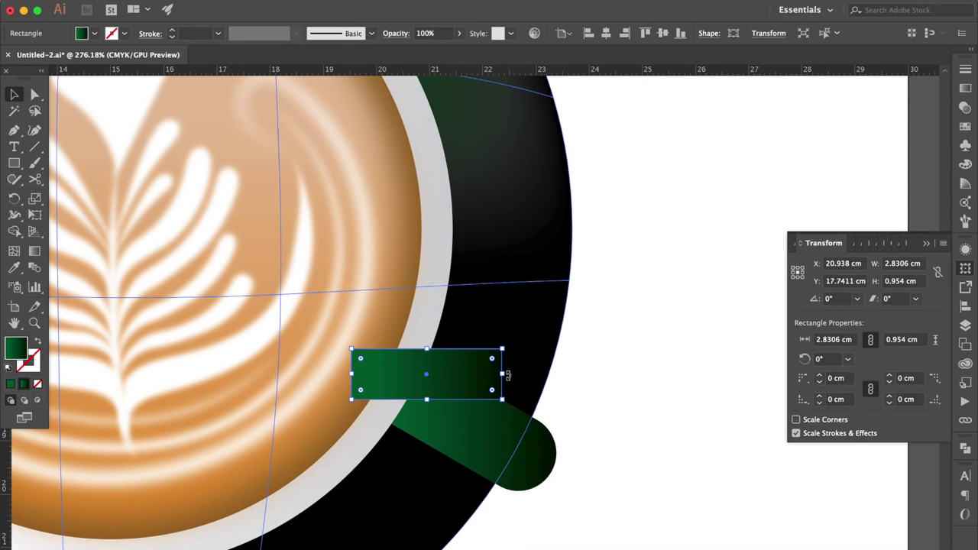
drag(509, 373, 476, 305)
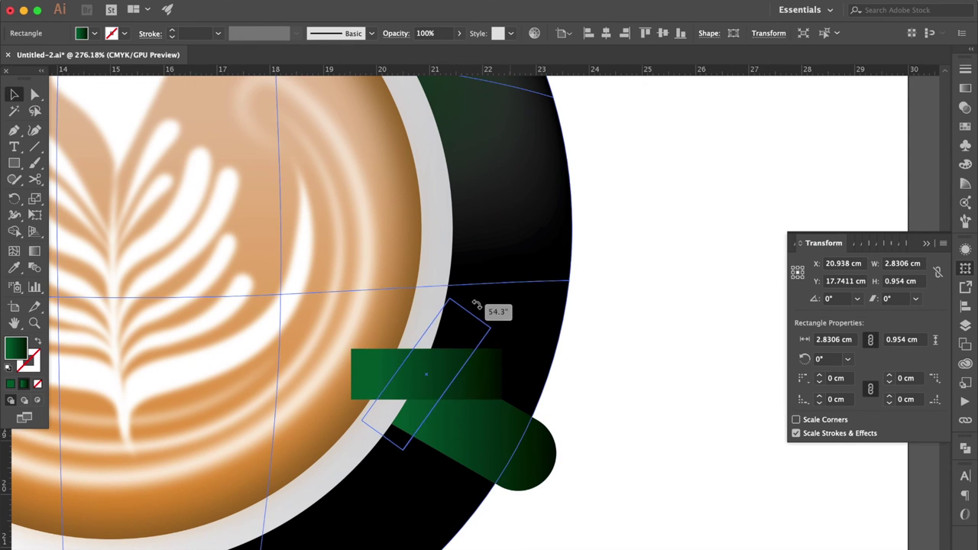
drag(445, 355, 433, 373)
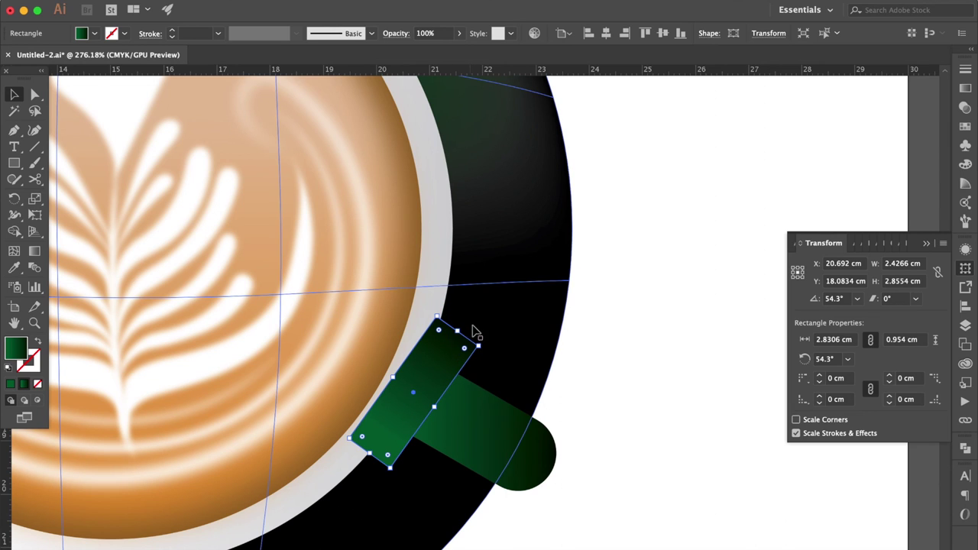
drag(461, 325, 458, 316)
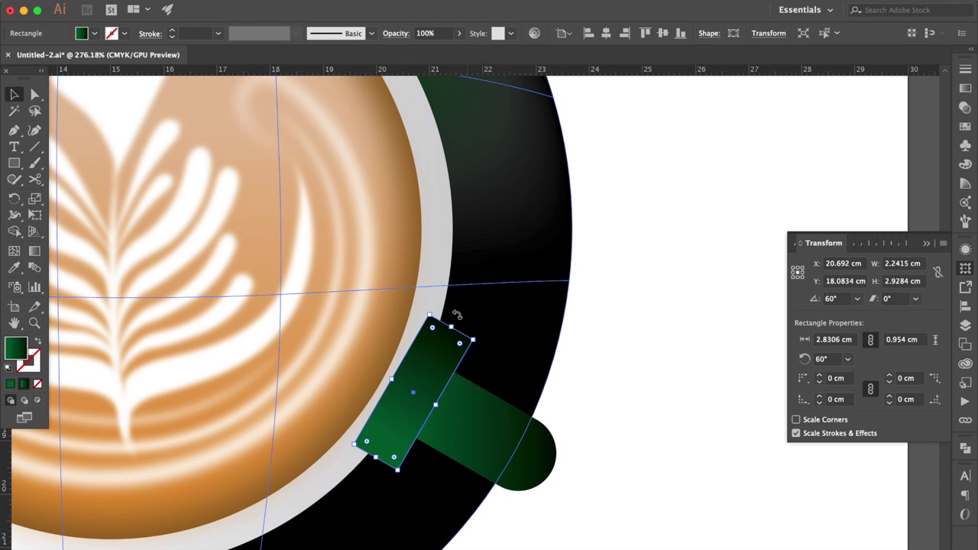
Step: Select the green handle pill together with the small rotated rectangle
shift+click(484, 452)
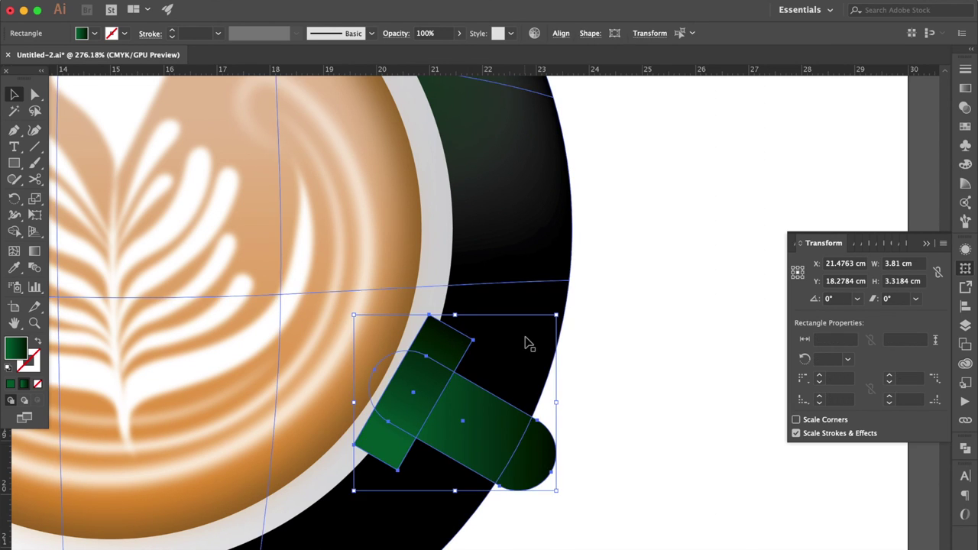
shift+click(527, 344)
click(651, 362)
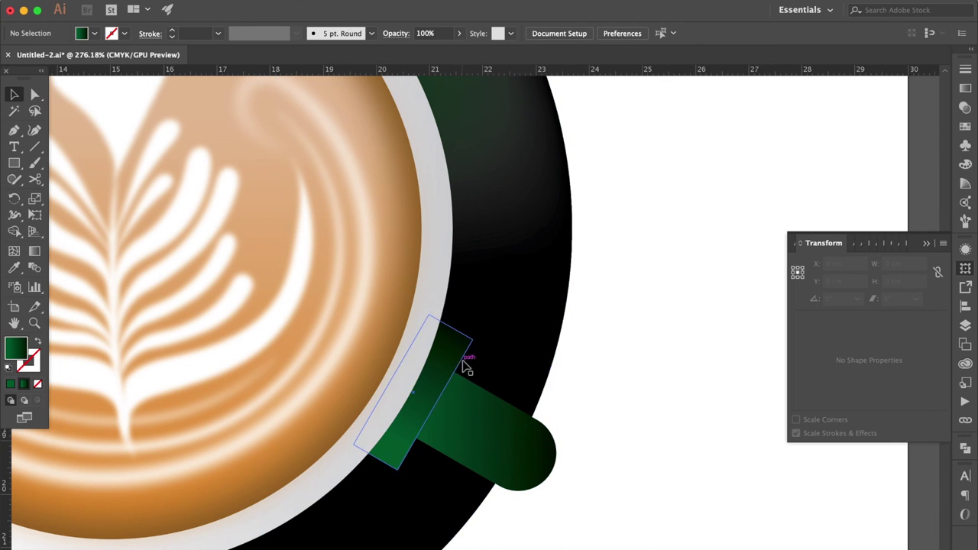
click(463, 398)
shift+click(457, 346)
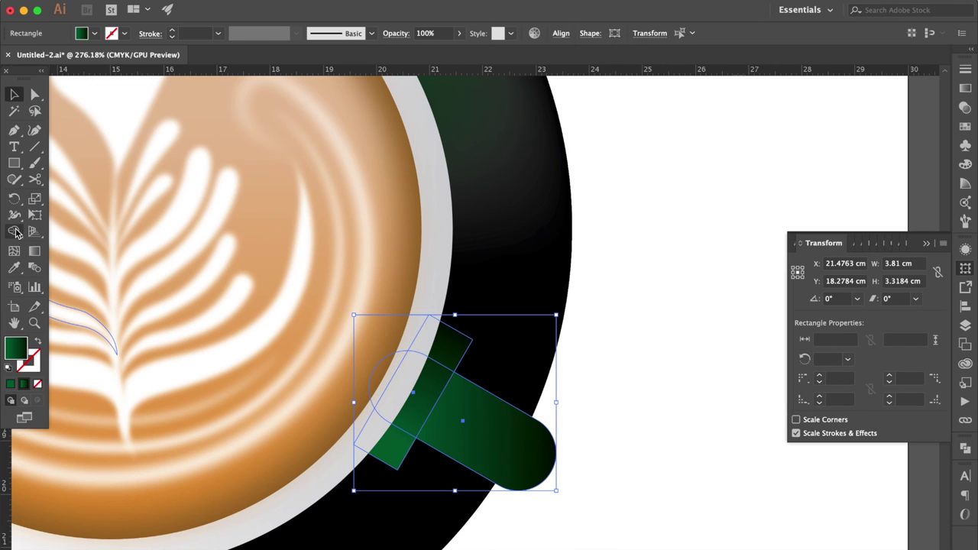
click(15, 231)
Step: Trim away the rectangle's parts above and below the handle with the Shape Builder, leaving one small piece
alt+click(452, 353)
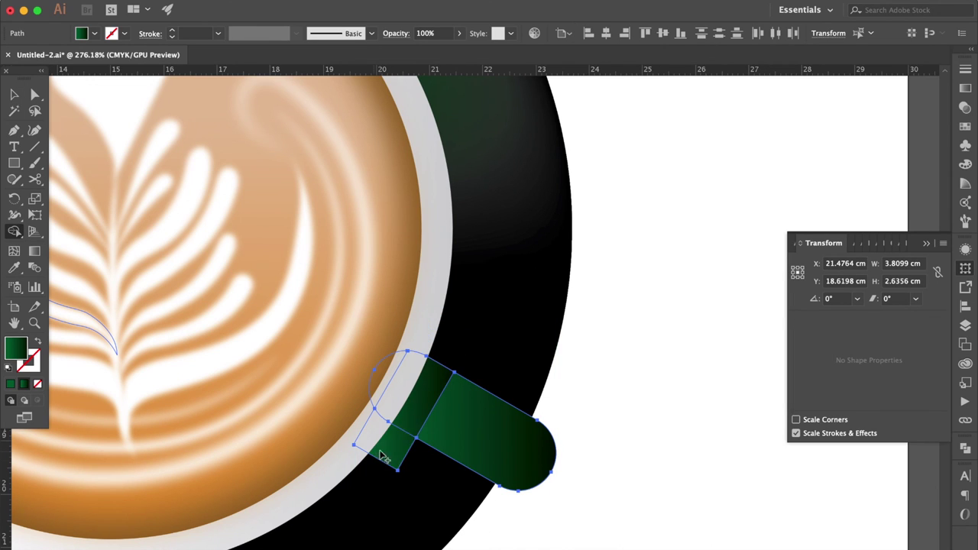
alt+click(387, 456)
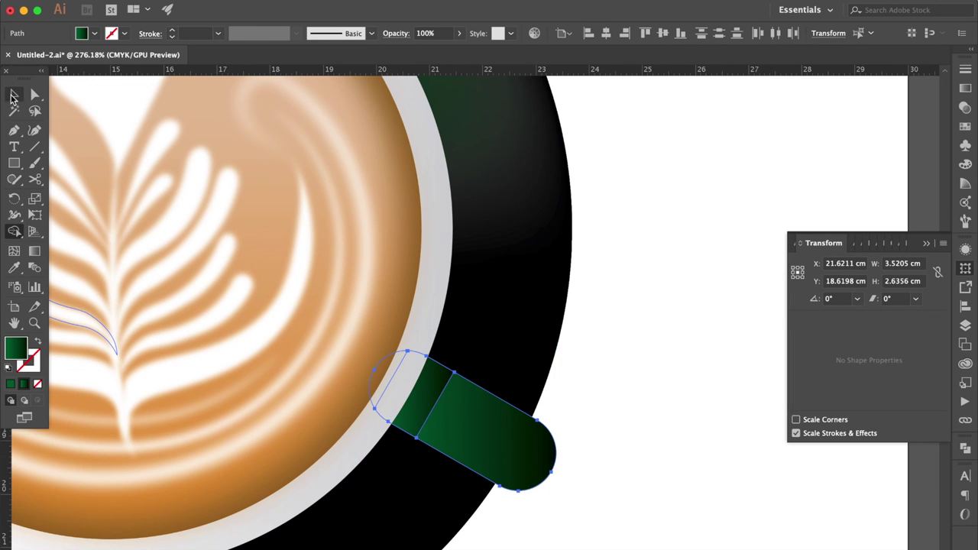
click(13, 99)
click(639, 352)
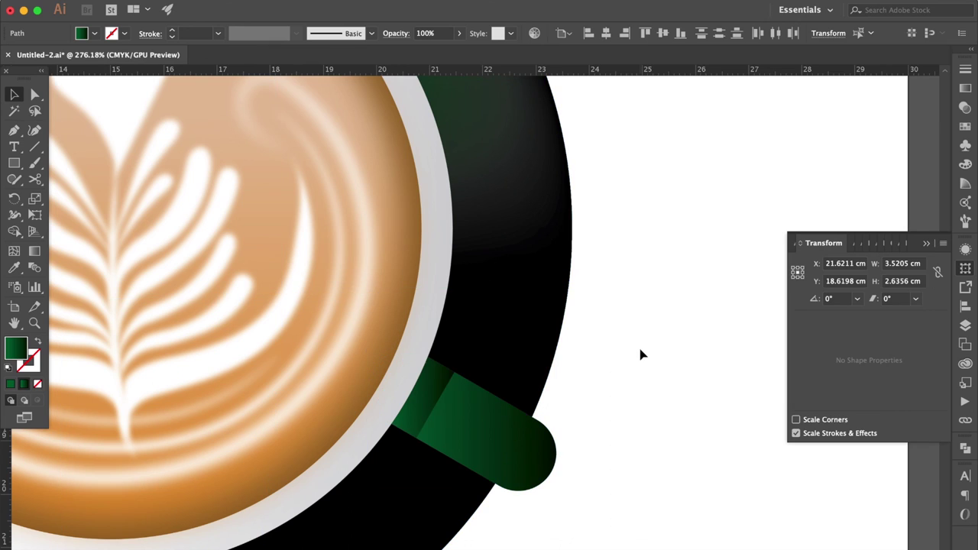
click(441, 388)
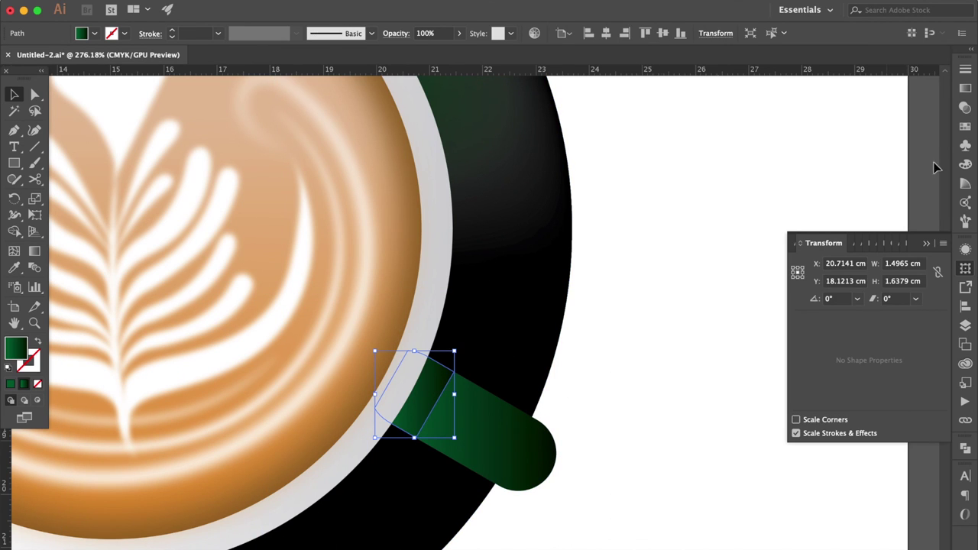
Step: Make the trimmed piece black with Overlay blending at 50% opacity
click(966, 127)
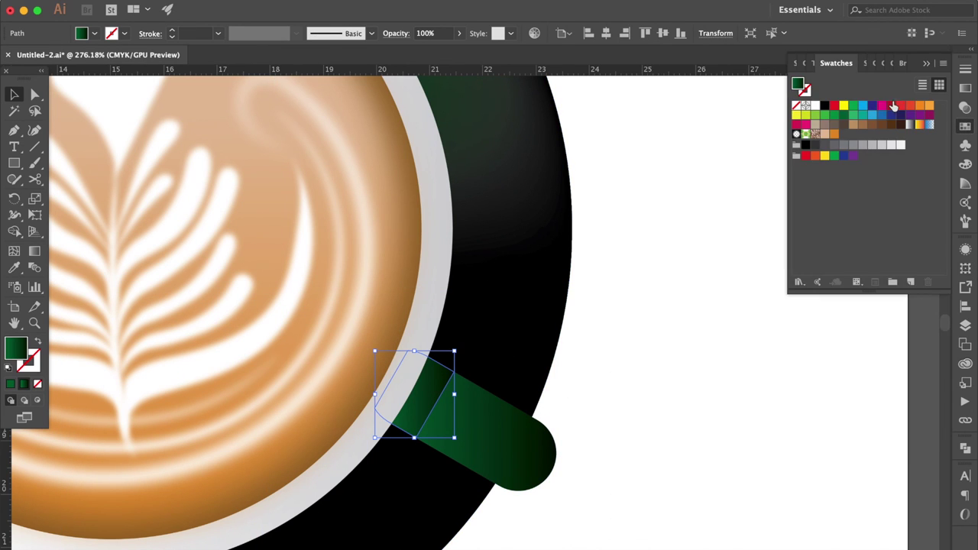
click(824, 105)
click(965, 107)
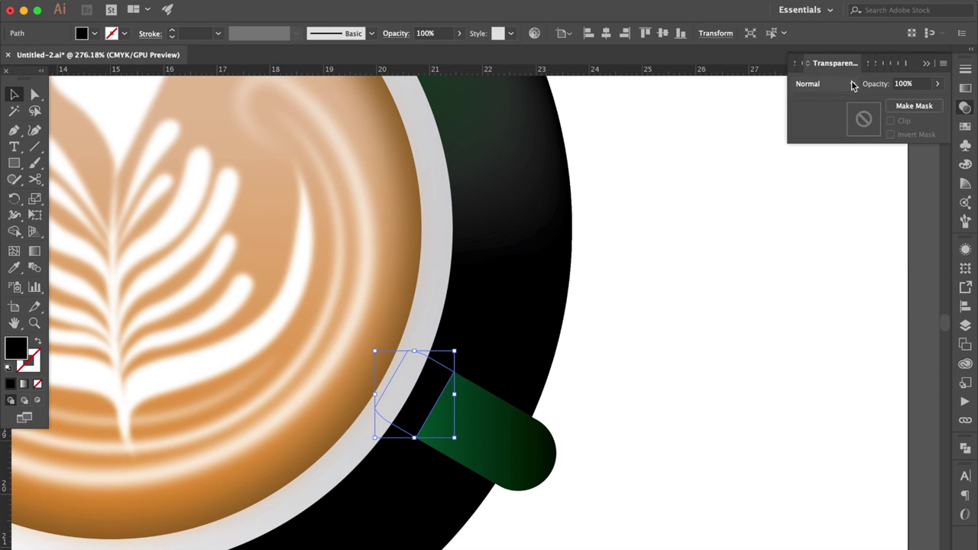
click(854, 84)
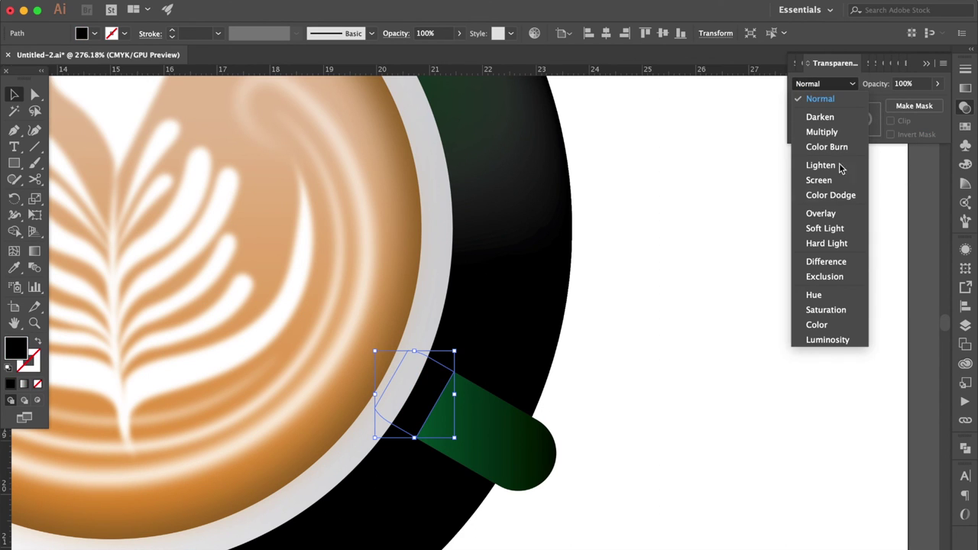
click(838, 216)
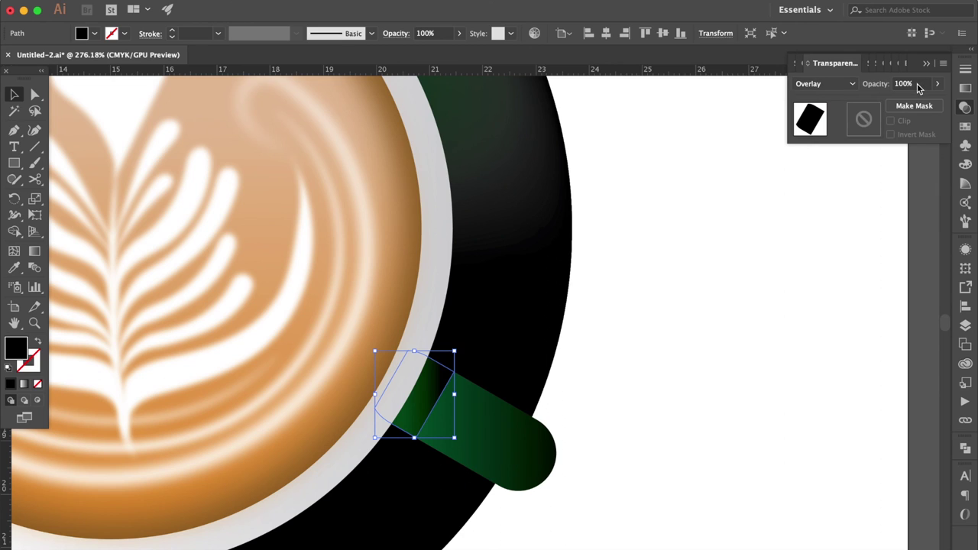
text(50)
key(Return)
Step: Nudge the green handle shape into alignment with the shadow band
click(644, 401)
scroll(581, 382, up, 2)
drag(327, 420, 314, 408)
scroll(314, 408, up, 5)
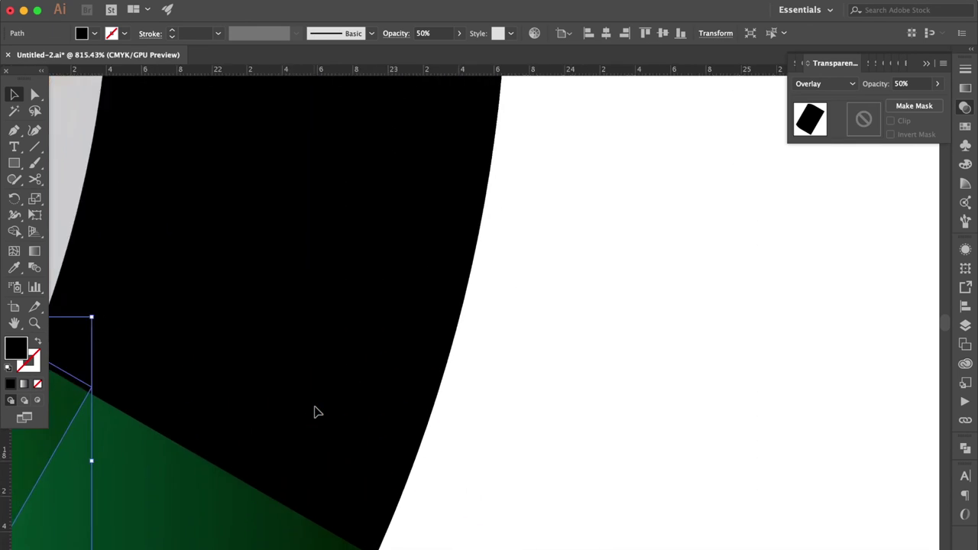
Step: Zoom out and select the cup's mesh shape
click(258, 520)
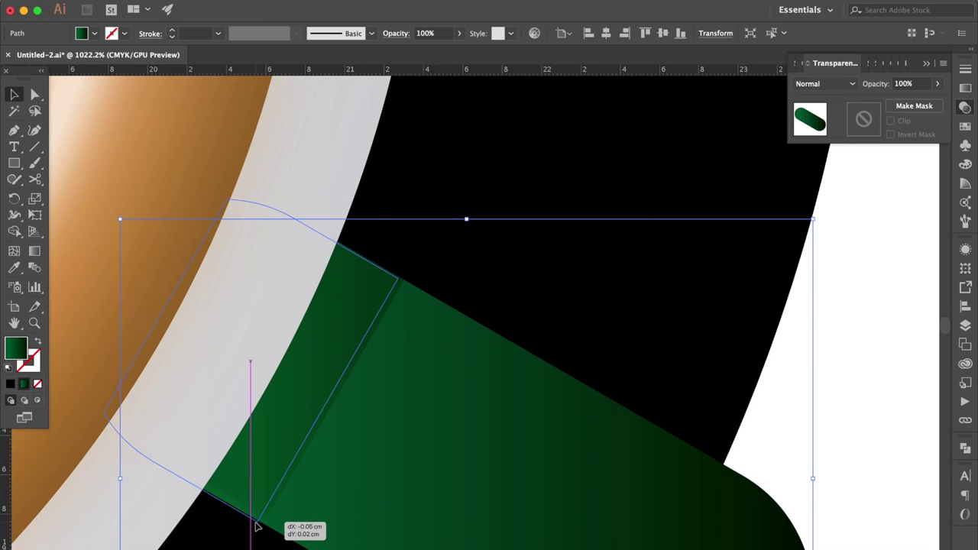
click(537, 301)
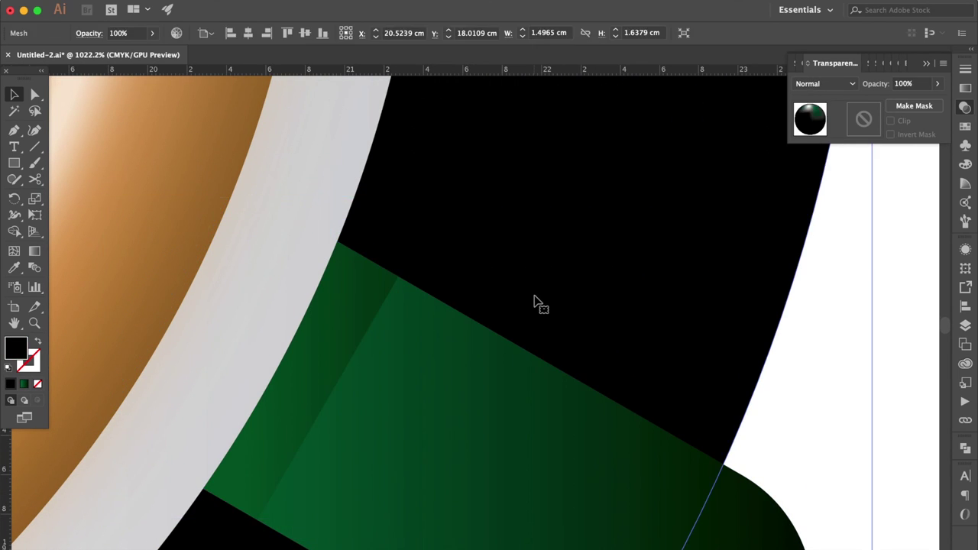
scroll(537, 302, down, 2)
scroll(537, 302, down, 2)
scroll(537, 301, down, 2)
scroll(537, 302, down, 5)
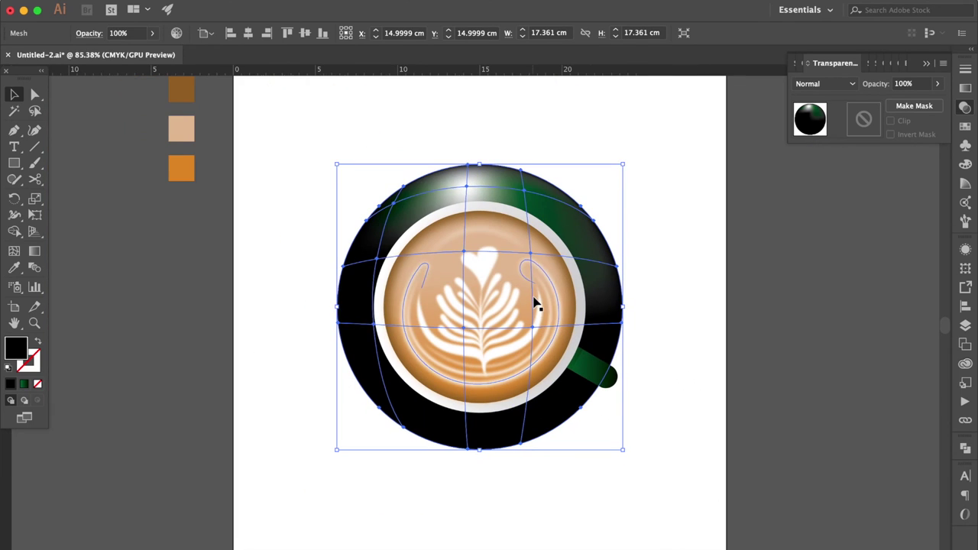
click(695, 273)
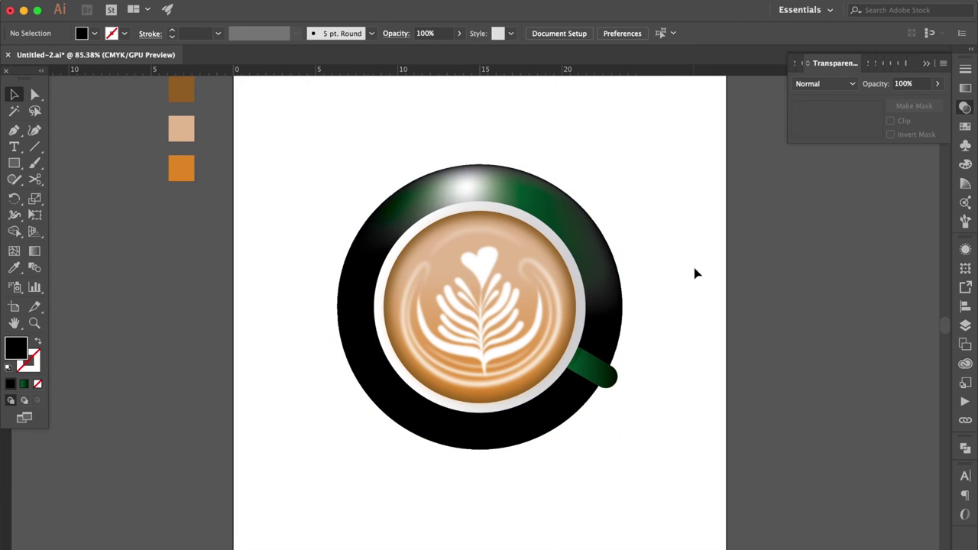
click(491, 196)
Step: With Direct Selection, drag the mesh point near the rim's top up-left to curve the shading
click(34, 95)
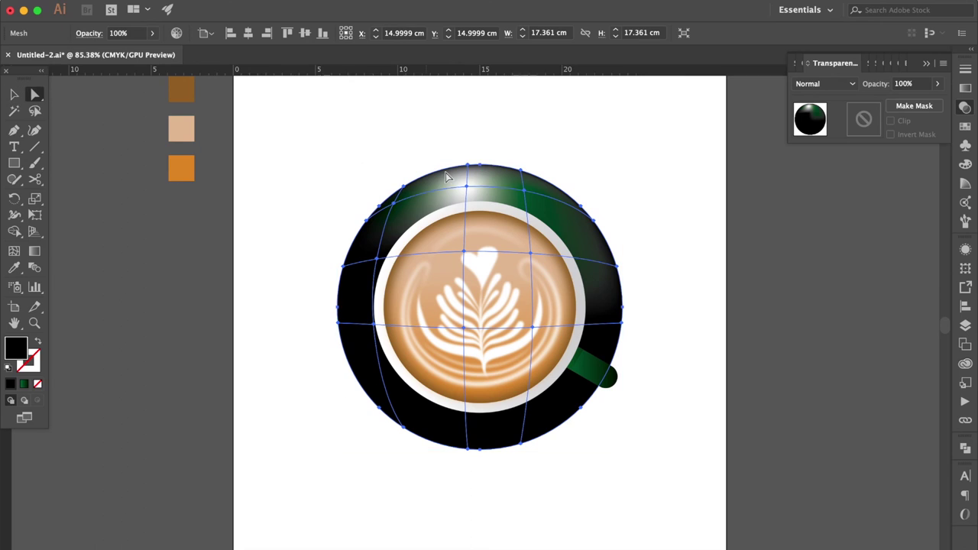
click(466, 186)
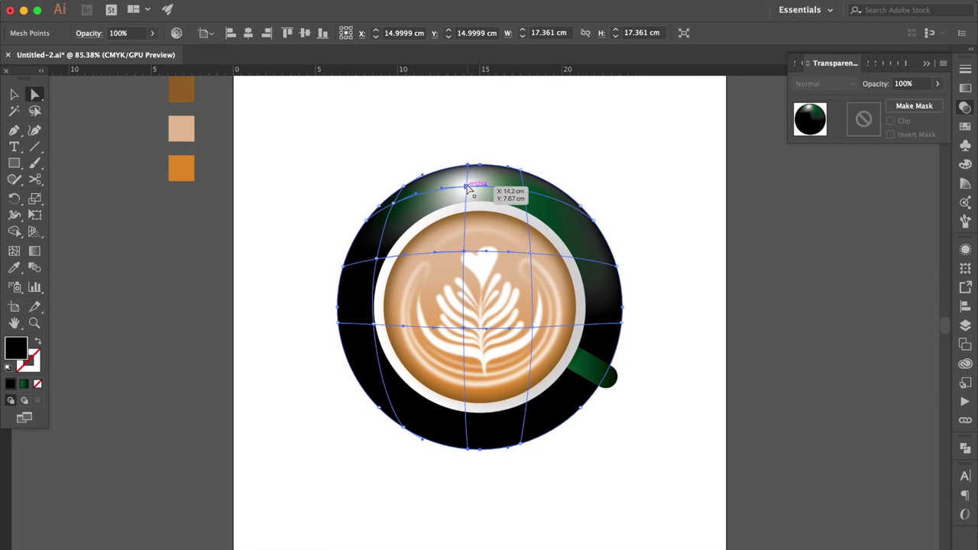
click(467, 187)
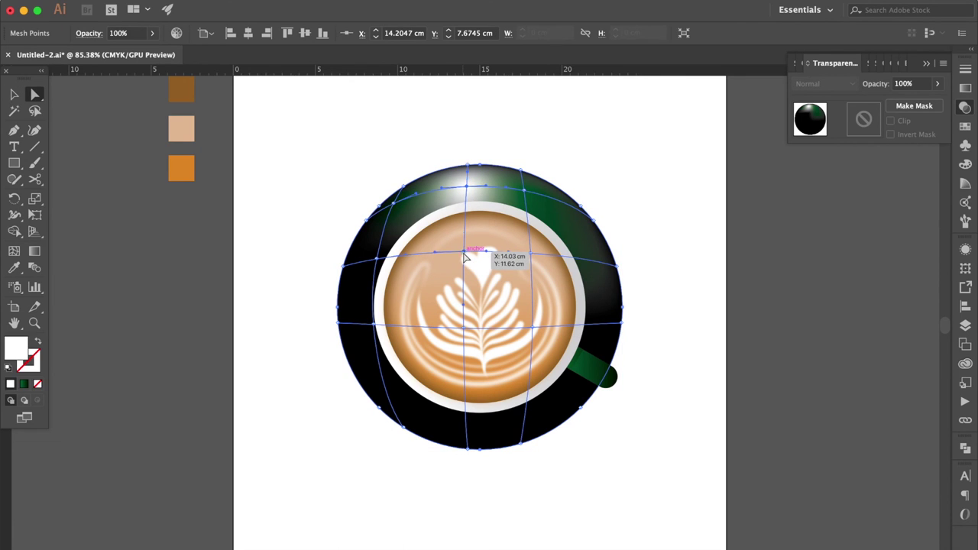
click(464, 253)
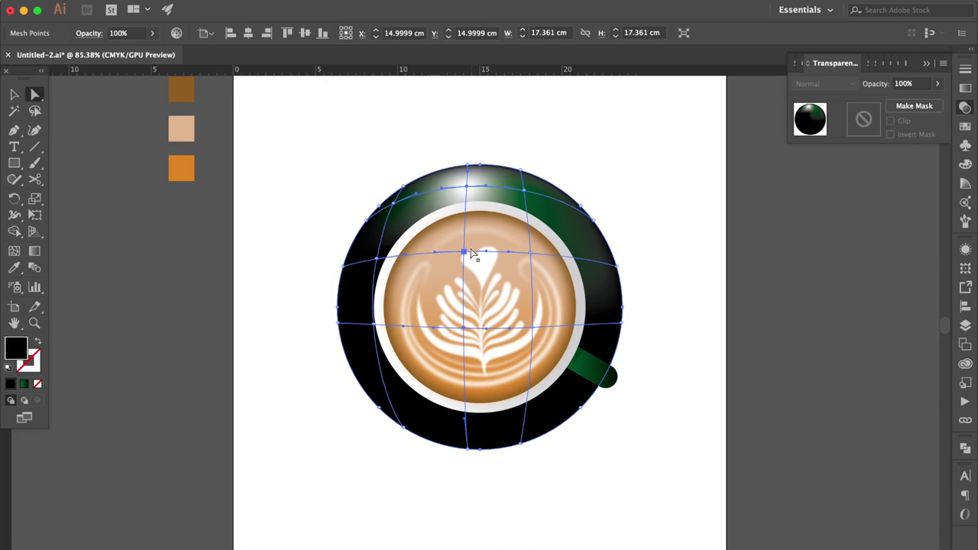
drag(463, 257, 452, 266)
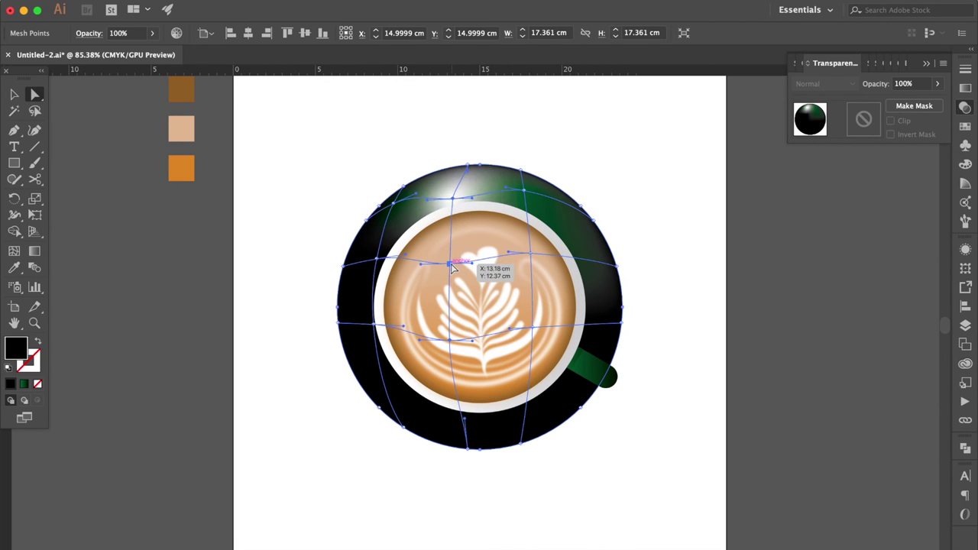
click(544, 153)
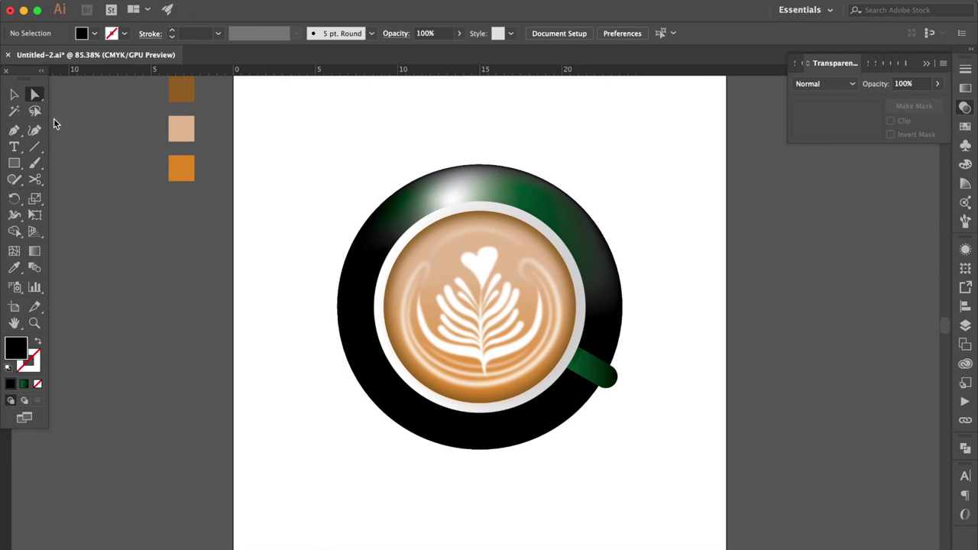
Step: Redirect the white rim's gradient to run vertically from the top of the cup opening to the bottom
click(19, 93)
click(458, 216)
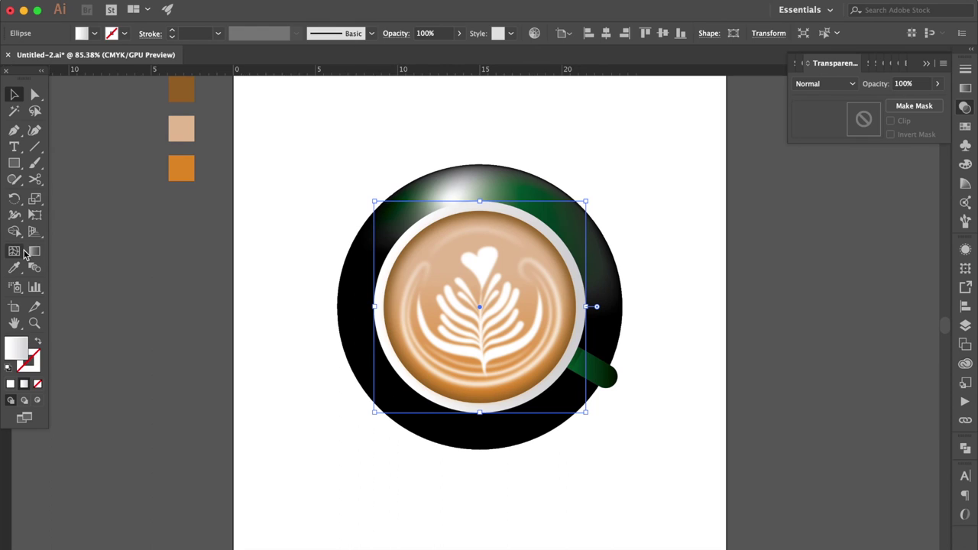
click(34, 251)
drag(479, 201, 480, 388)
mouse_move(479, 306)
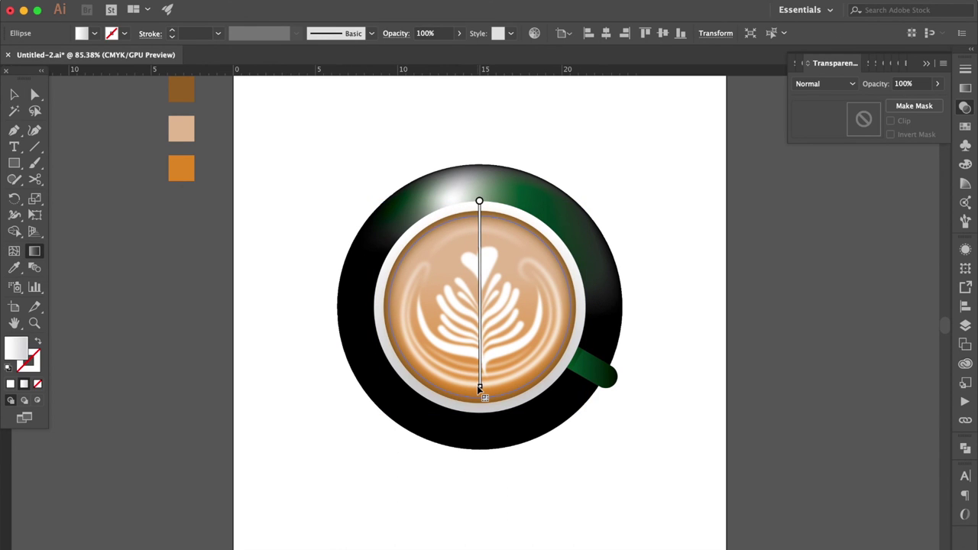
drag(479, 313, 481, 328)
Step: Drag the fern stem's bottom anchor about 0.6 cm lower, then fit the artboard in view
click(14, 94)
click(356, 229)
scroll(476, 343, up, 2)
scroll(476, 343, up, 3)
click(34, 95)
click(478, 275)
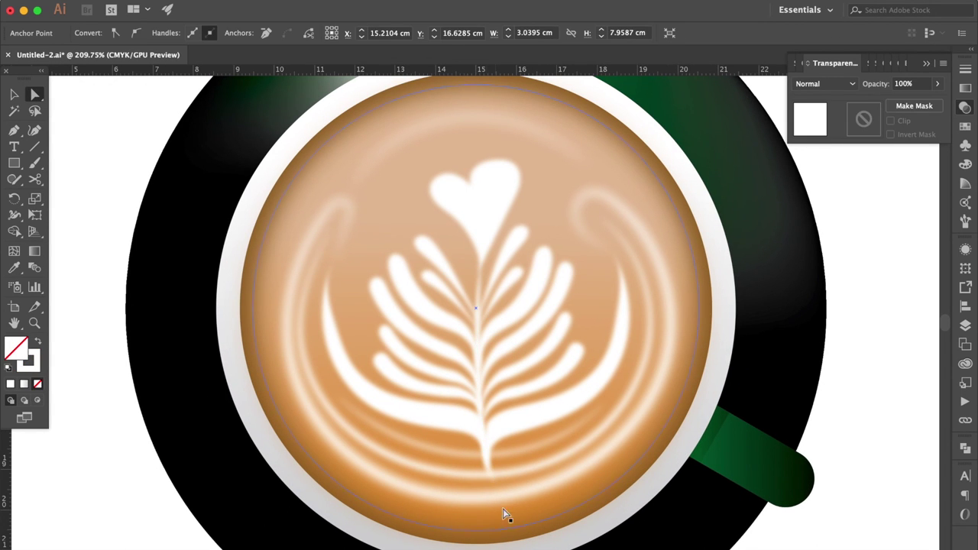
drag(495, 486, 497, 504)
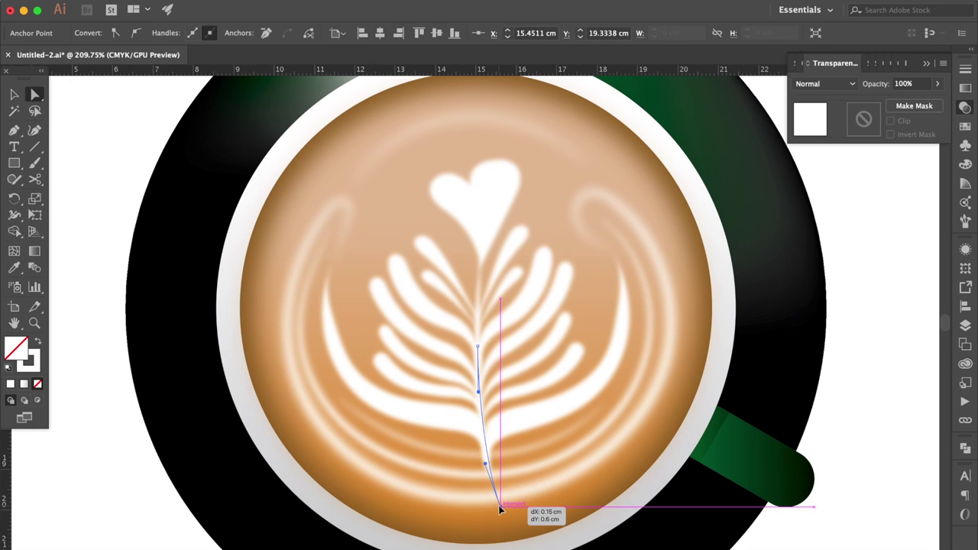
drag(497, 505, 498, 508)
click(633, 484)
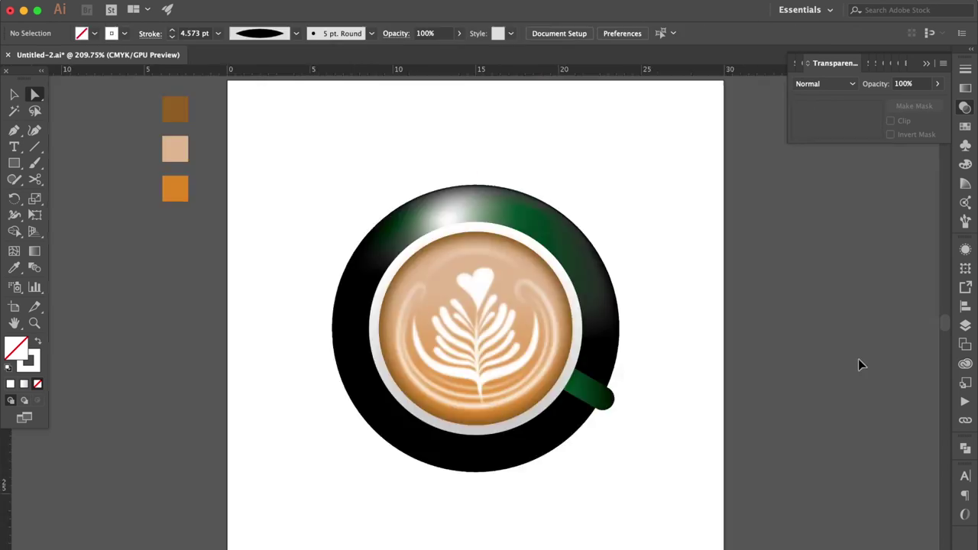
click(860, 364)
key(ctrl+0)
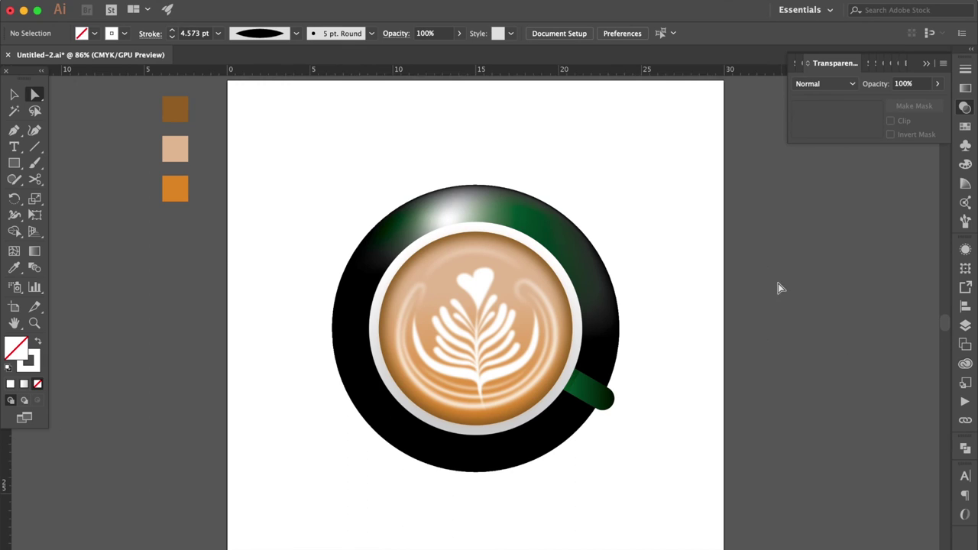